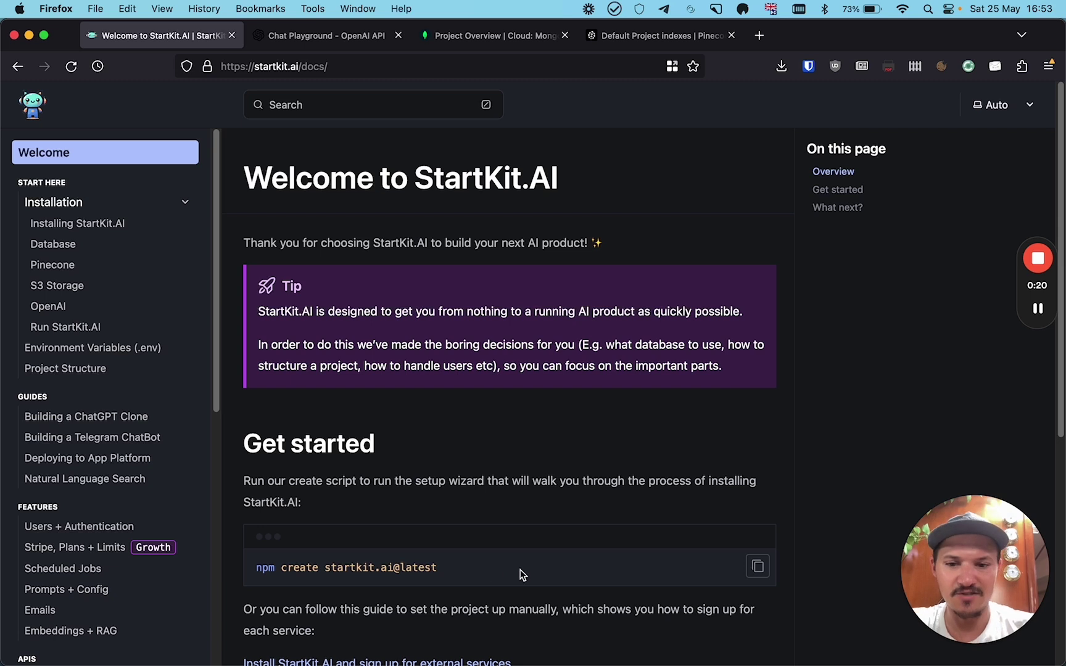
Copy the command npm create startkit.ai@latest from the docs page and run it in iTerm2.
drag(440, 569, 257, 568)
key(super+c)
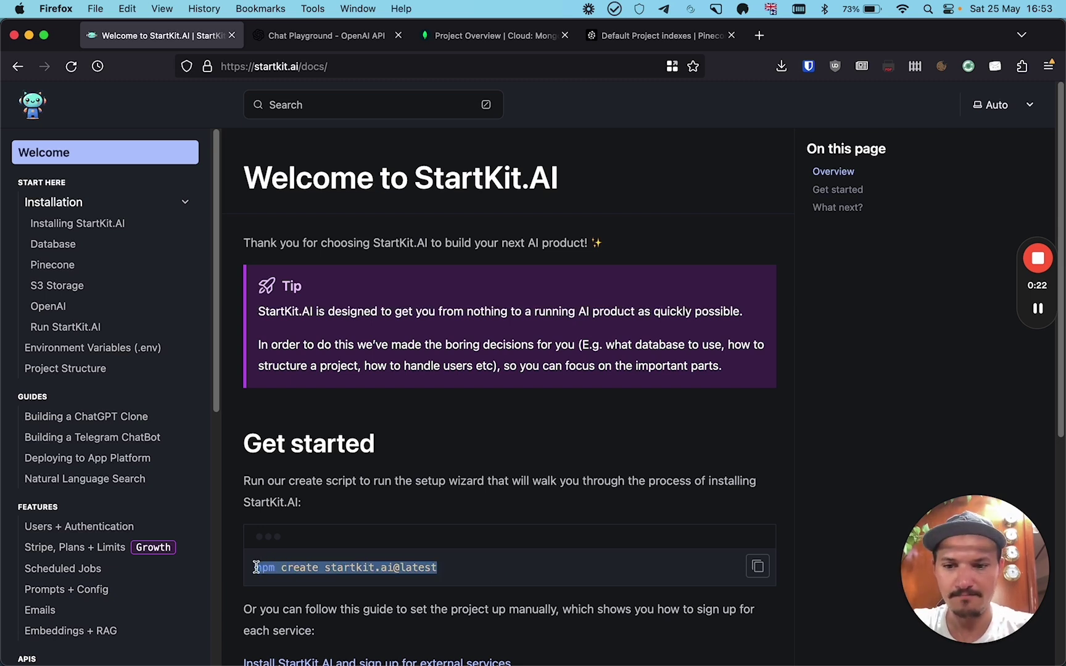
key(super+Tab)
click(385, 333)
key(super+v)
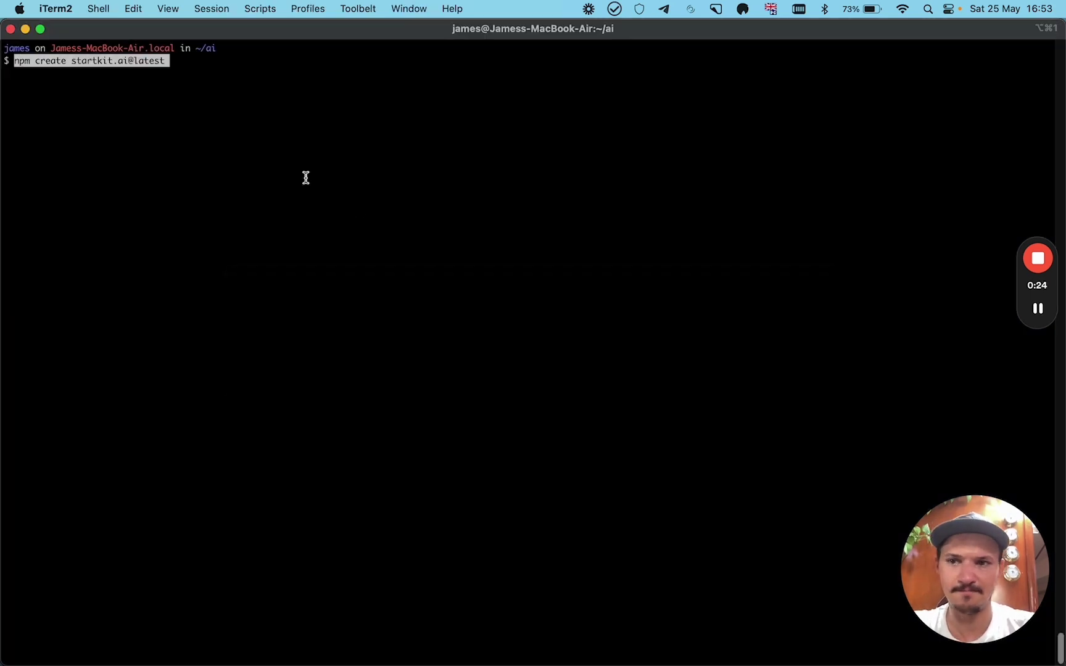
key(Return)
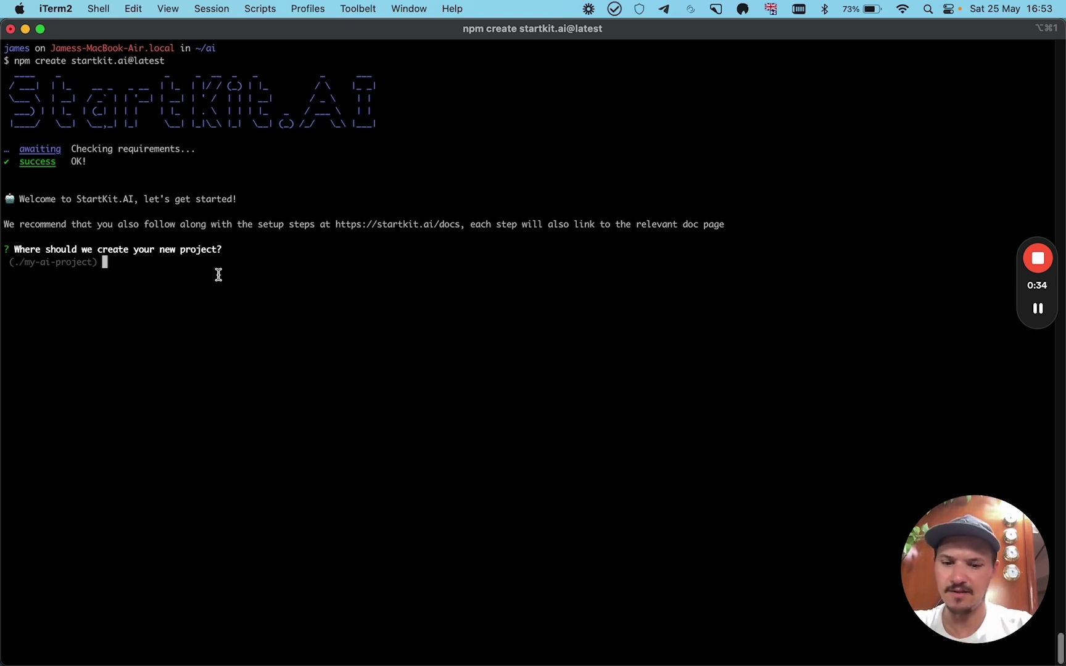
Set the new project's location to boat-buddy in the setup wizard.
text(boat)
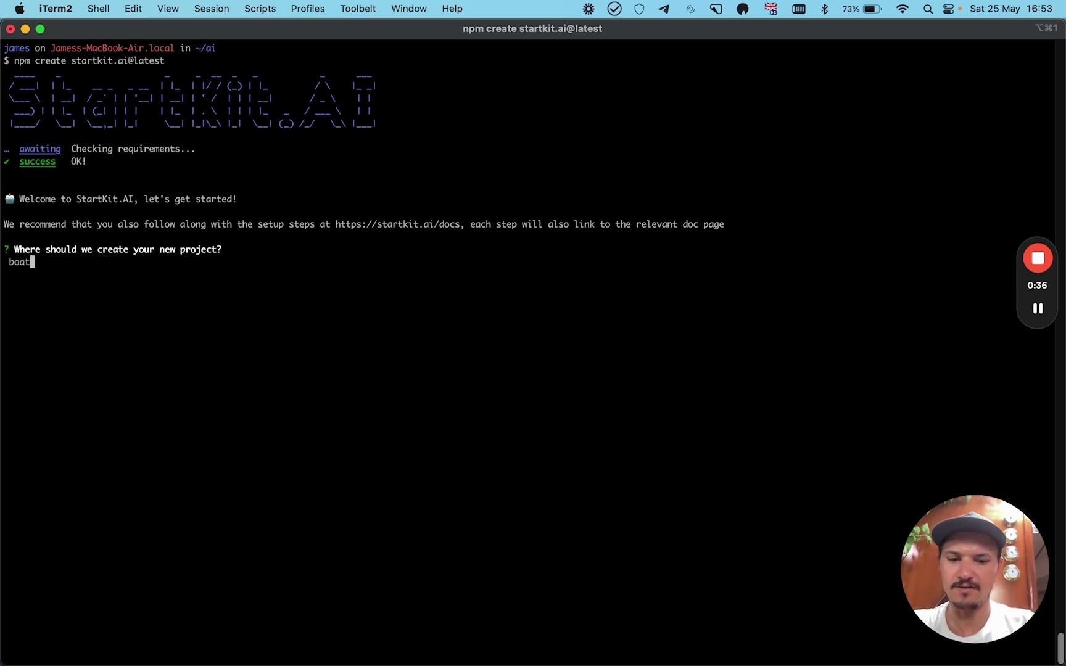
text(-buddy)
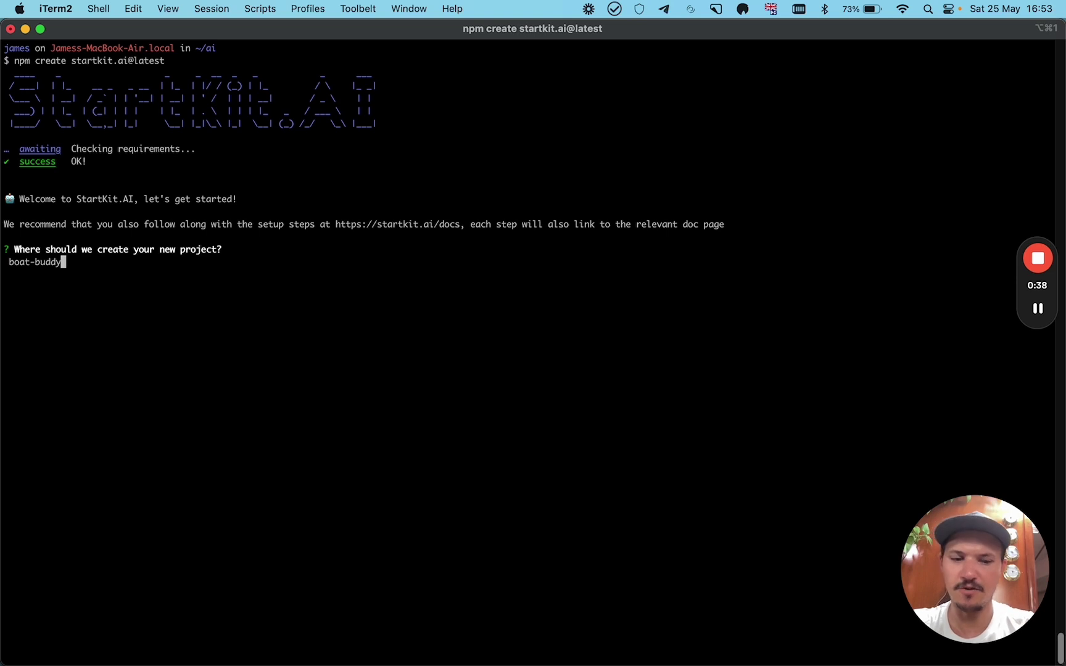
key(Return)
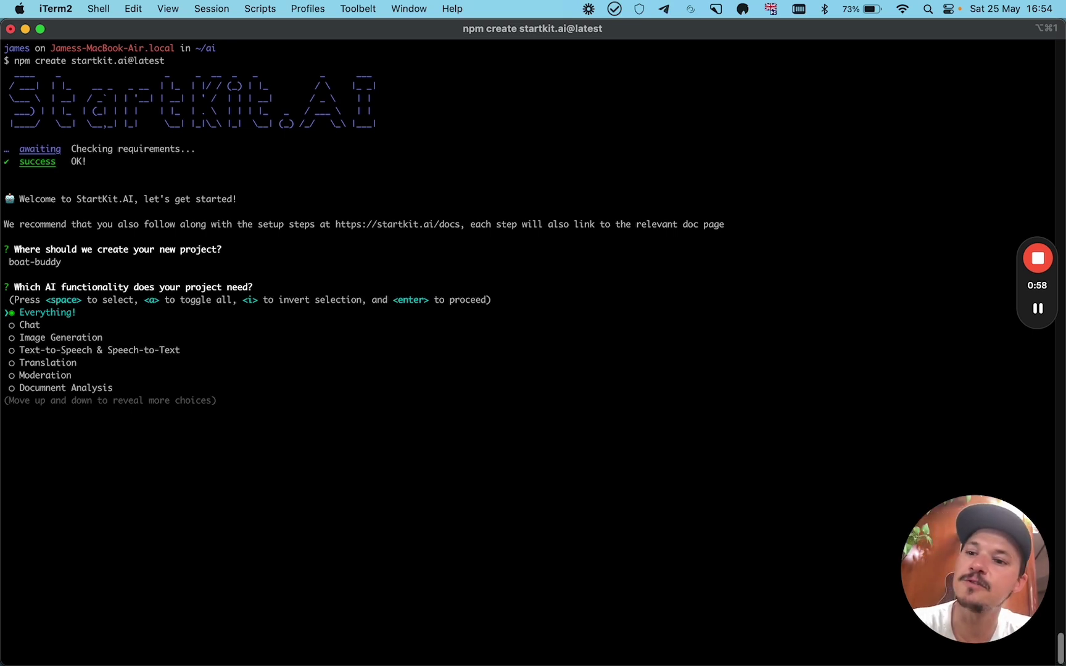
Look through the full list of AI functionality options offered for the project.
key(Down)
key(Down)
key(Down)
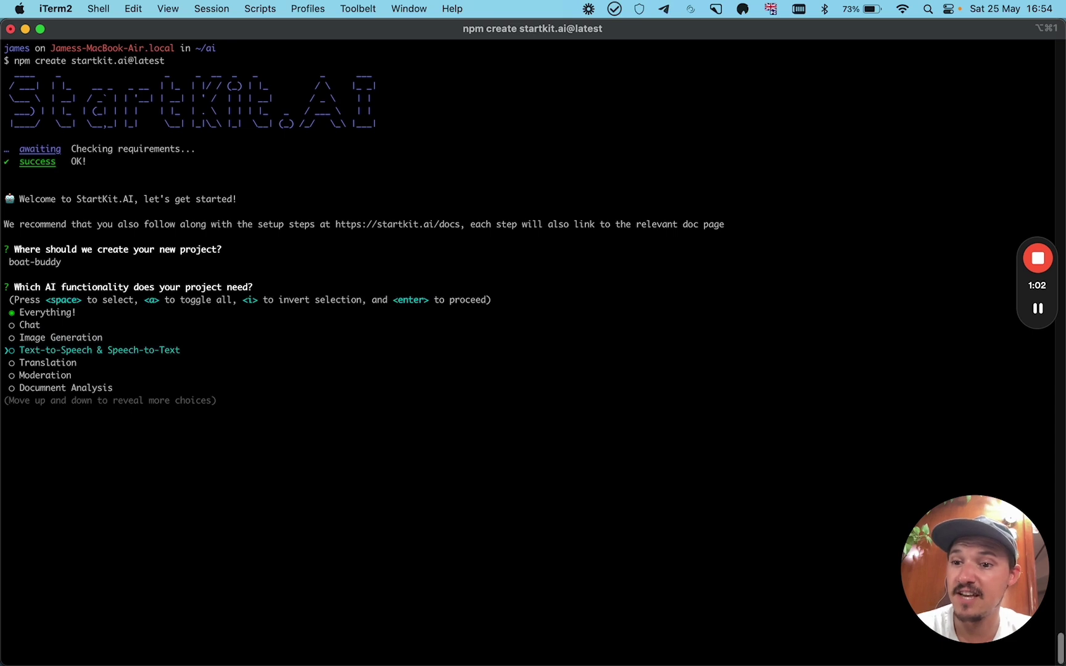
key(Down)
key(Down)
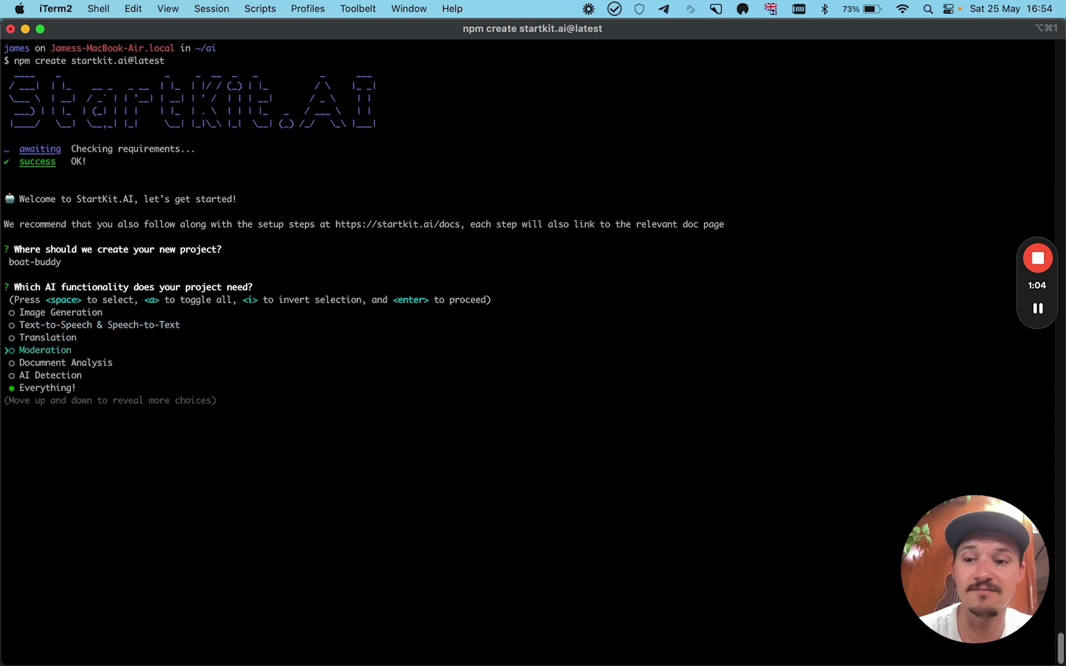
key(Down)
key(Down)
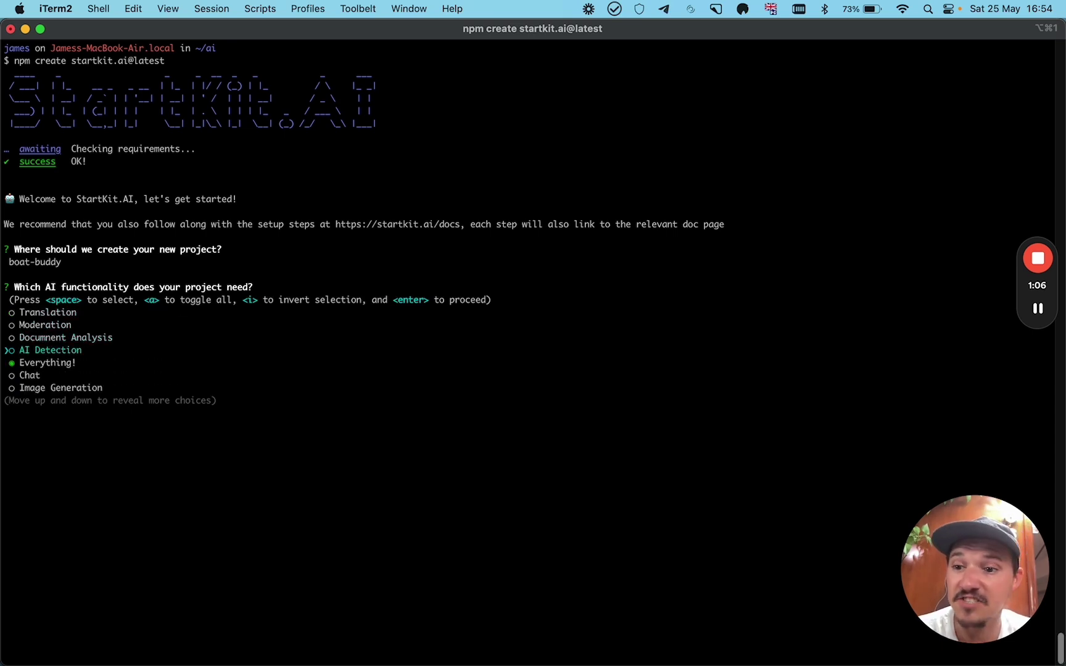
key(Down)
key(Down)
key(Down)
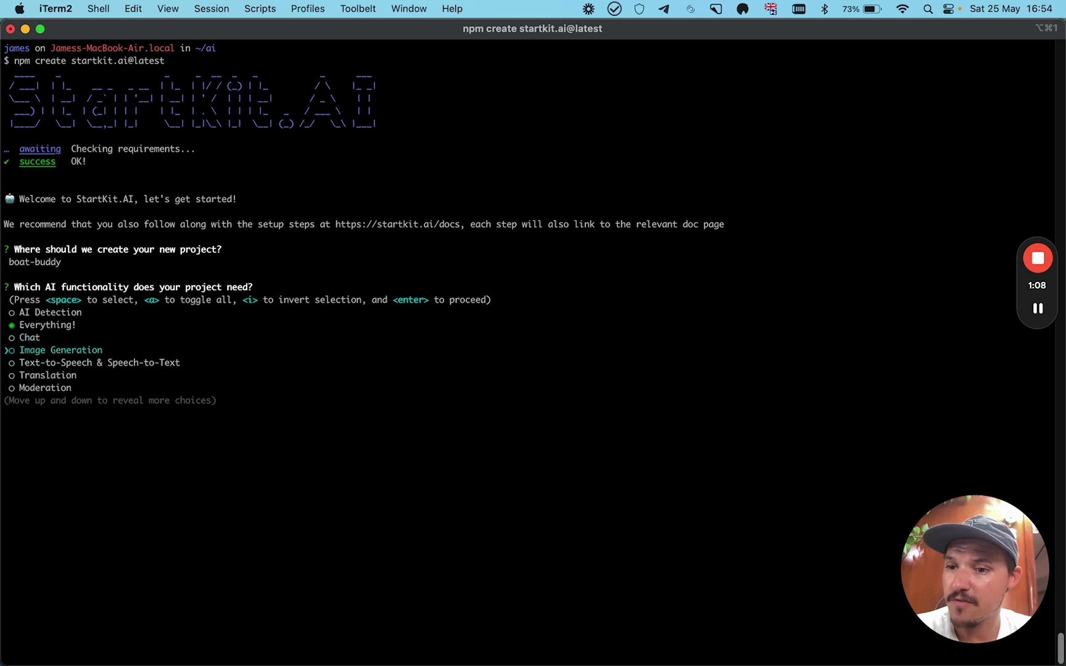
Deselect Everything and choose only Chat and Image Generation as the project's AI functionality.
key(Up)
key(Up)
key(Down)
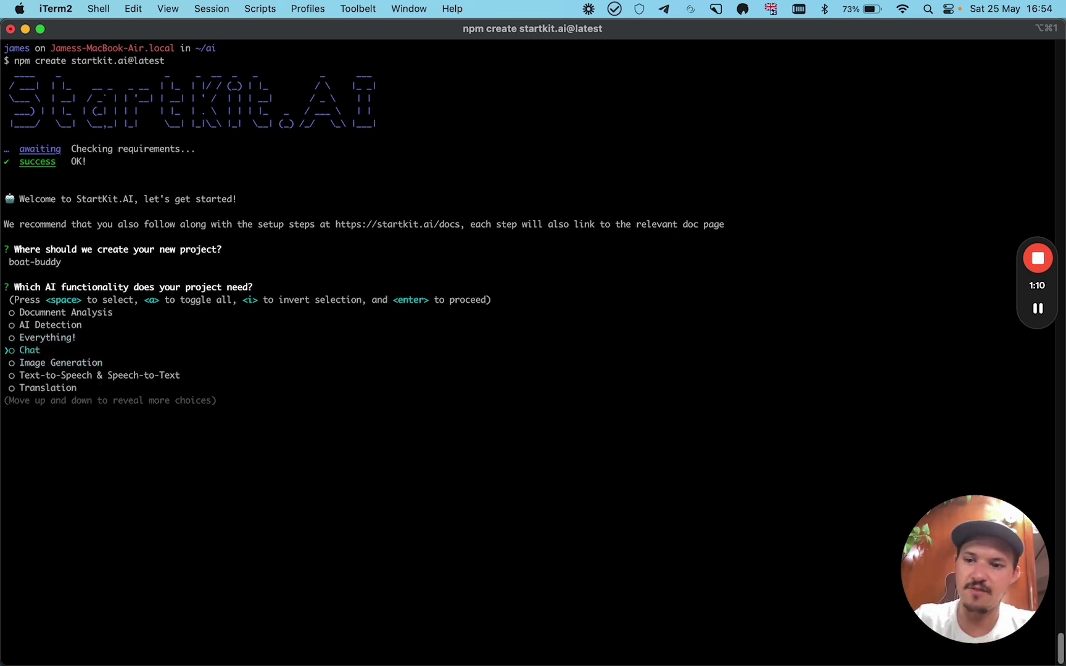
key(space)
key(Down)
key(space)
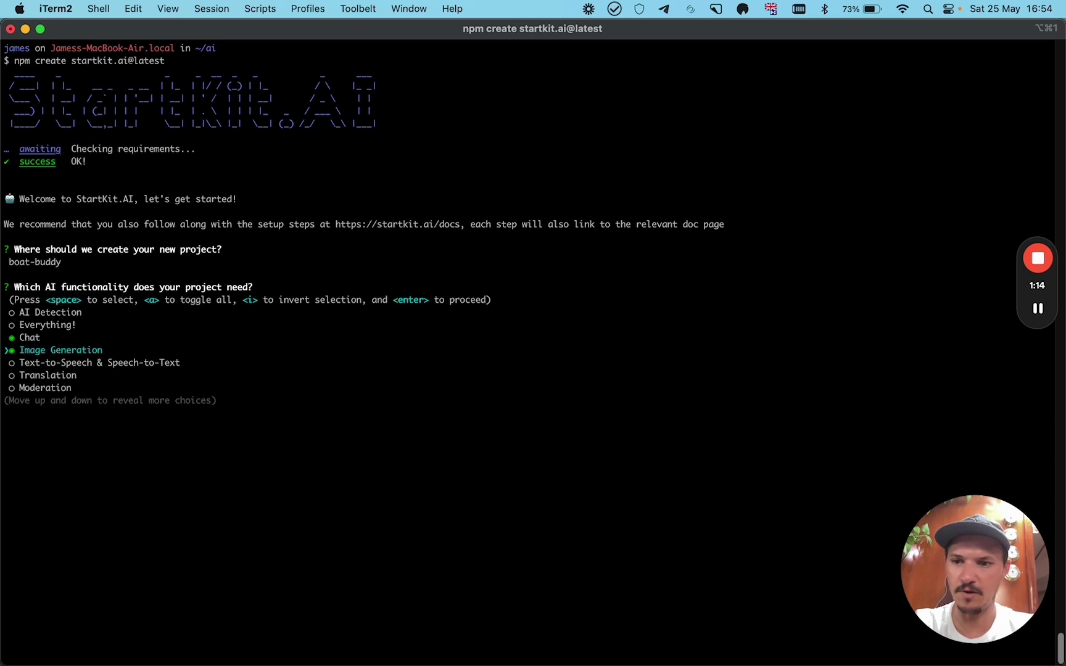
key(Return)
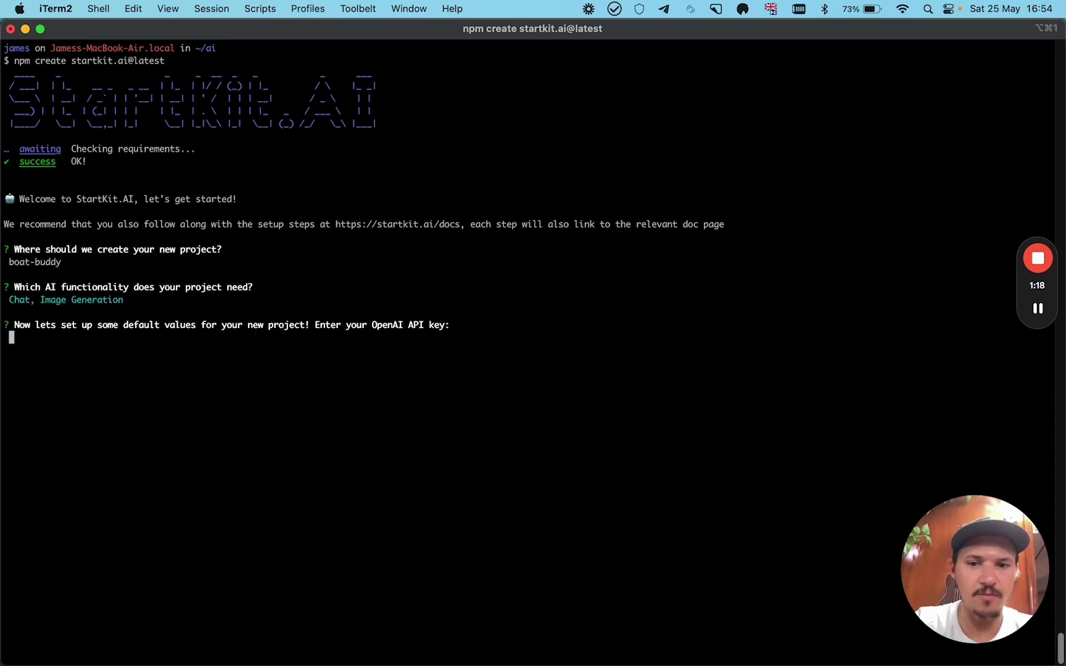
Switch to the OpenAI API keys page in Firefox and start a new secret key named "Boad Buddy".
key(super+Tab)
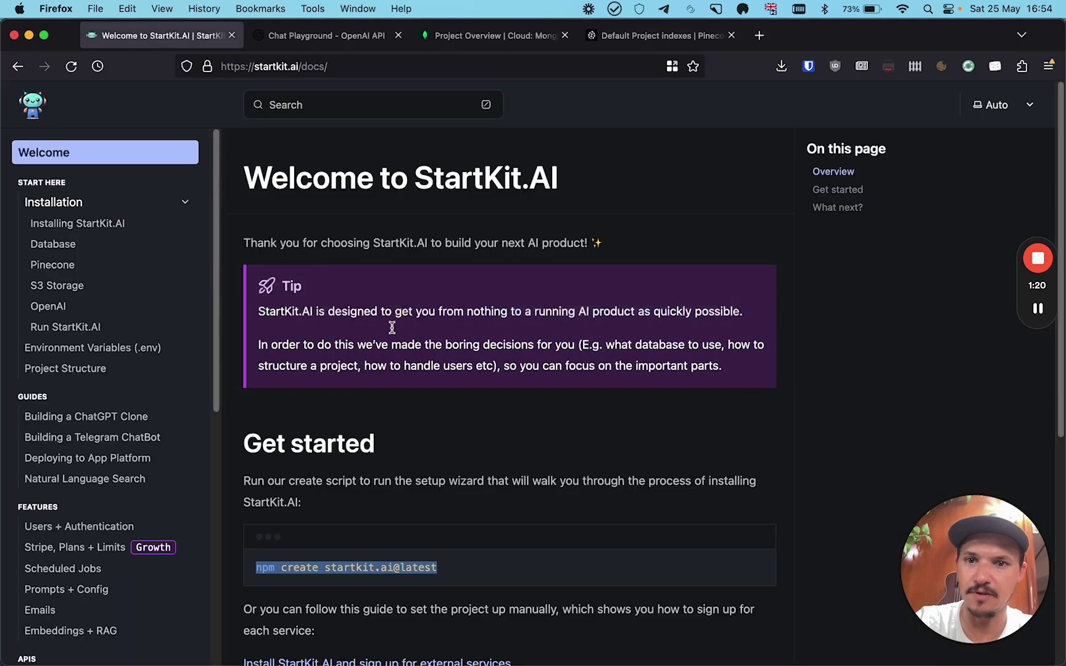
click(317, 37)
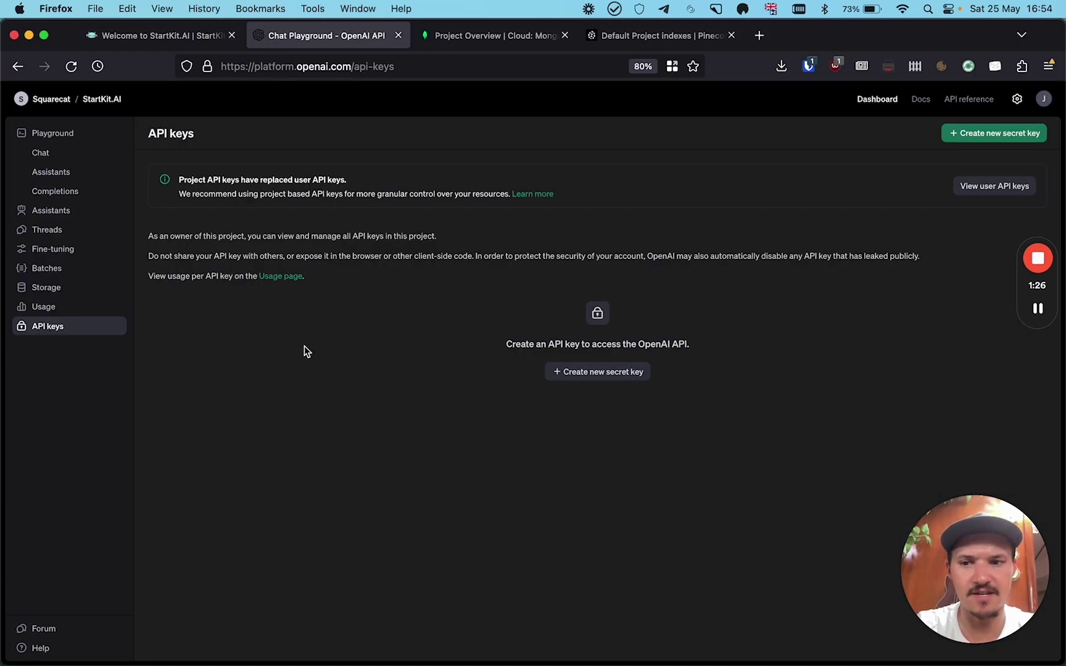
click(596, 380)
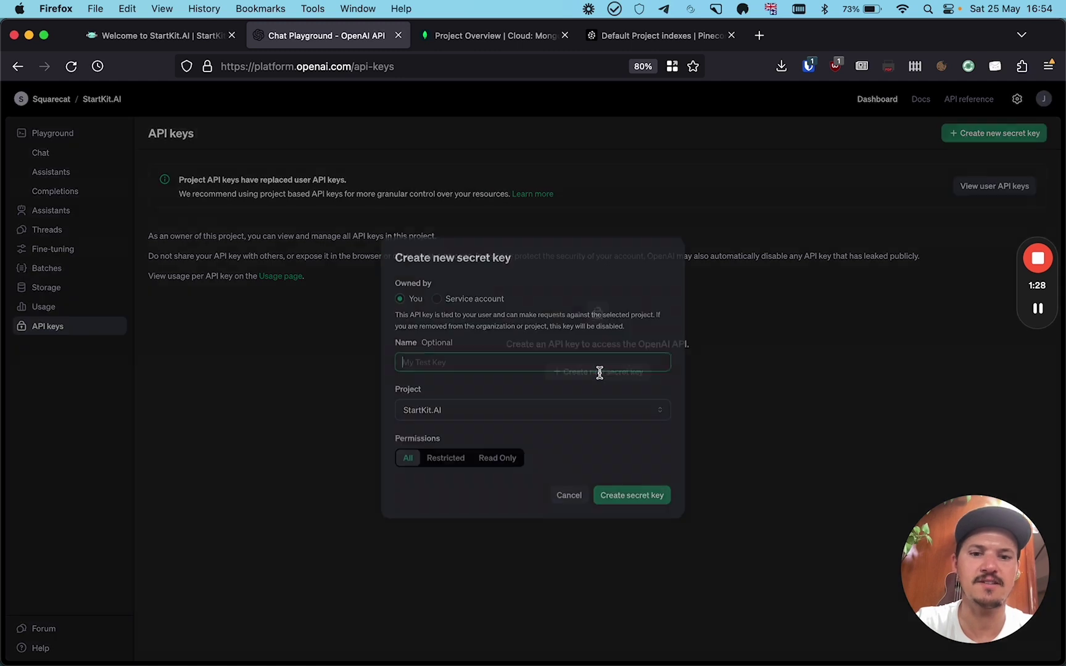
text(Boad)
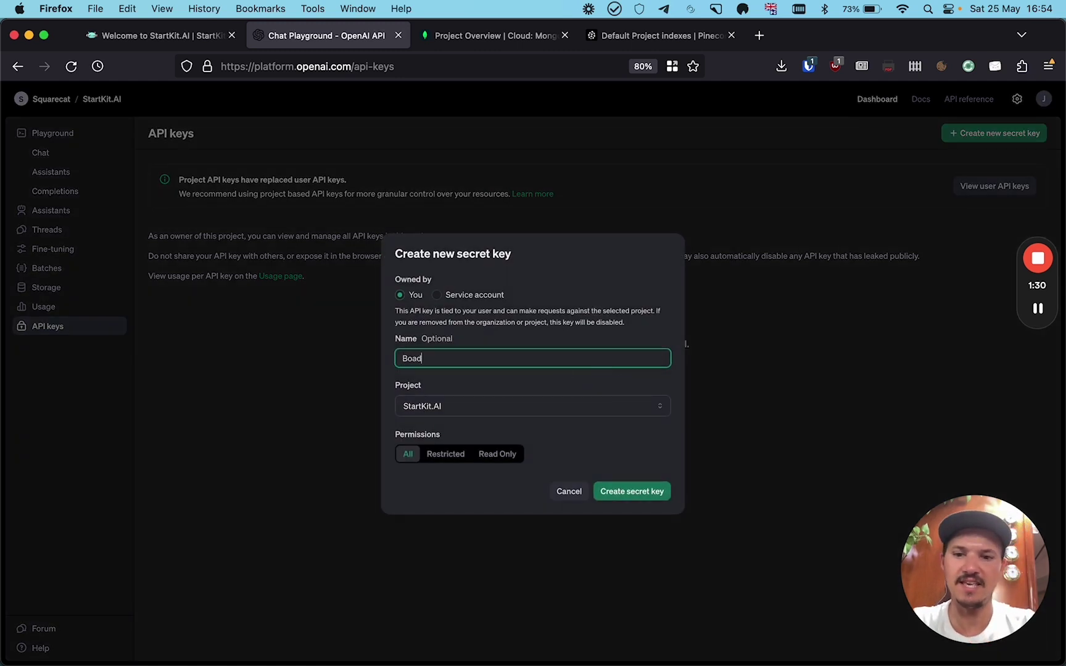
text( Buddy)
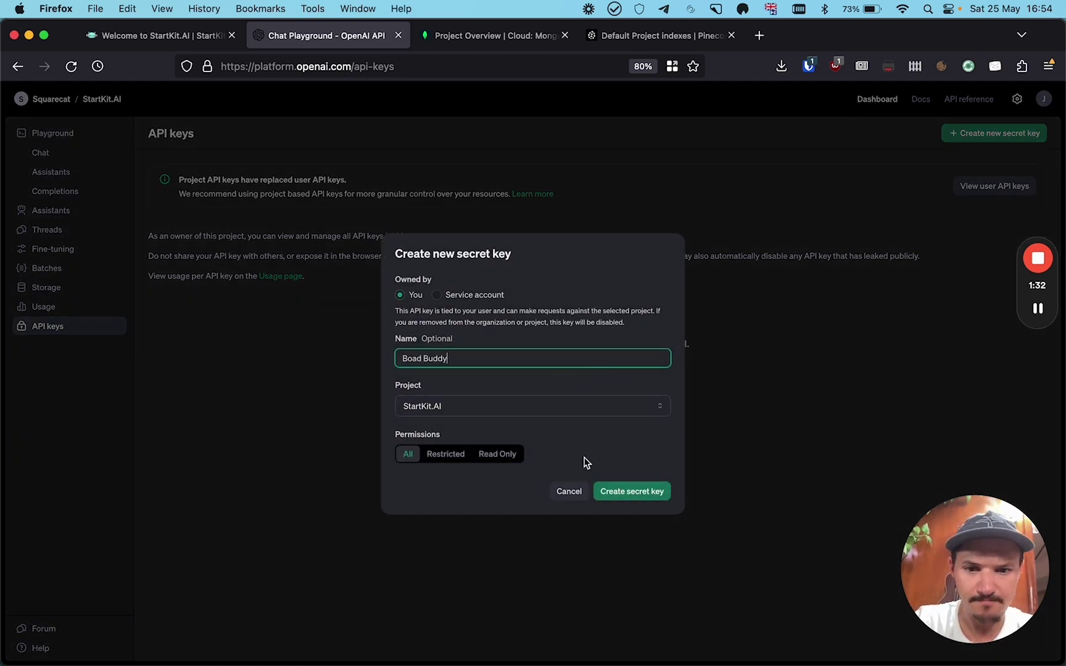
Restrict the key's permissions to Read for Models and Write for Model capabilities, and create the secret key.
click(442, 457)
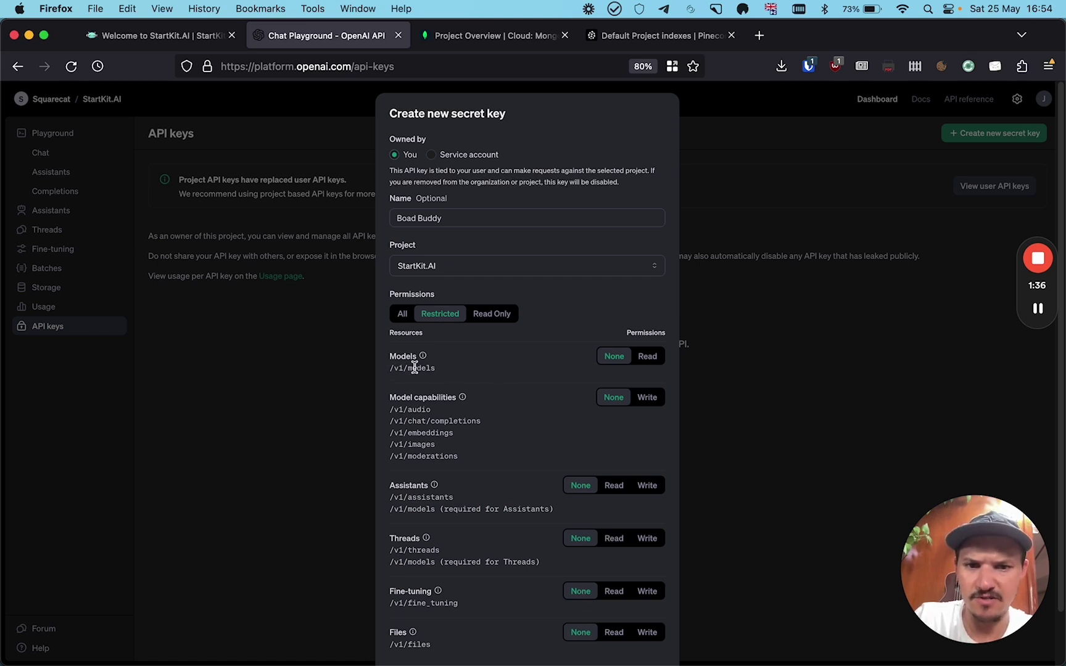
click(636, 361)
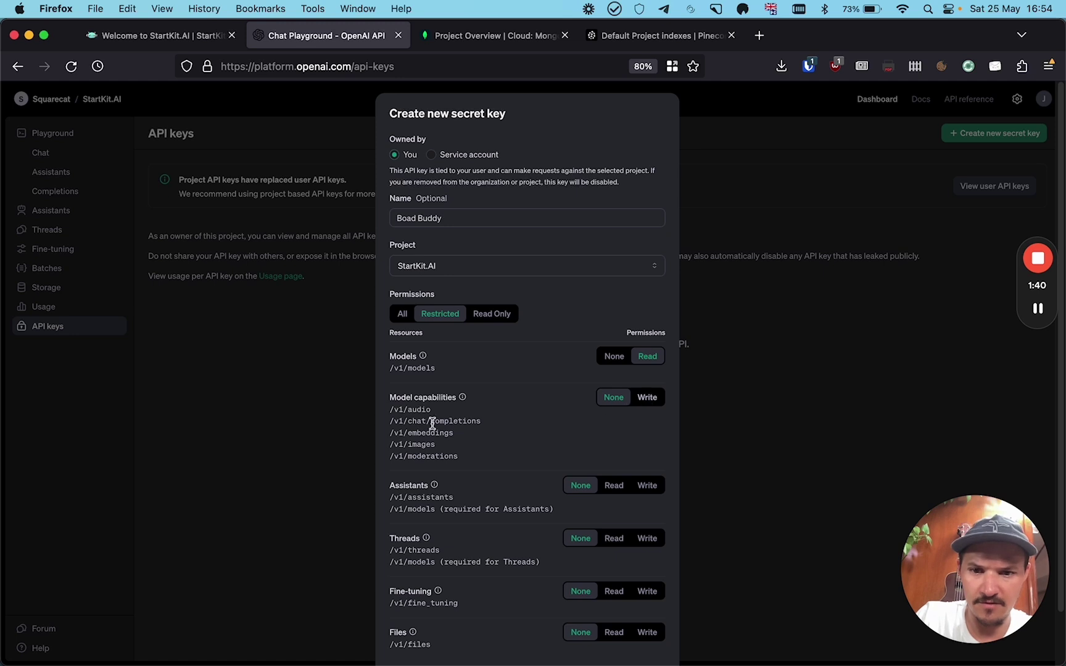
drag(390, 422, 468, 422)
click(654, 399)
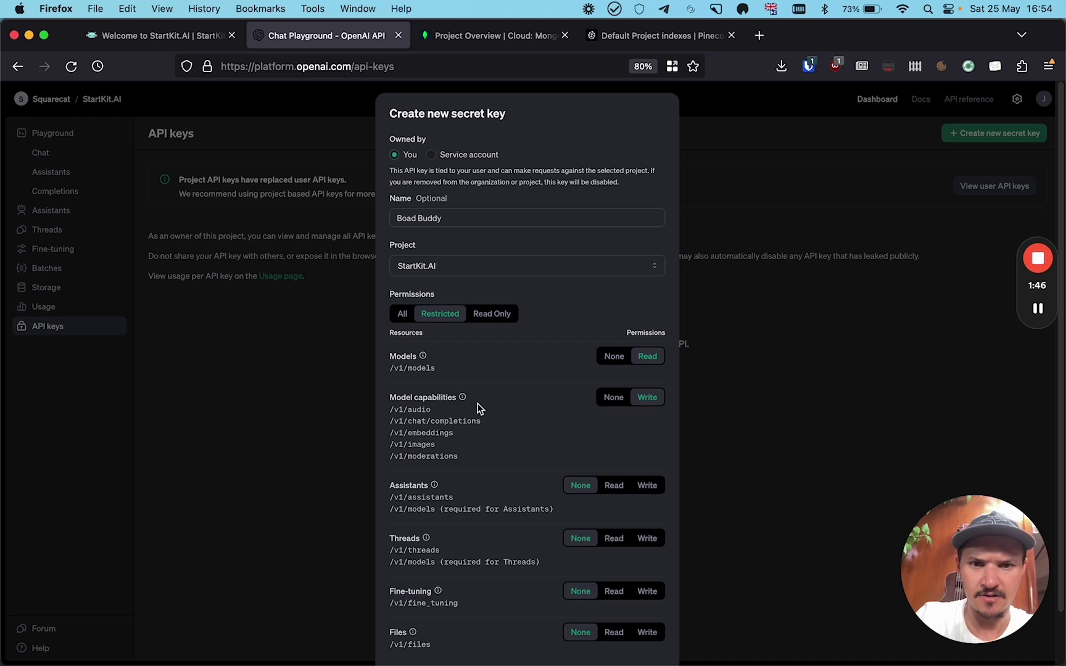
scroll(478, 407, down, 3)
click(615, 632)
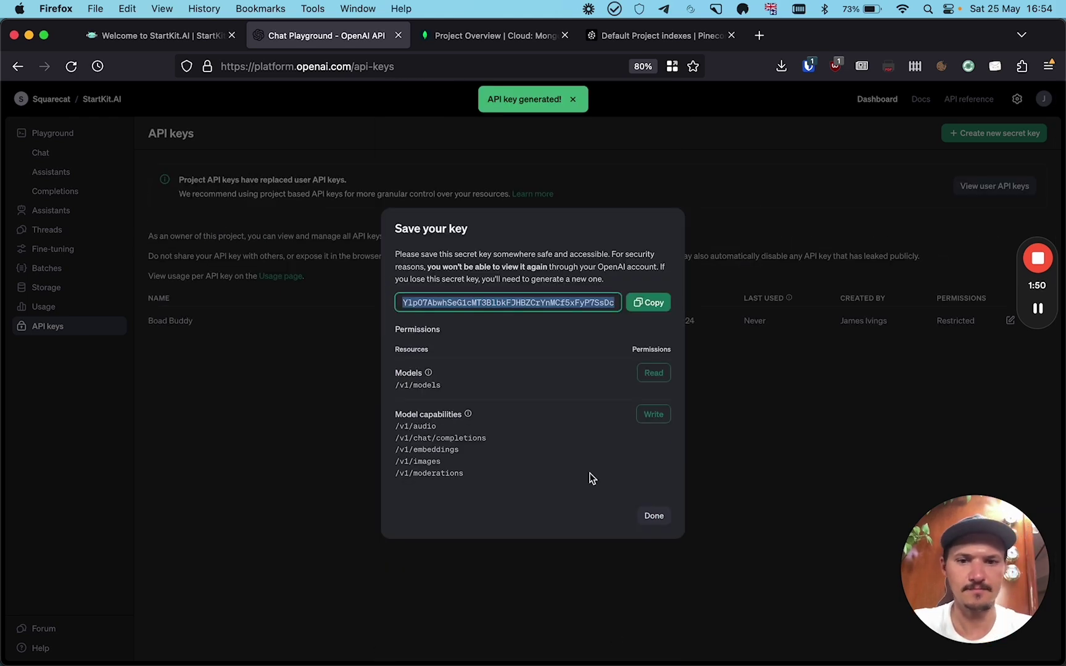
Copy the generated OpenAI API key and submit it at the API key prompt in the iTerm2 setup wizard.
click(654, 308)
key(super+Tab)
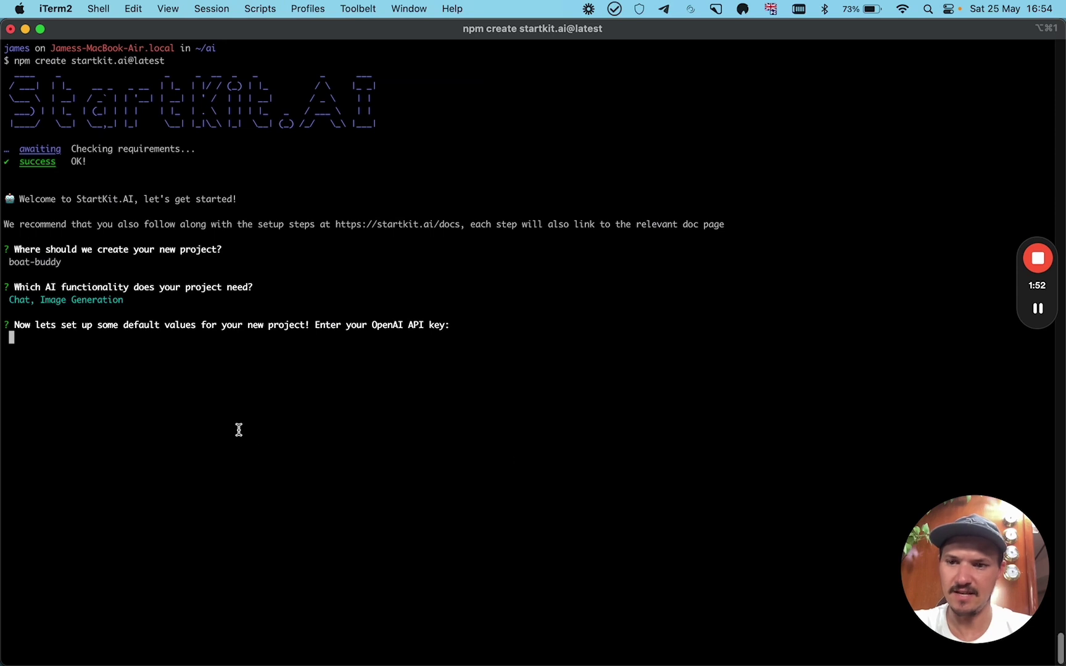
key(super+v)
key(Return)
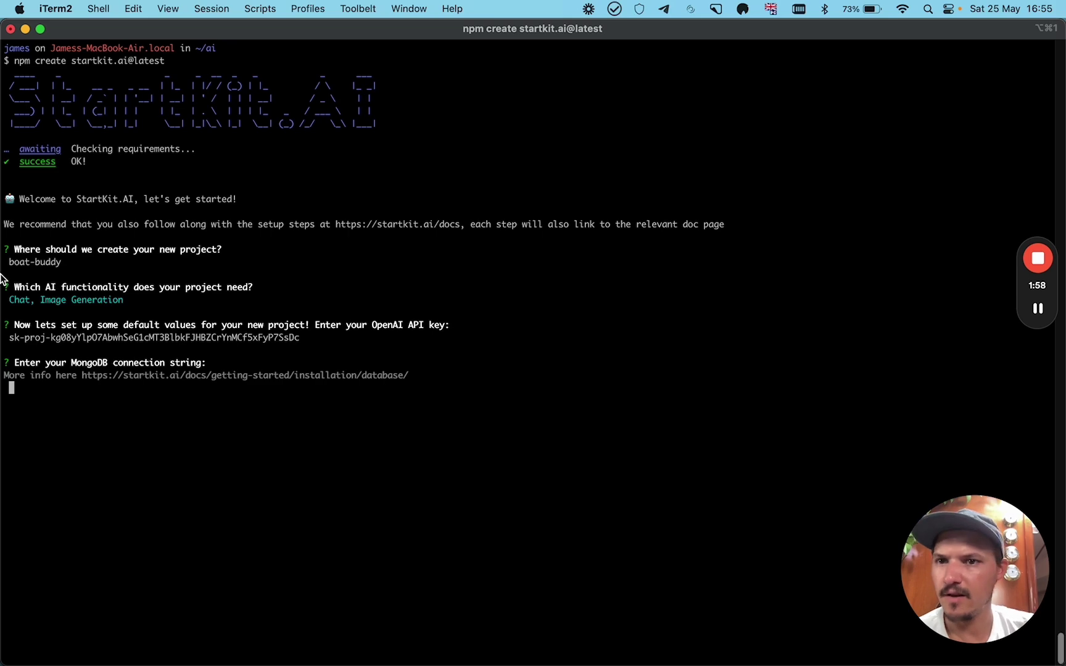
Switch to MongoDB Atlas in Firefox and deploy a free M0 cluster named Cluster0.
mouse_move(24, 234)
click(22, 274)
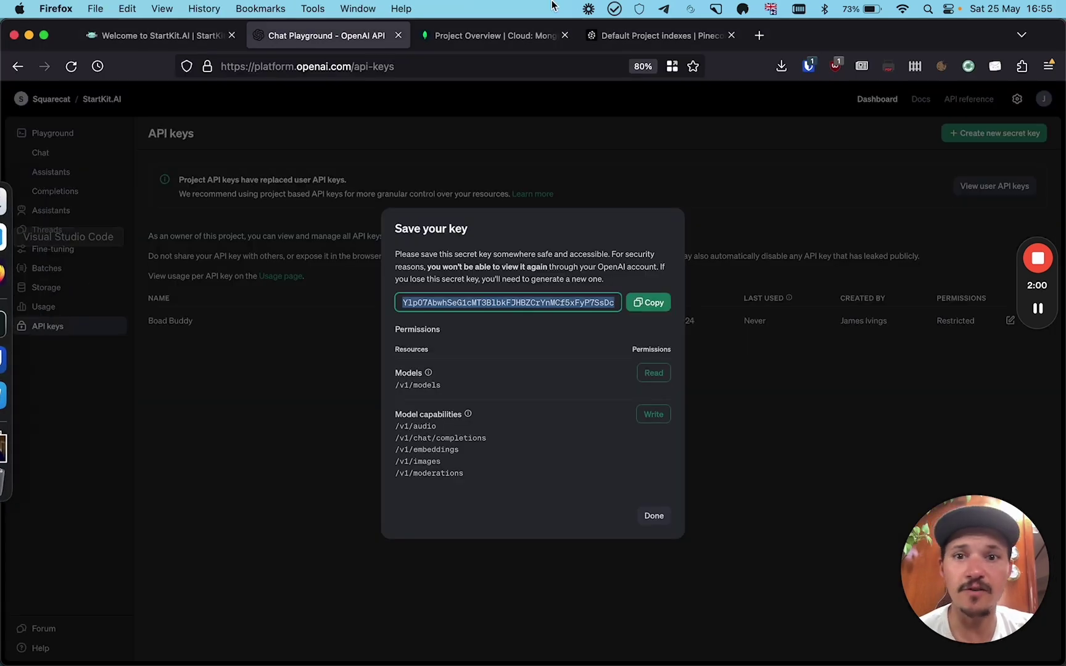
click(500, 35)
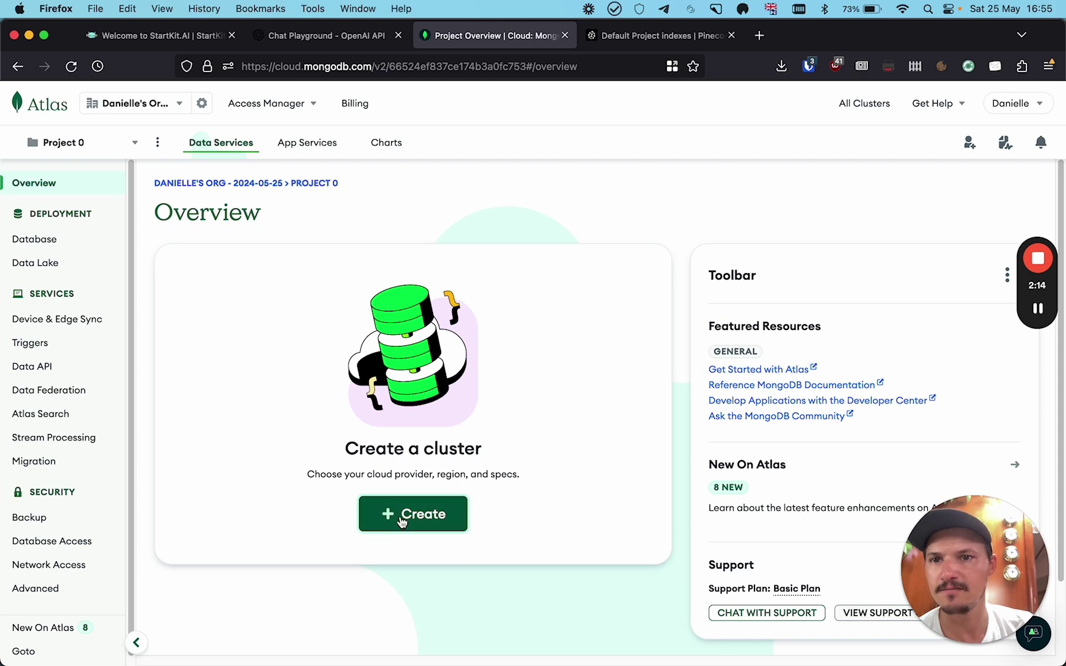
click(405, 522)
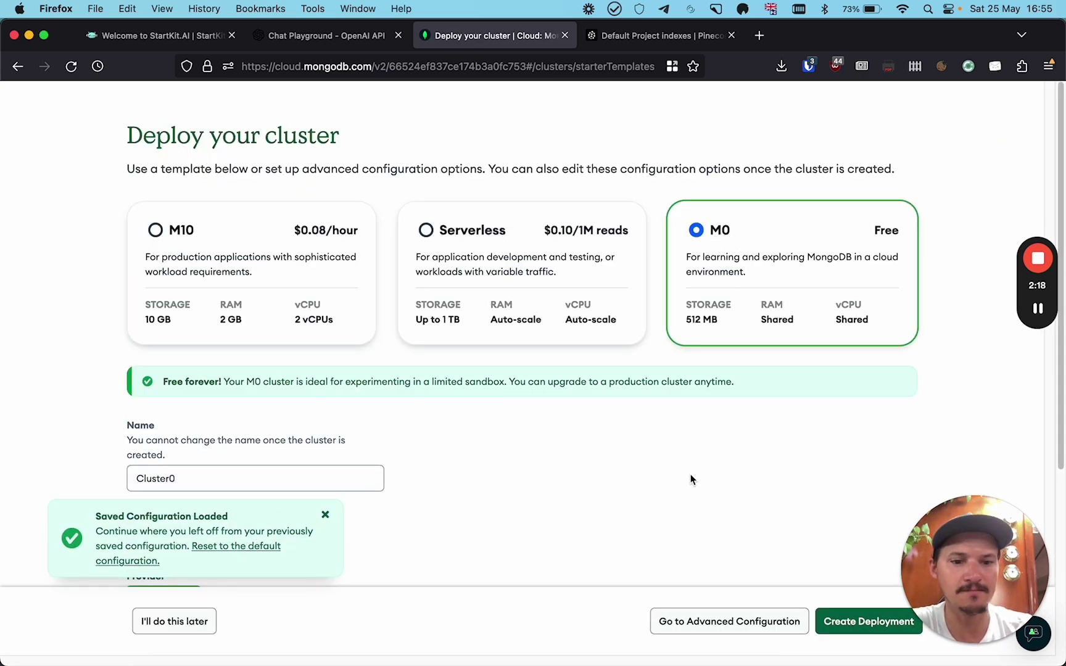
scroll(691, 479, down, 5)
click(836, 622)
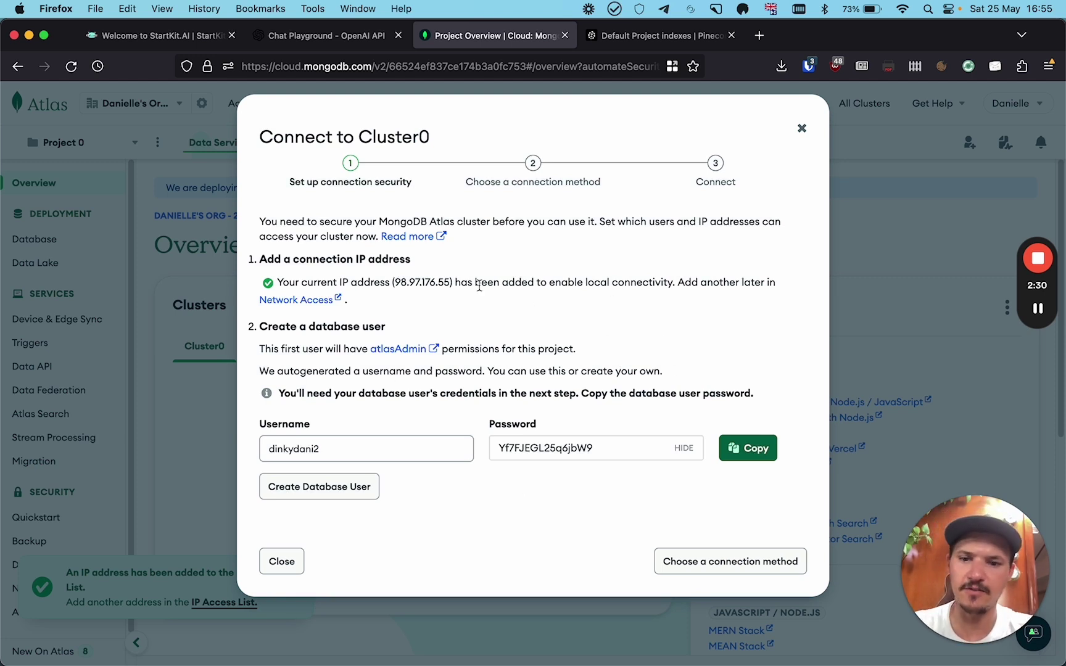
Create a database user with the username app, copying its autogenerated password.
double_click(362, 452)
text(a)
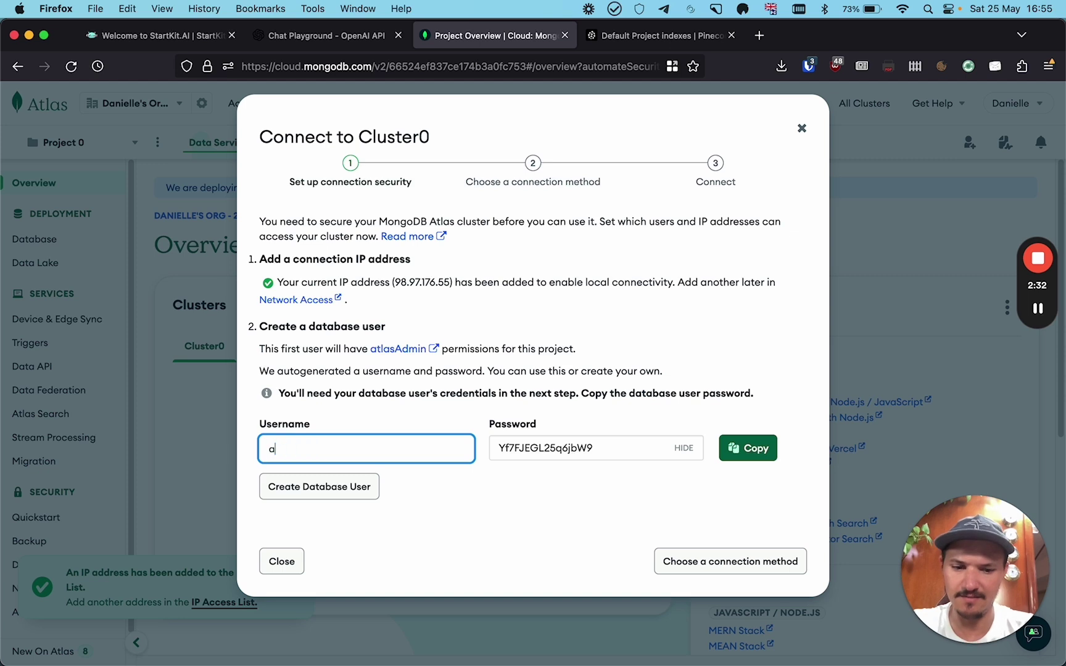
text(pp)
click(429, 391)
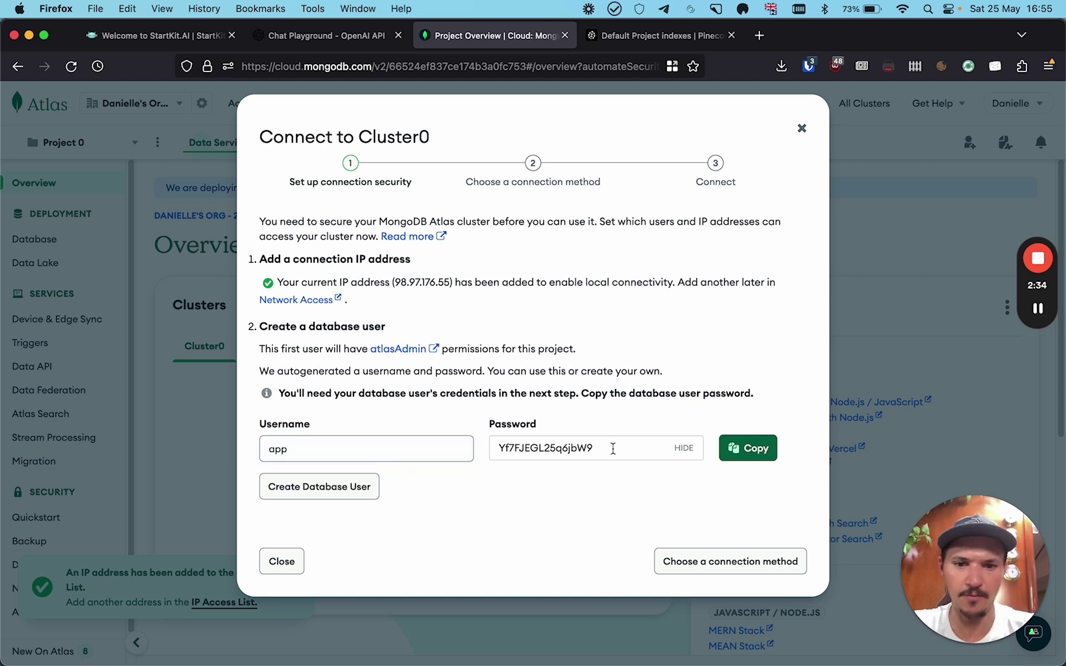
click(750, 449)
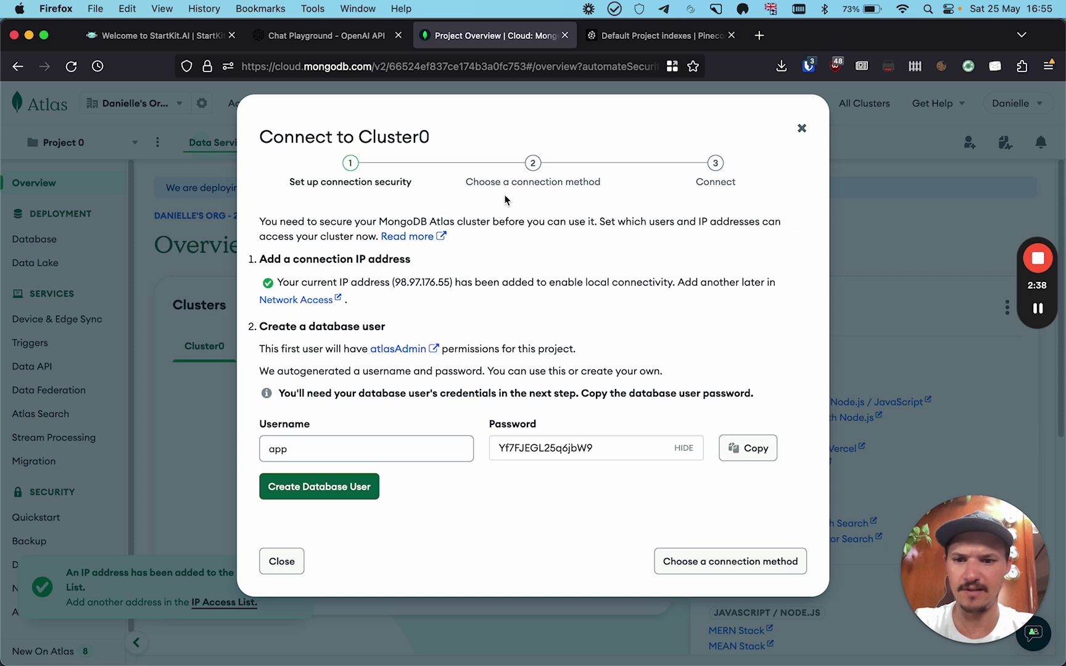
click(321, 493)
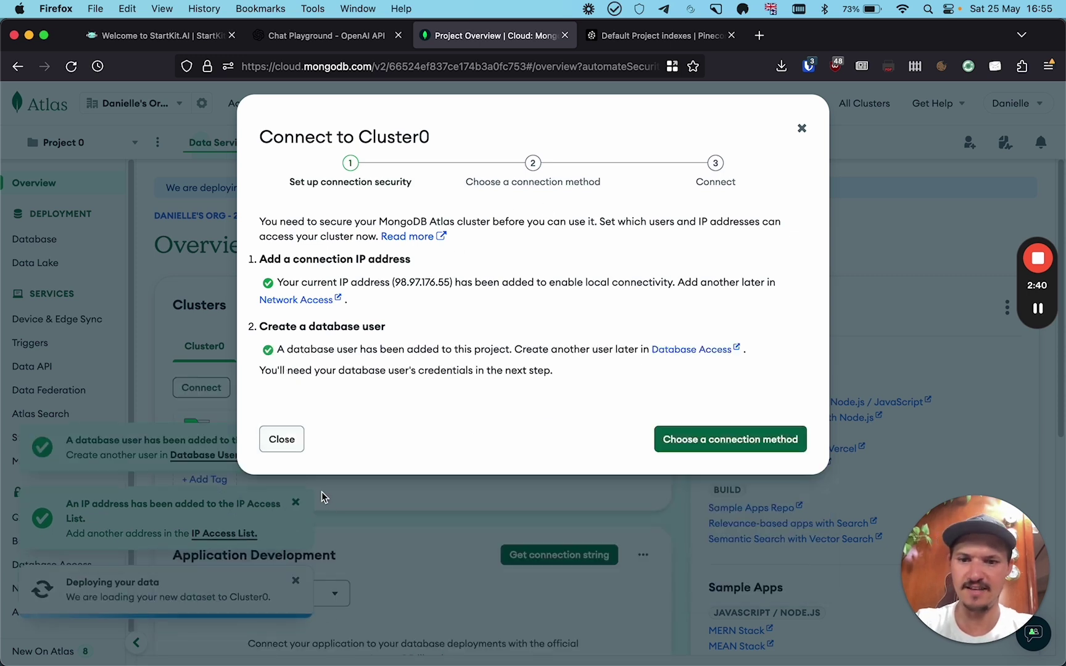
Continue to the connection methods for Cluster0 and choose Drivers.
click(723, 439)
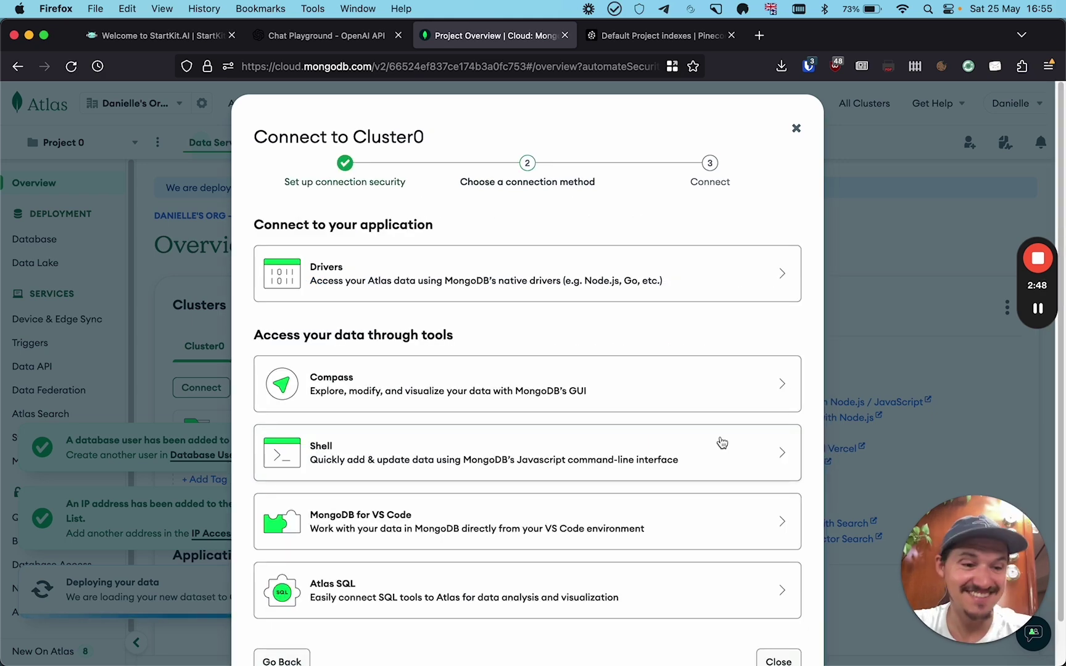
click(1040, 312)
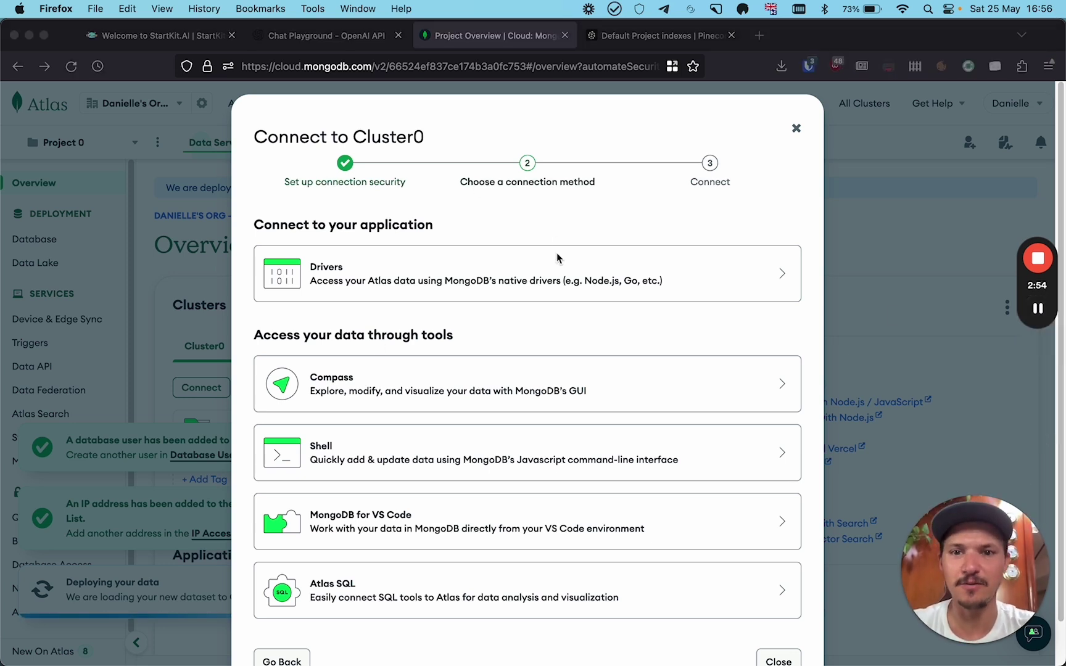
click(321, 275)
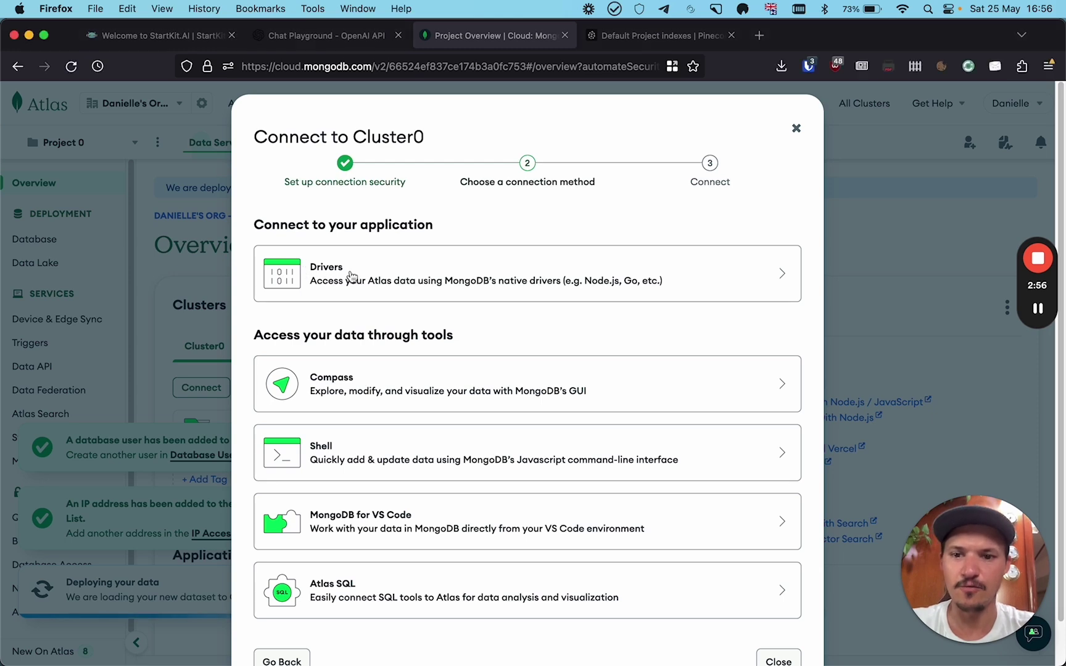
Copy the Cluster0 connection string from the Drivers instructions and submit it at the MongoDB connection string prompt in the iTerm2 wizard.
click(401, 260)
scroll(530, 409, down, 3)
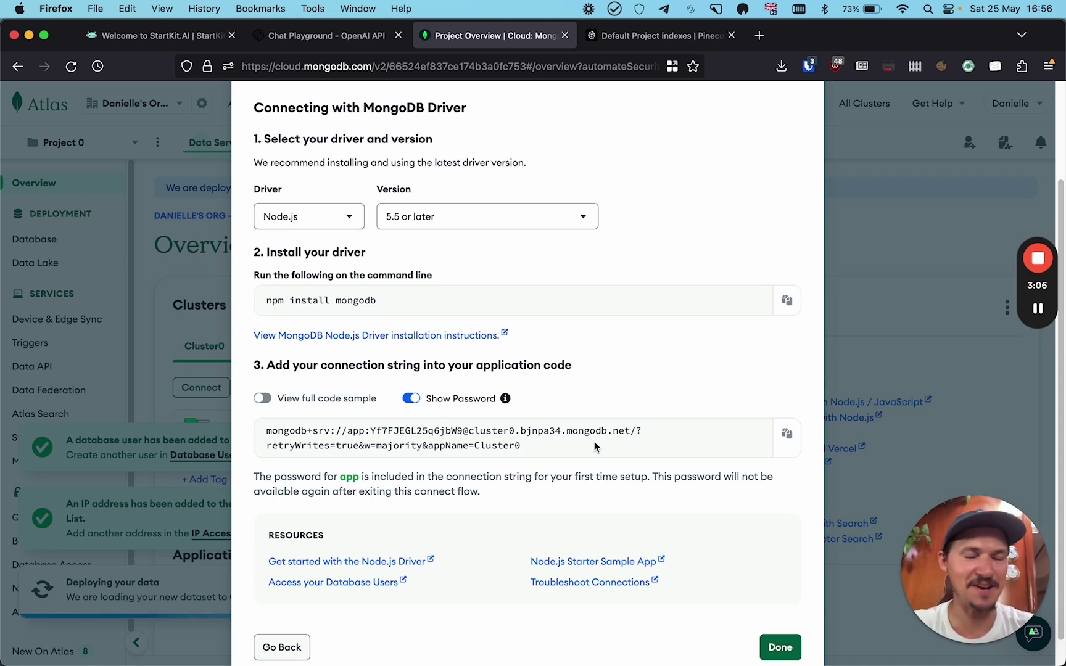
click(787, 434)
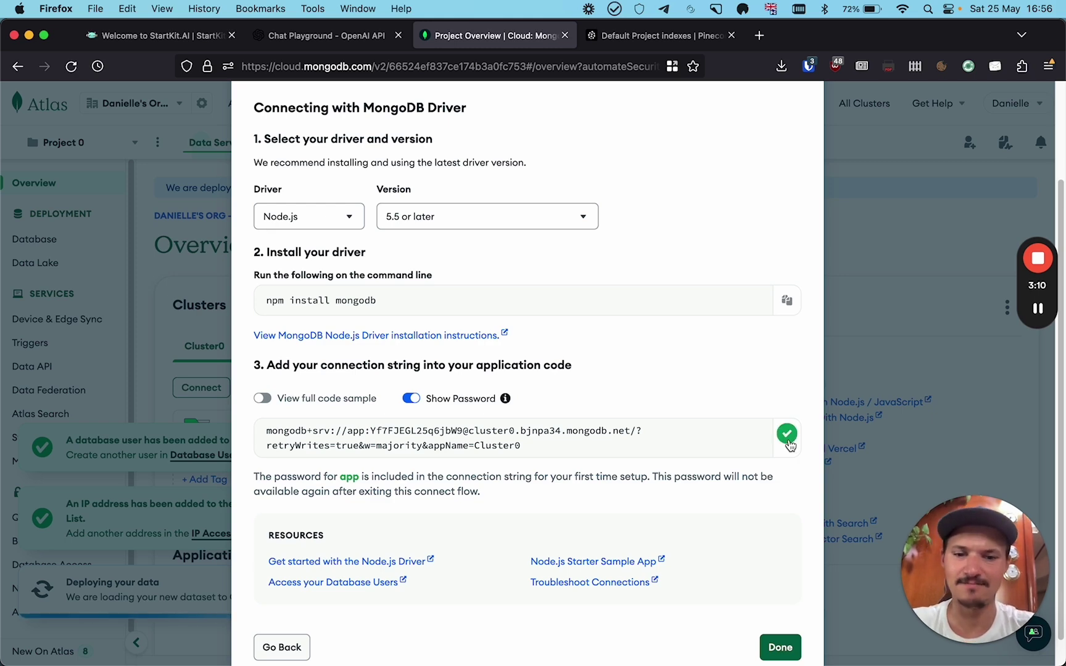
key(super+Tab)
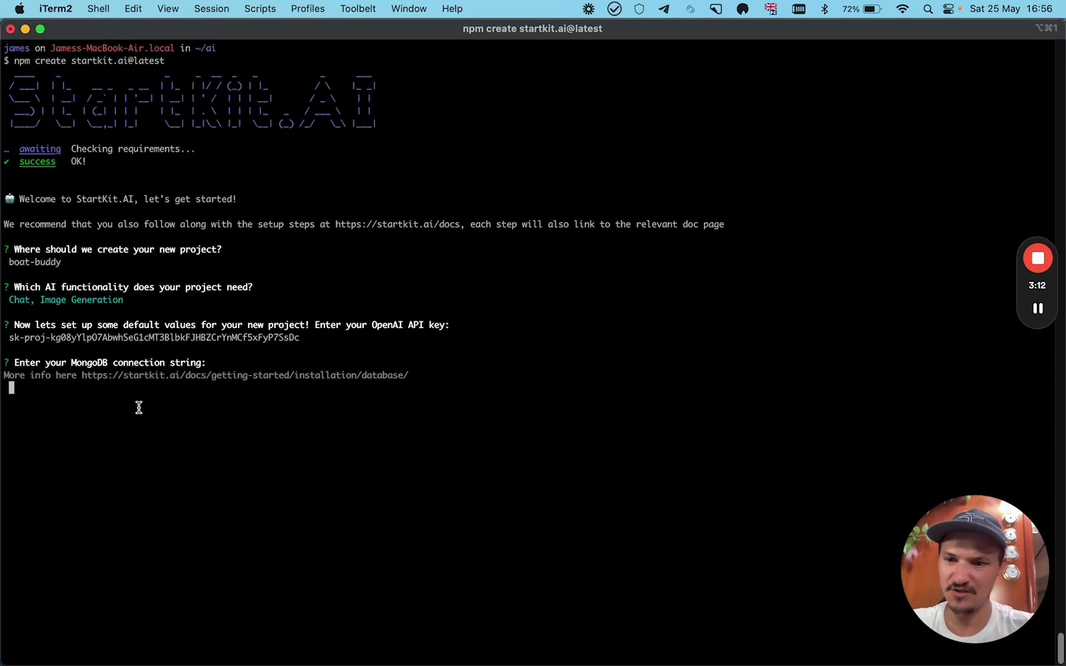
key(super+v)
key(Return)
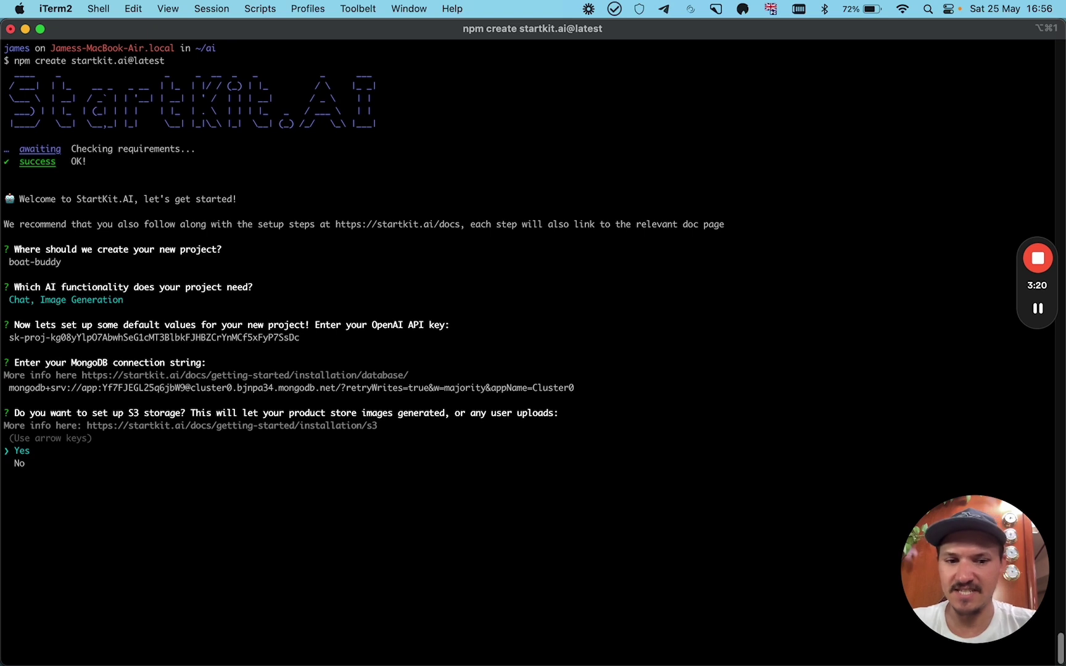
Answer No to setting up S3 storage and Yes to setting up Pinecone.
key(Down)
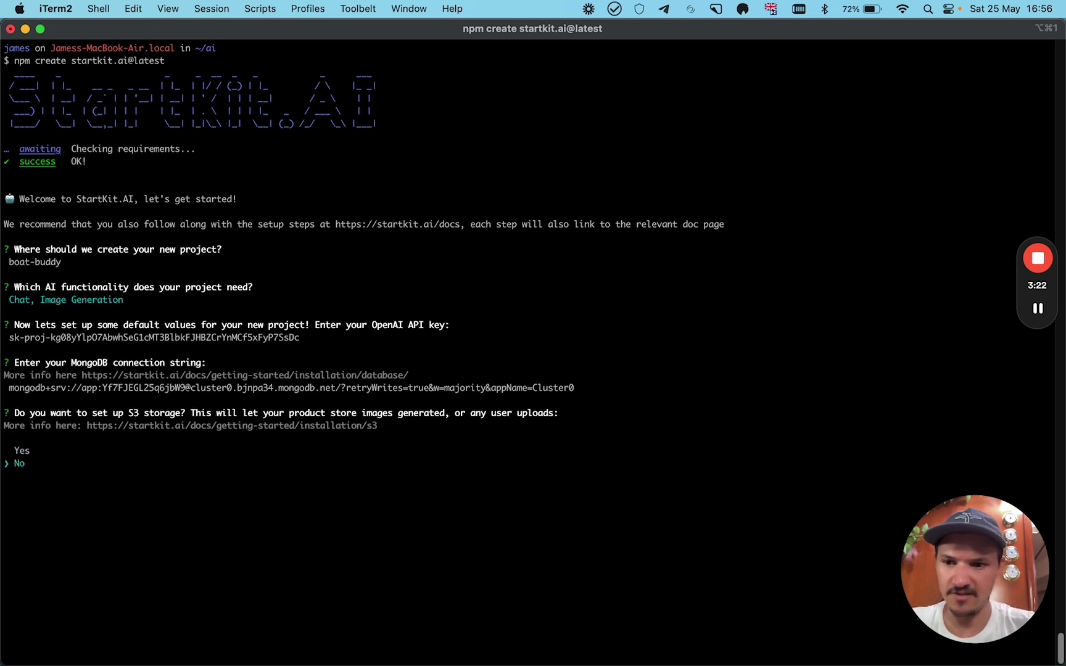
key(Return)
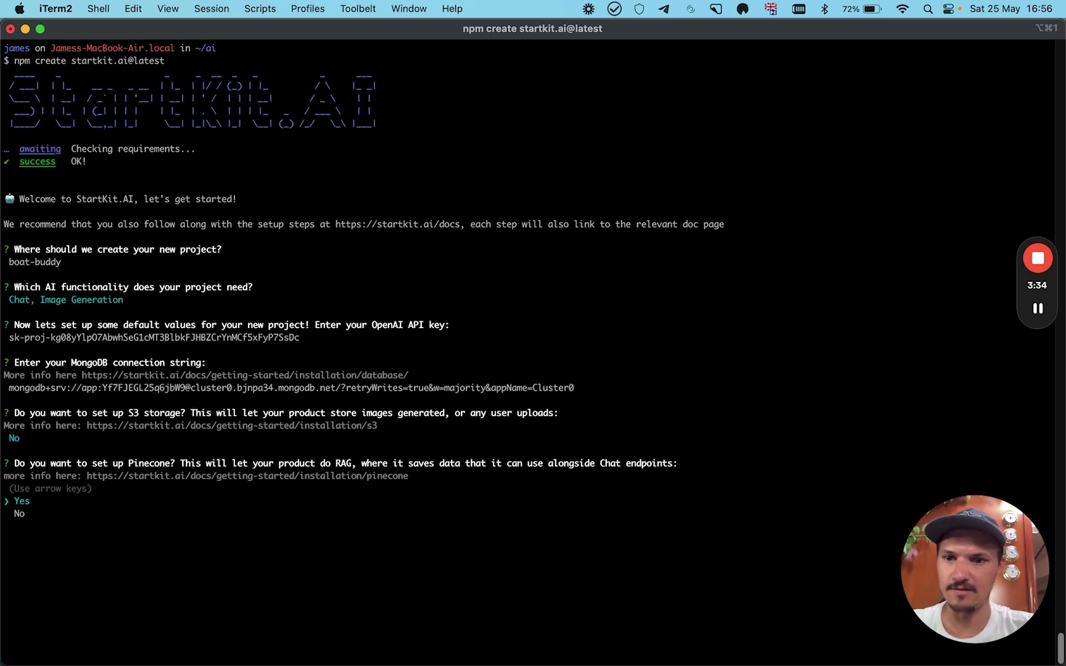
key(Return)
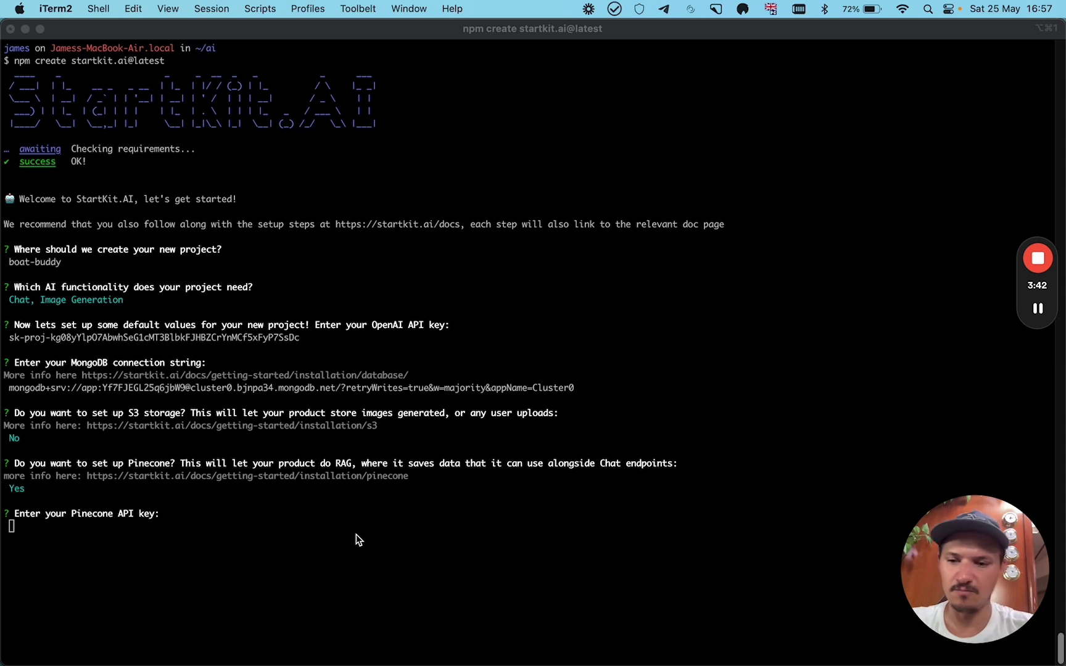
Switch to the Pinecone console in Firefox and create a new API key named boat in the Default Project.
click(408, 346)
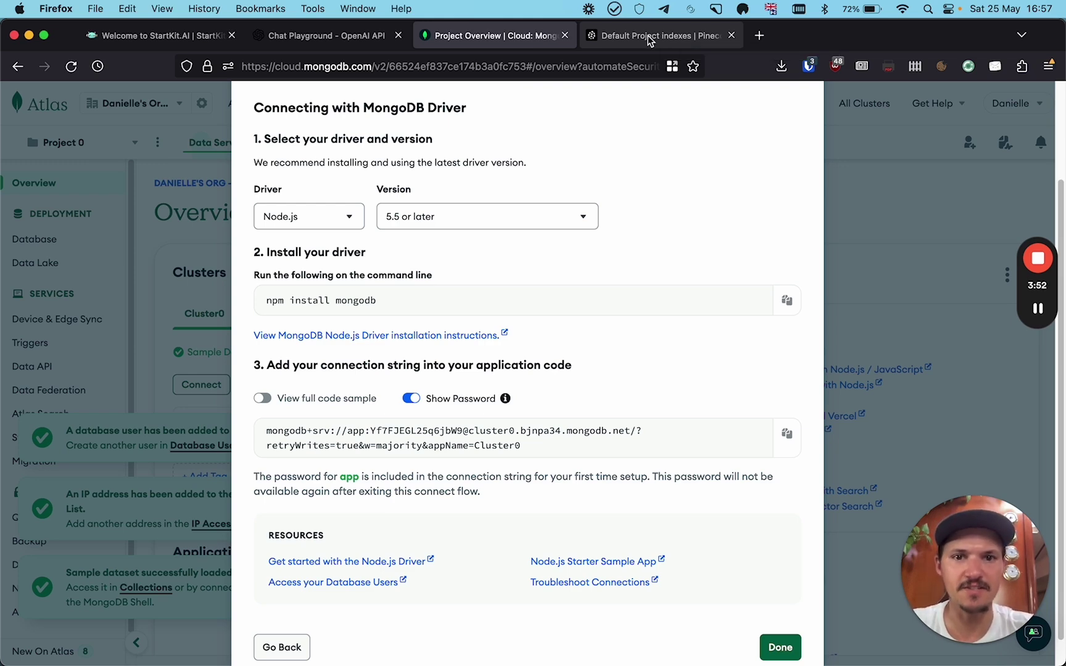
click(649, 38)
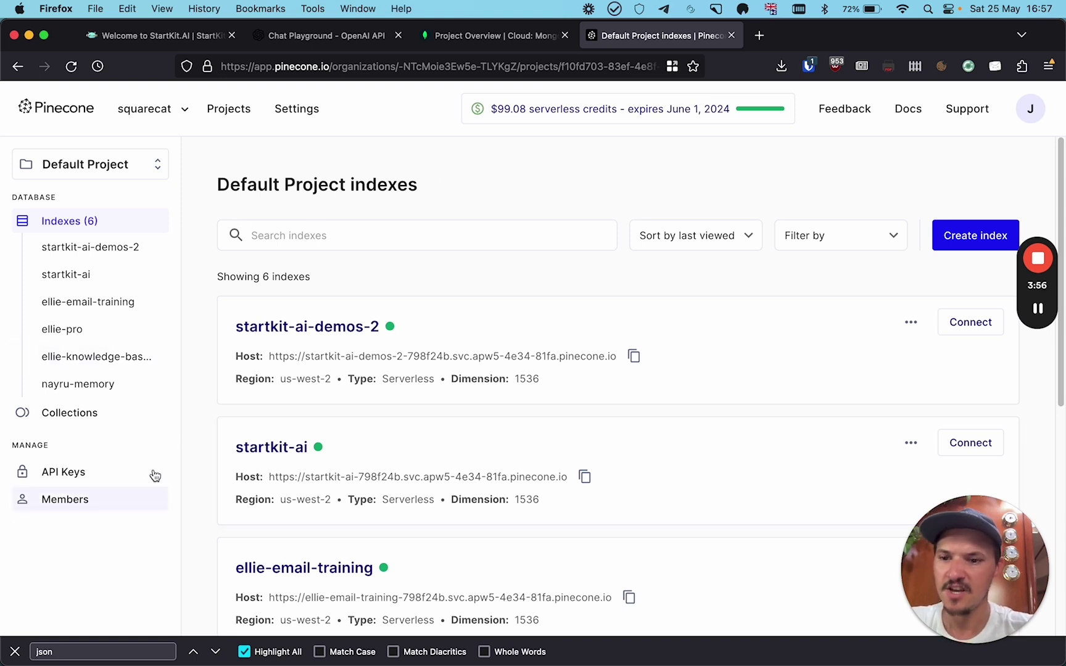
click(56, 479)
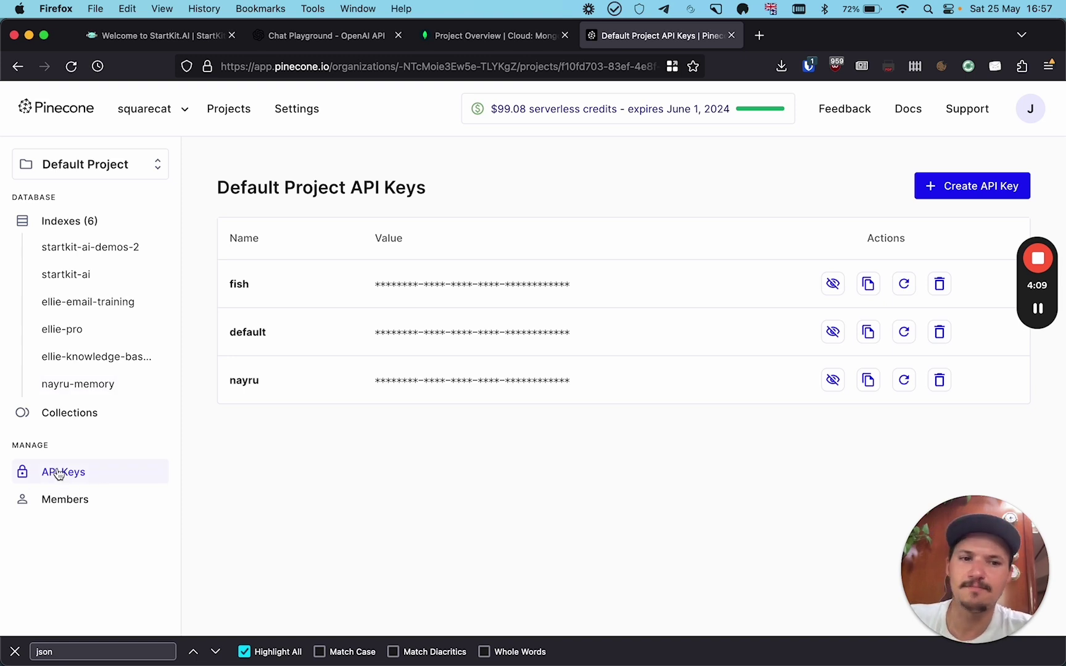
click(973, 188)
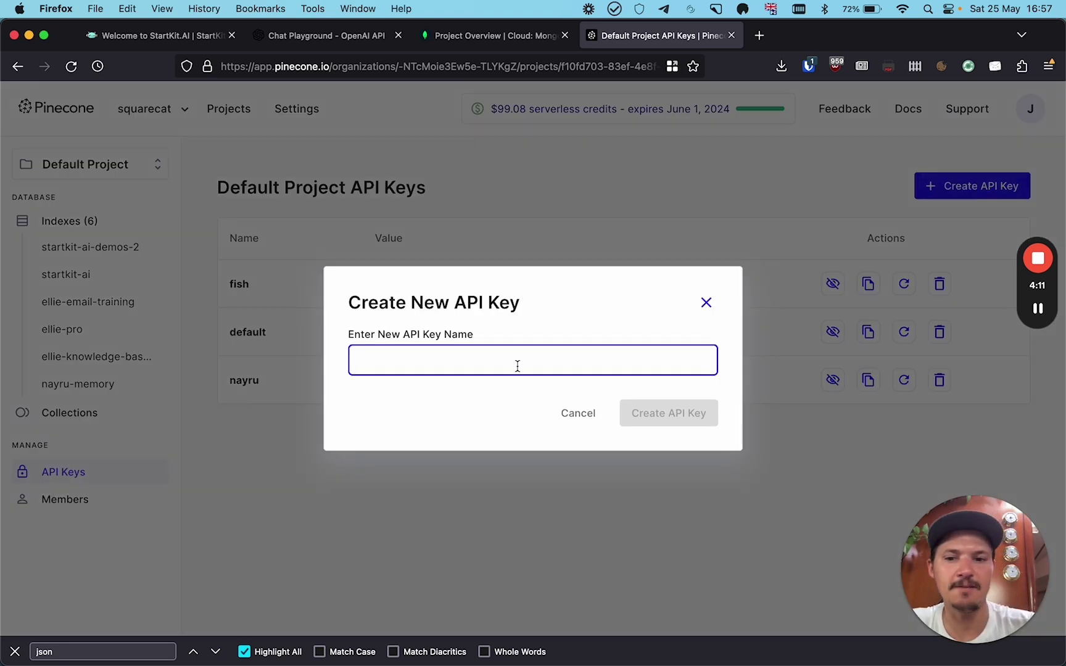
text(boat)
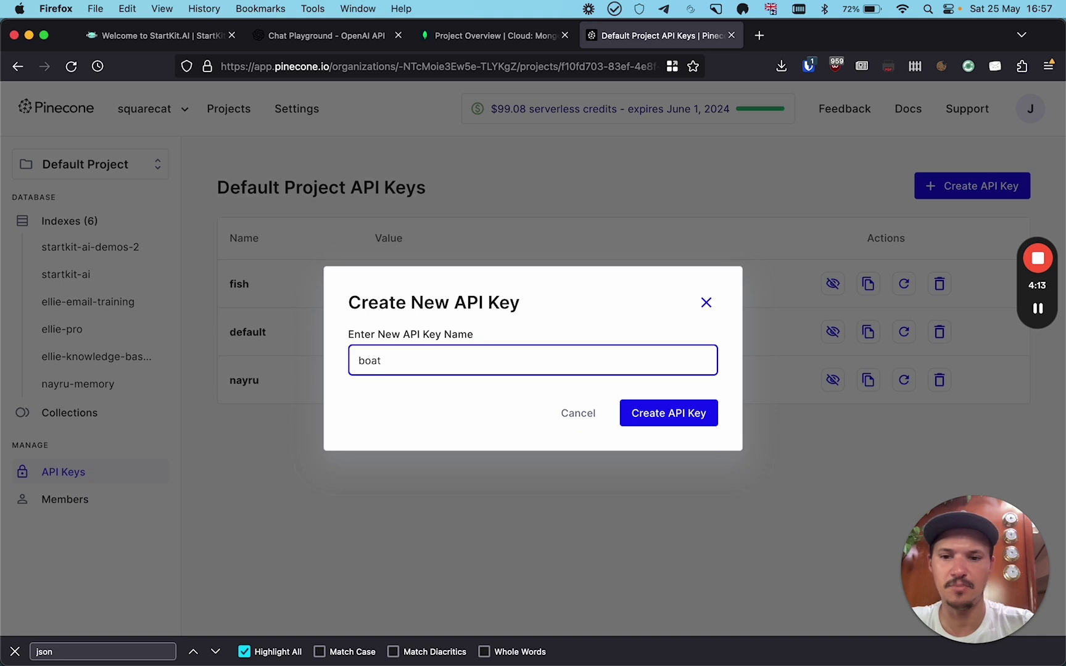
click(648, 412)
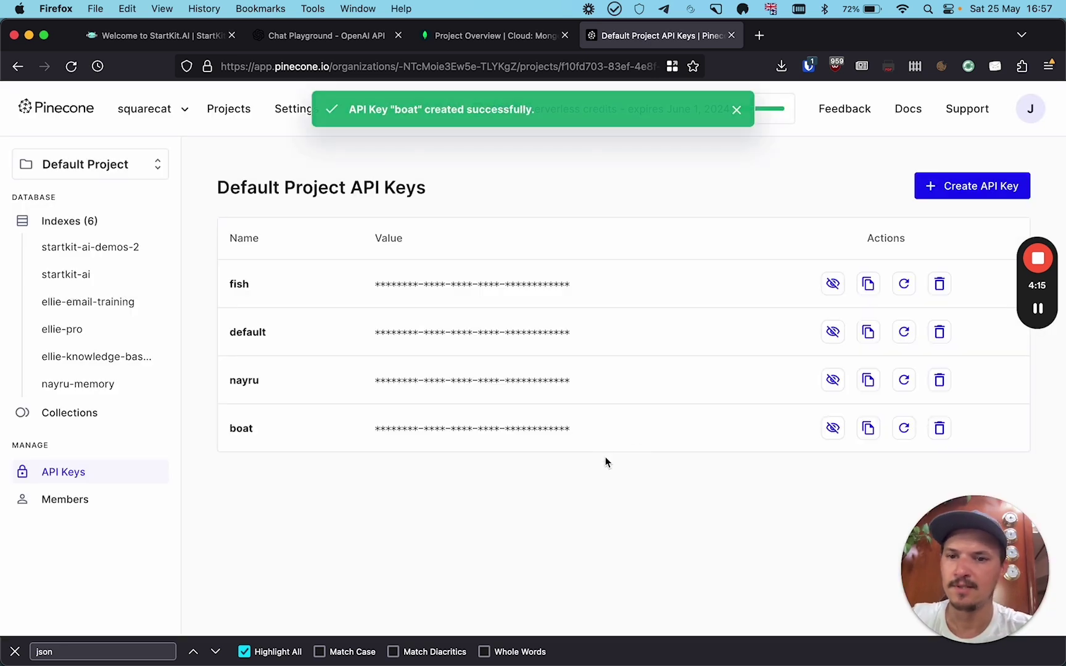
Copy the boat API key and submit it at the Pinecone API key prompt in the iTerm2 wizard.
click(869, 428)
key(super+Tab)
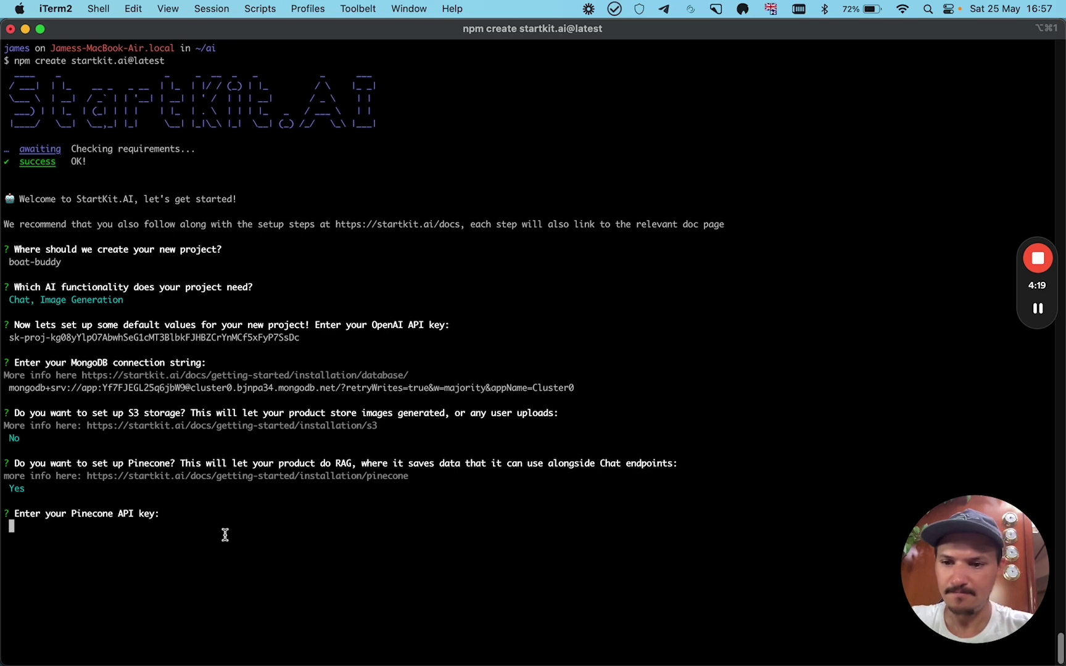
key(super+v)
key(Return)
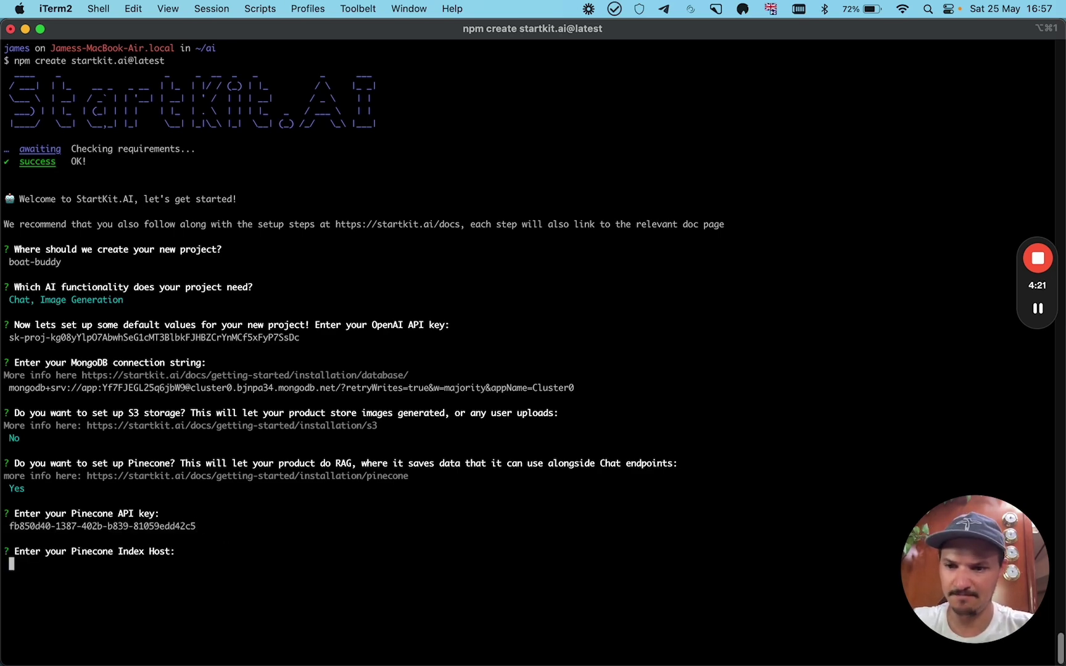
Switch to Pinecone in Firefox, start a new index named boat-buddy, and configure it with the text-embedding-3-small model.
key(super+Tab)
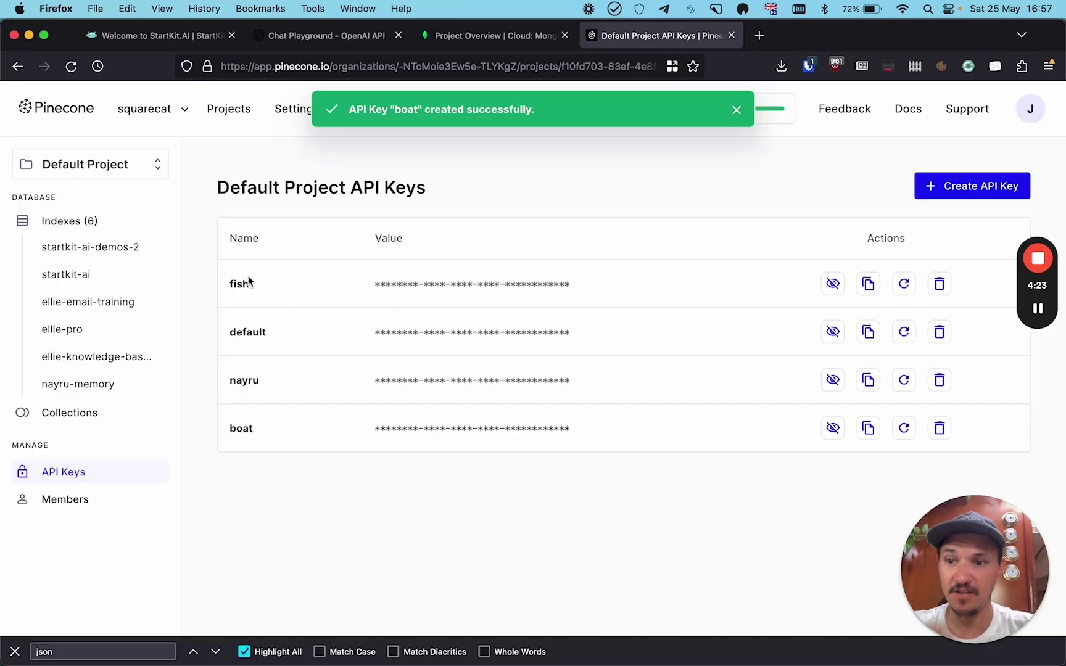
click(67, 223)
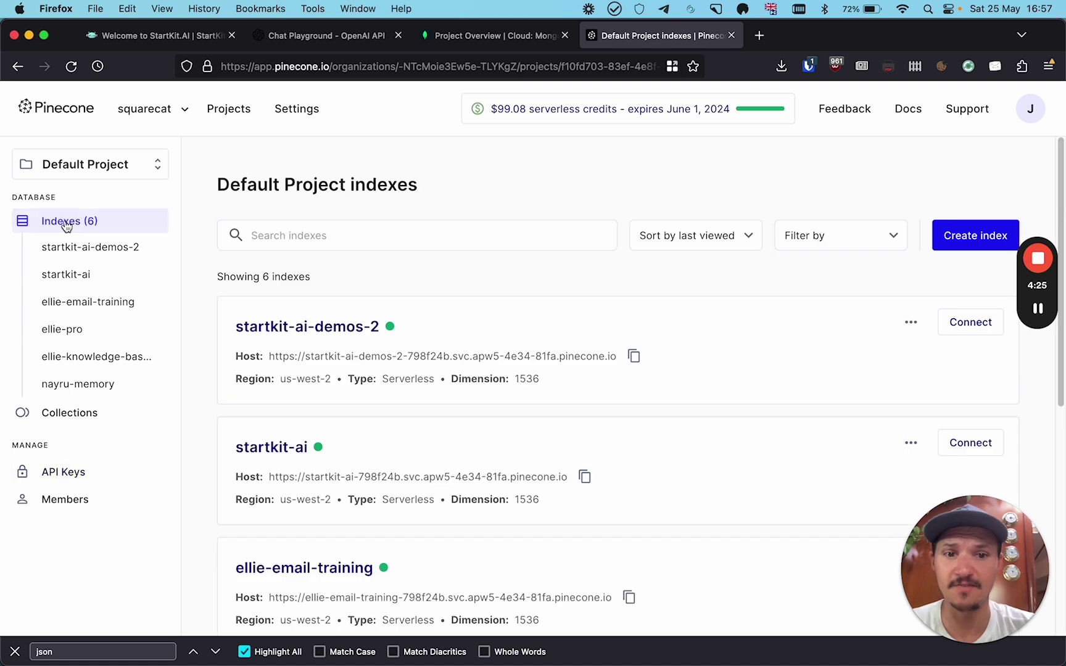
click(972, 235)
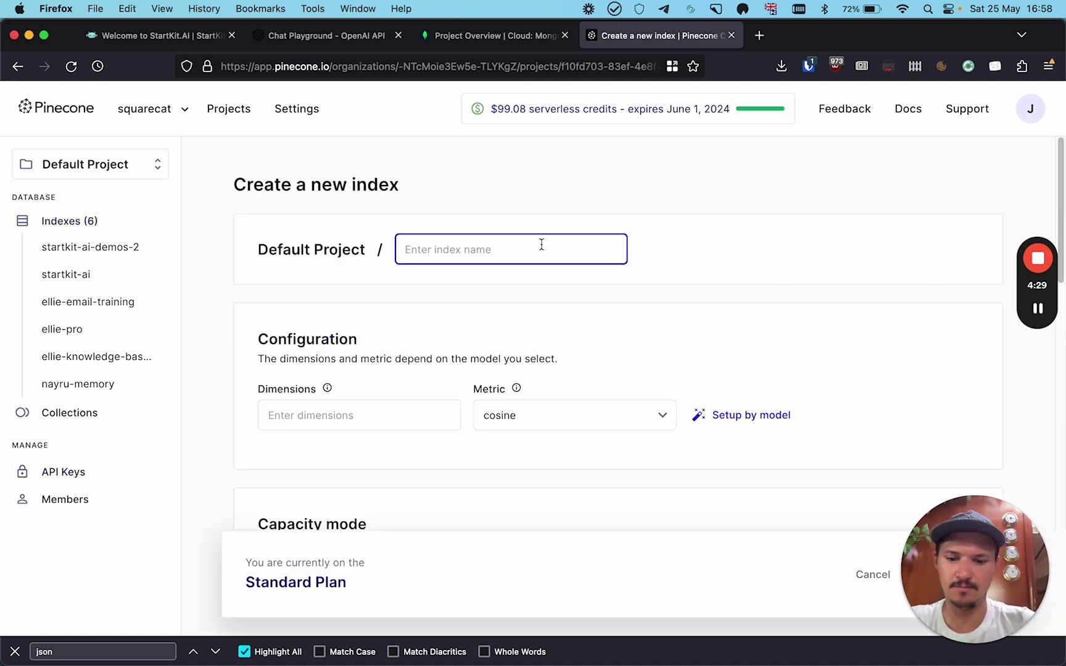
text(boat-buddy)
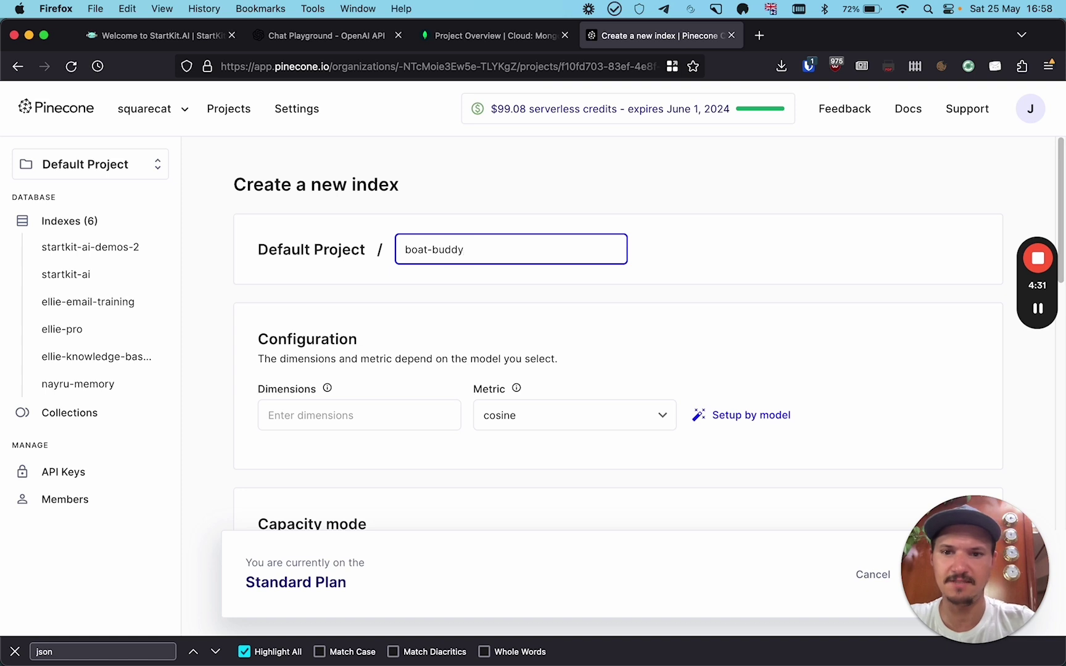
click(713, 416)
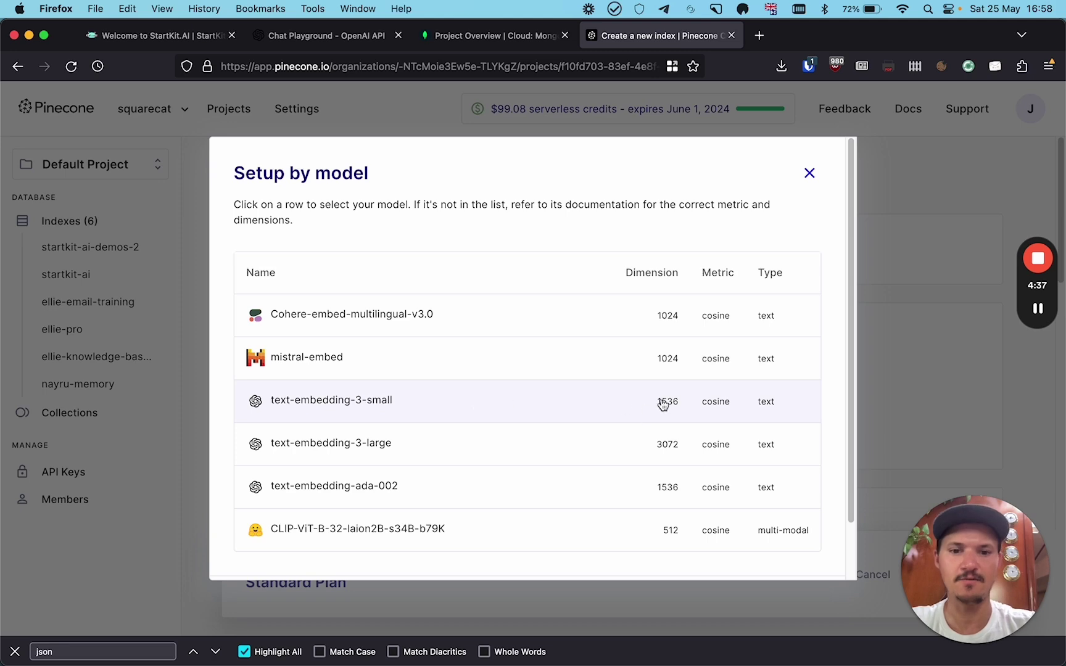
click(630, 409)
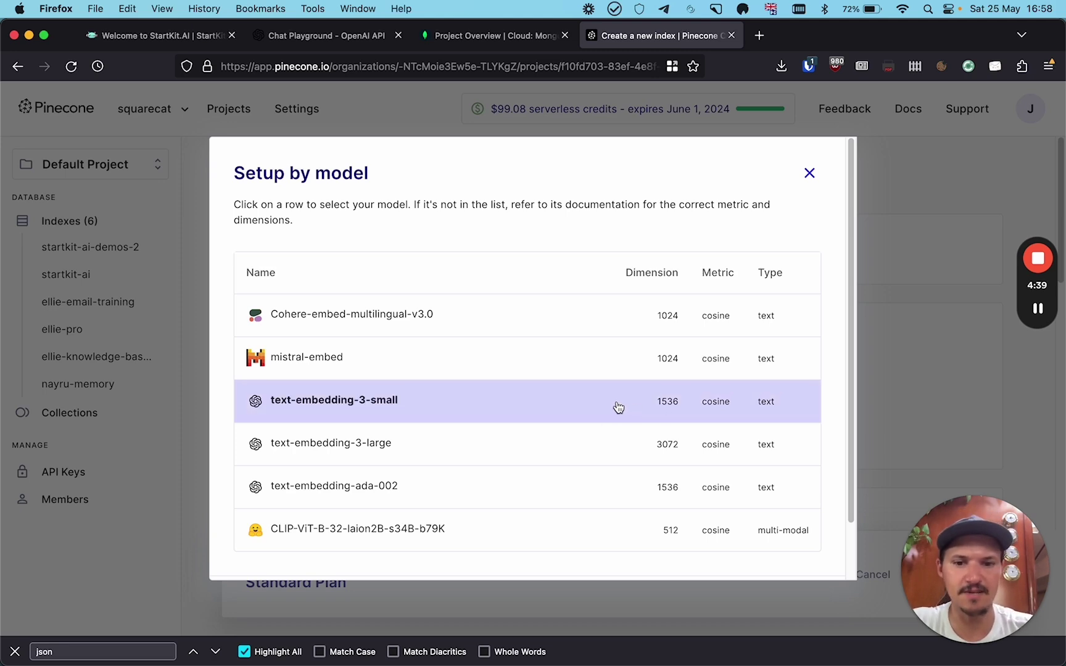
scroll(619, 408, down, 2)
click(756, 543)
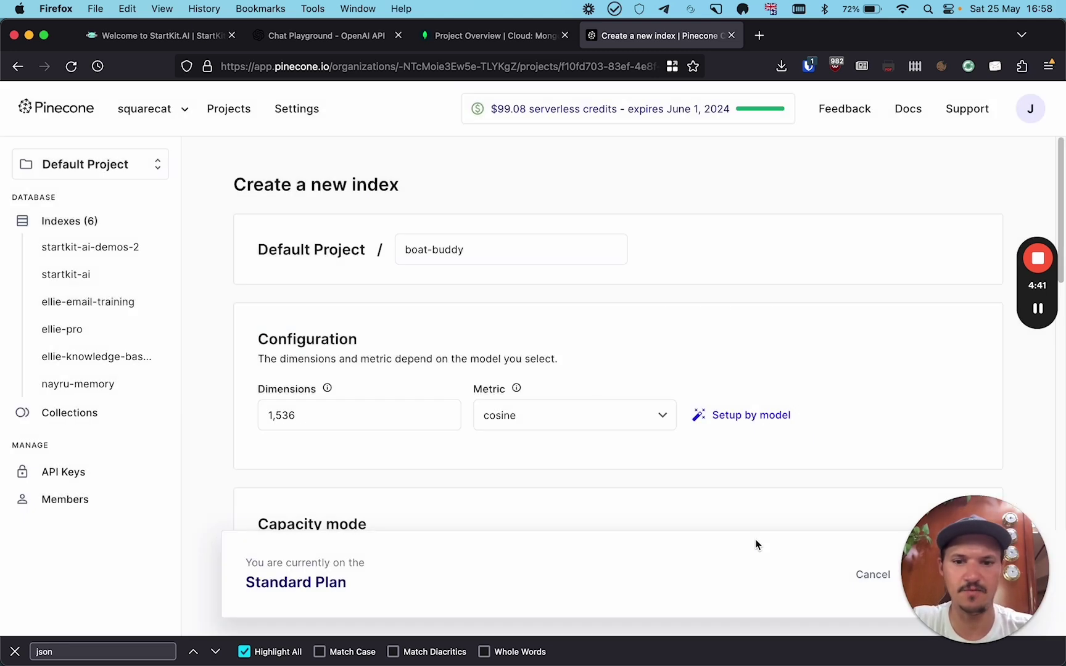
Create the boat-buddy index with Serverless capacity on AWS in the Virginia us-east-1 region.
scroll(749, 503, down, 4)
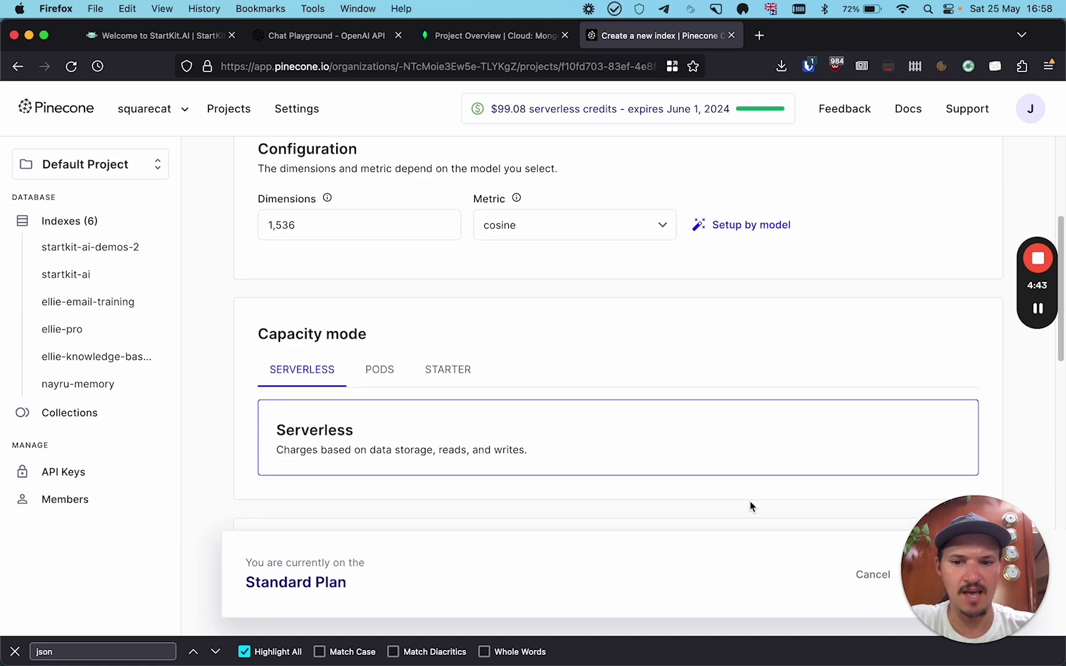
scroll(750, 501, down, 6)
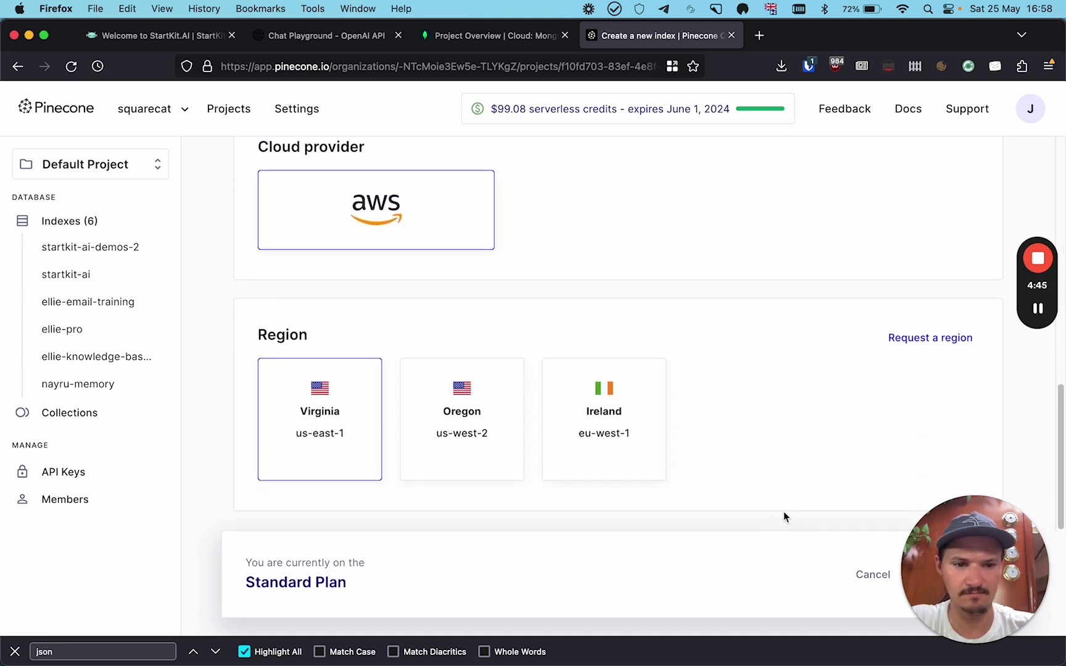
drag(955, 572, 892, 577)
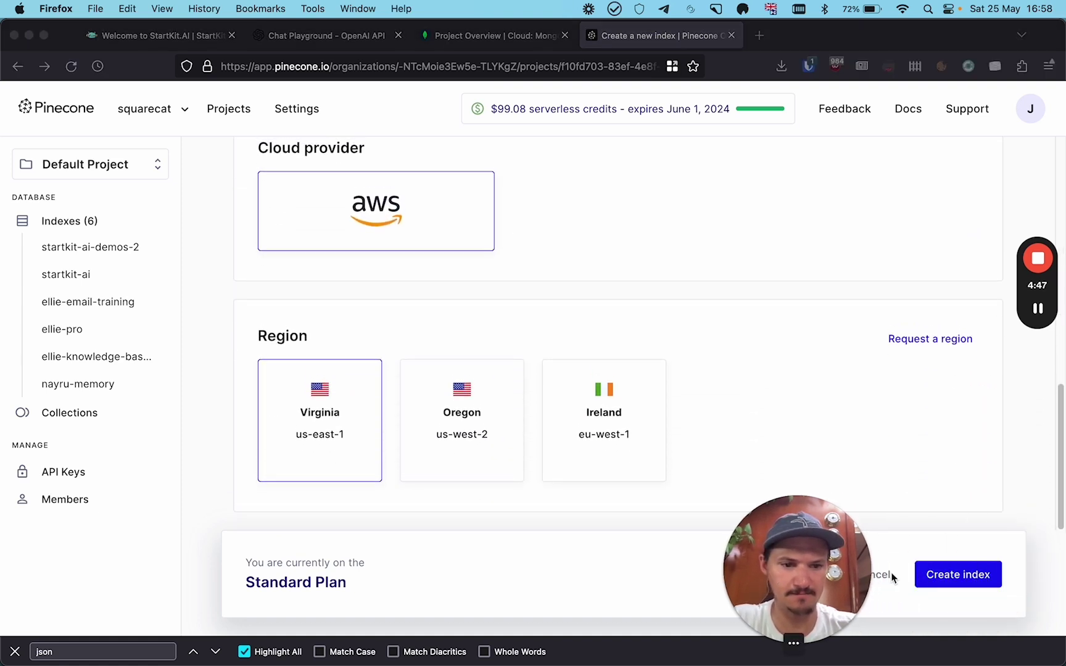
click(953, 575)
click(946, 584)
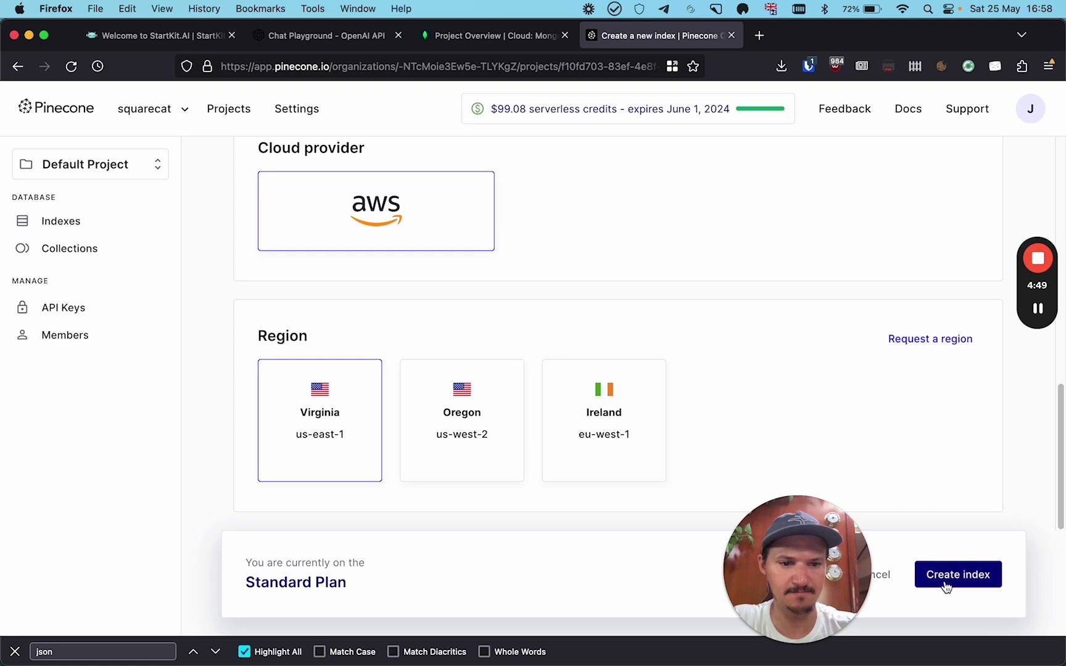
drag(824, 569, 989, 570)
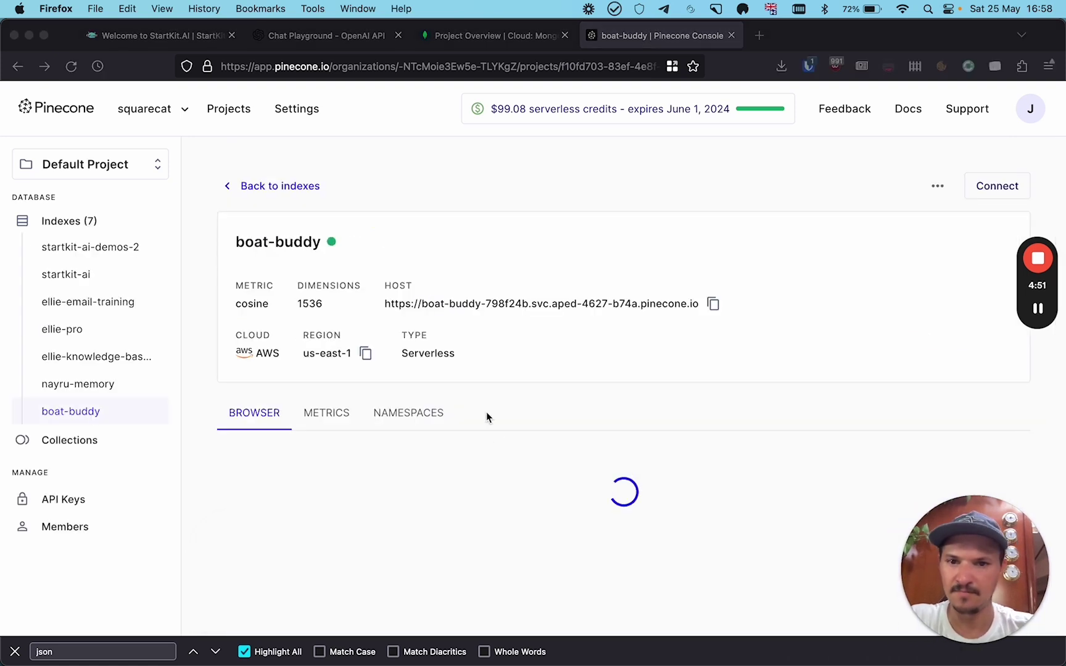
Copy the boat-buddy index's host URL and submit it at the Pinecone Index Host prompt in the iTerm2 wizard.
click(728, 307)
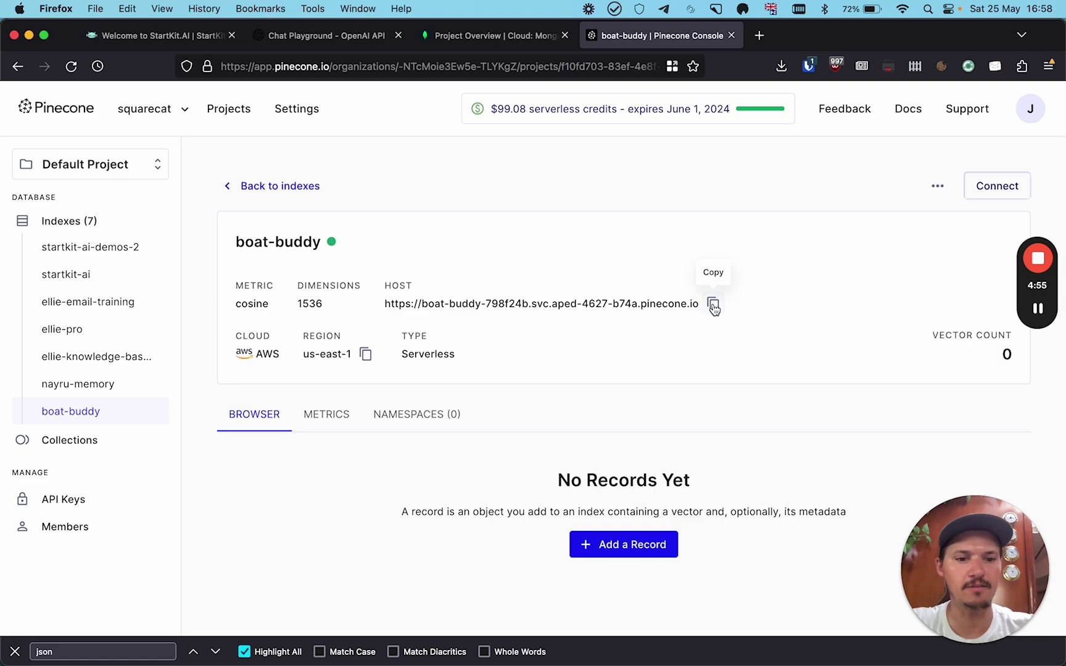
click(714, 307)
key(super+Tab)
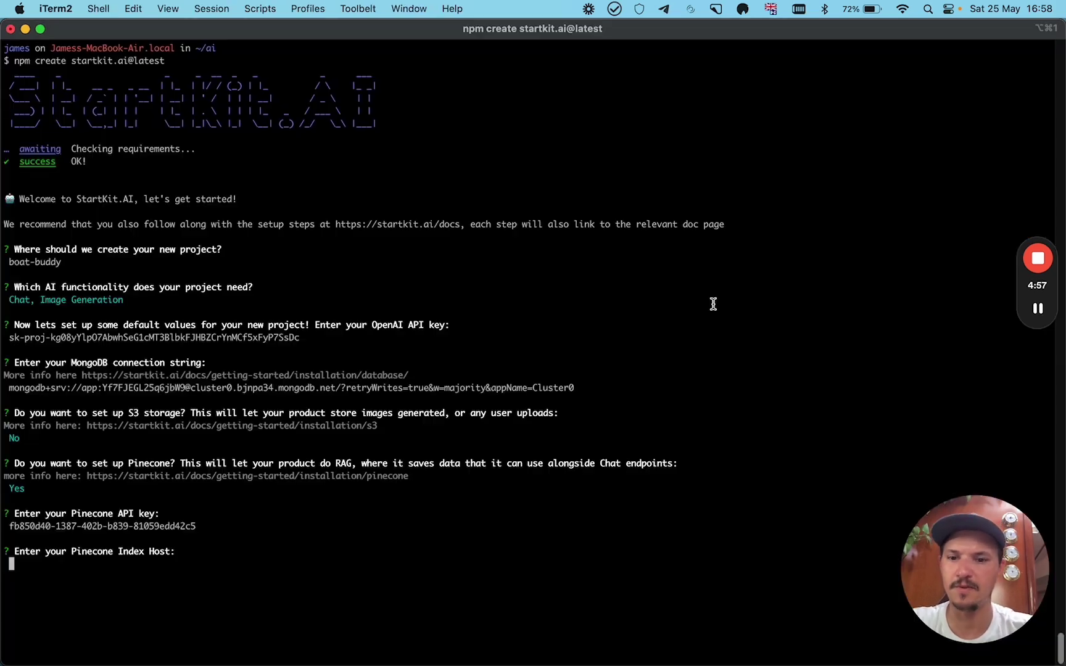
key(super+v)
key(Return)
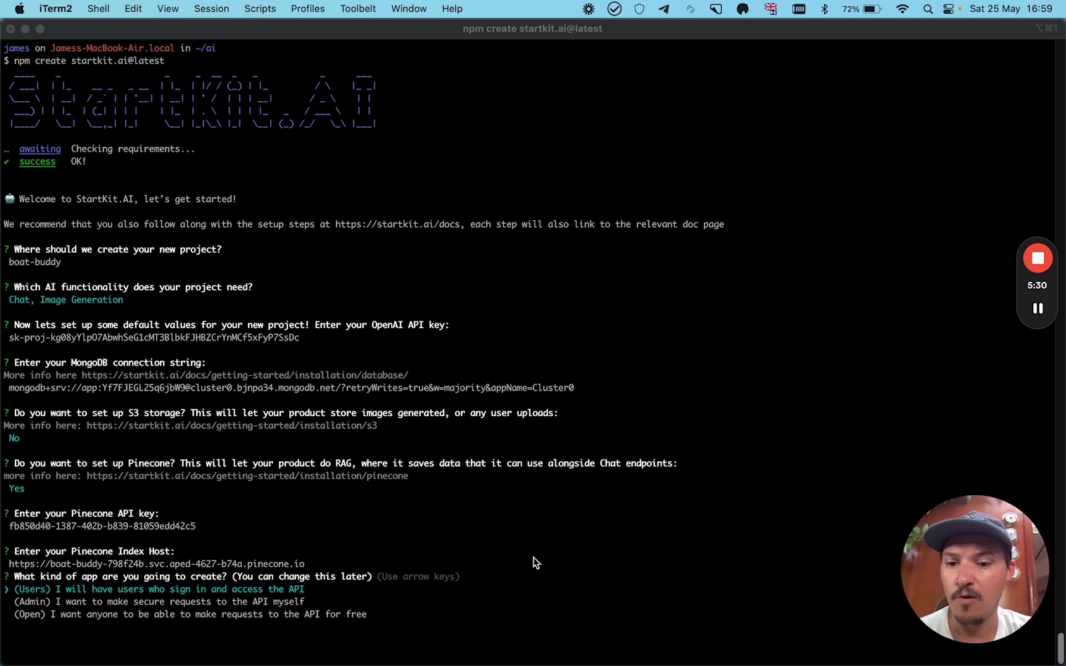
Choose the Open app type and answer OK to starting the server and opening the config page when setup completes.
click(534, 558)
key(Down)
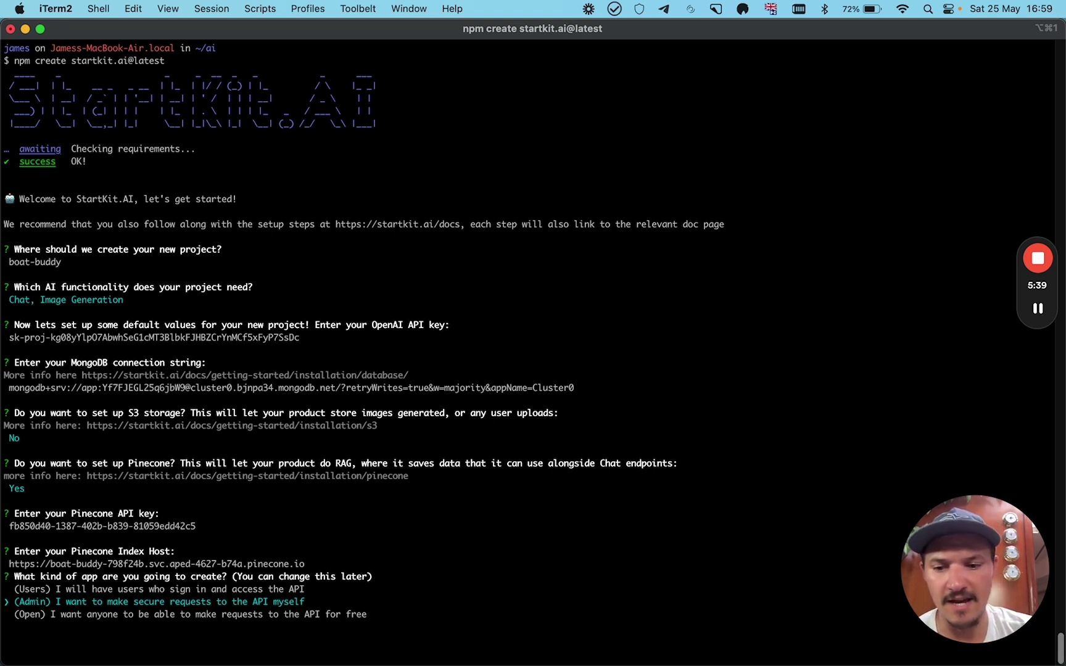
key(Down)
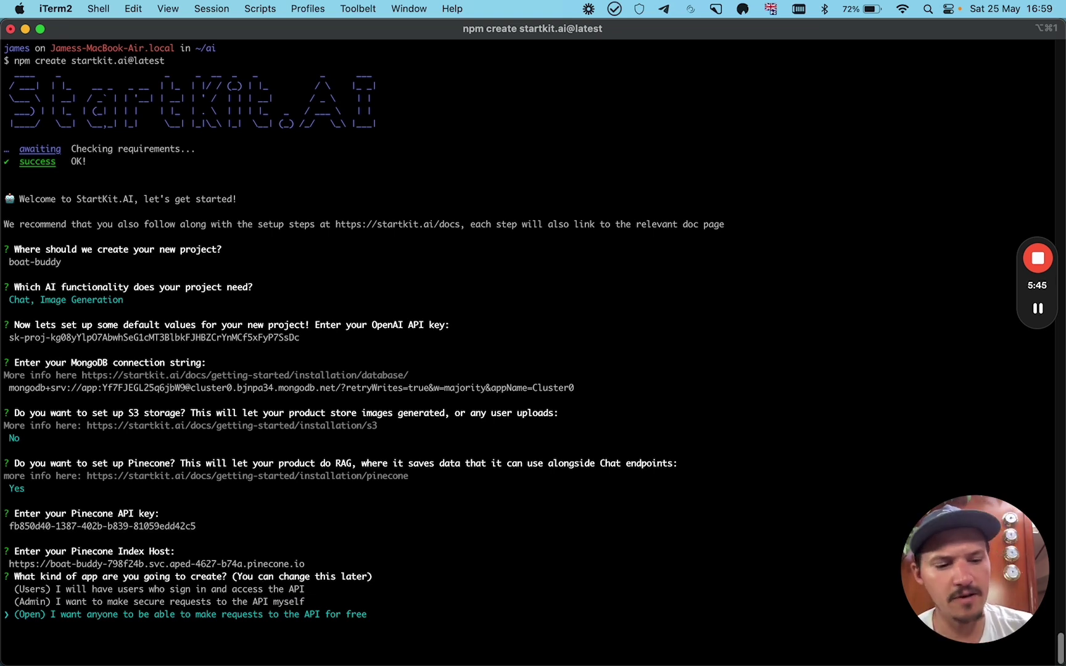
key(Return)
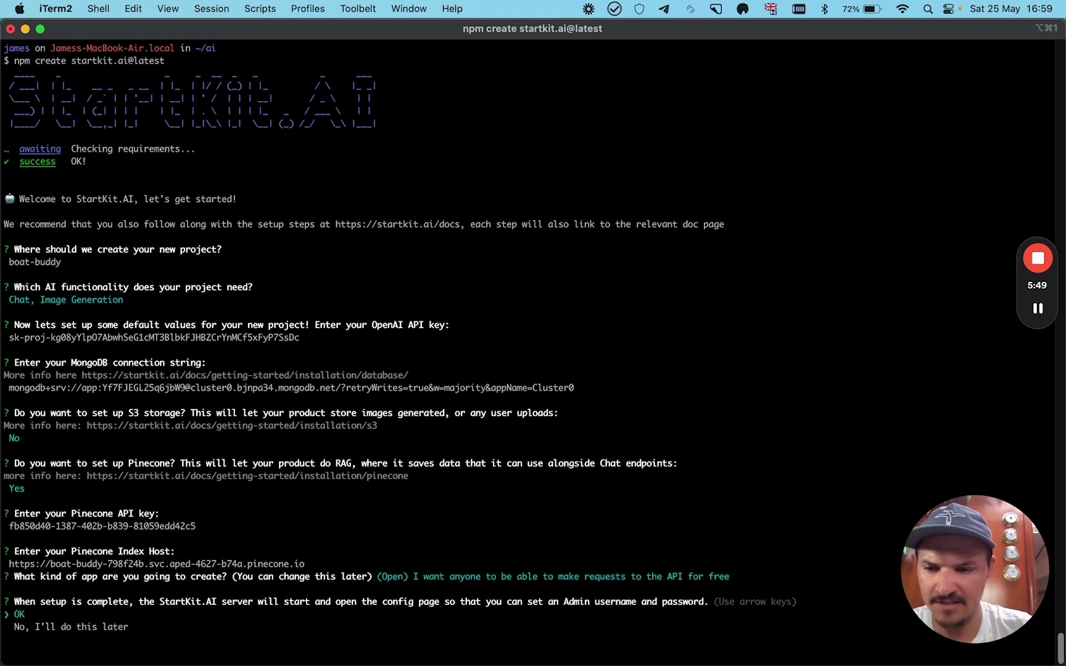
key(Return)
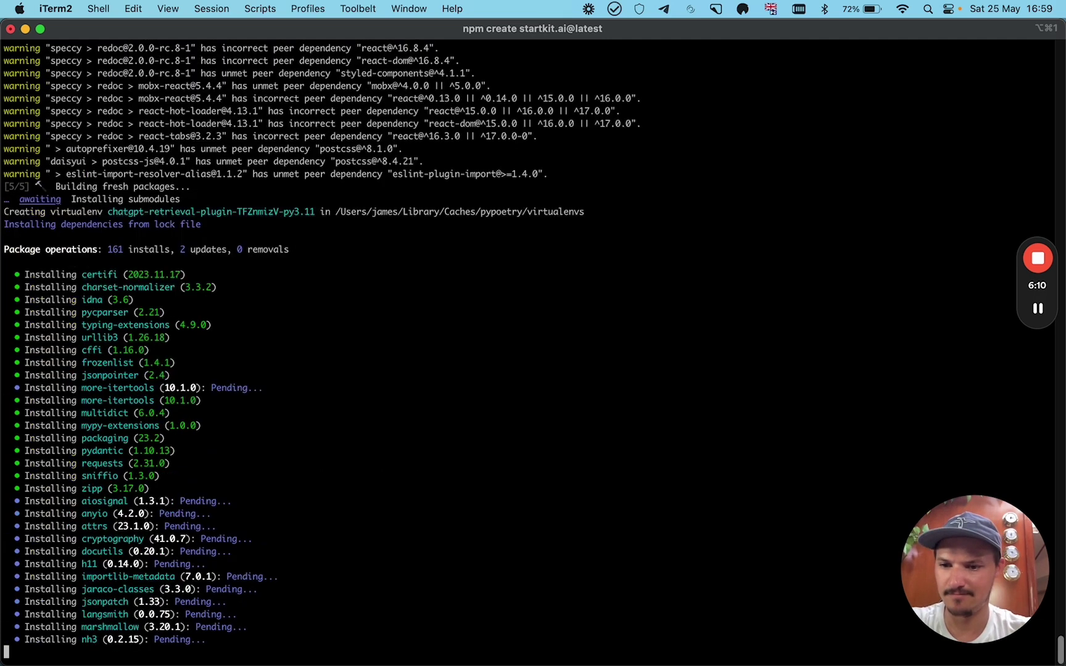
Switch to VS Code, open the ai folder from the home directory, and expand the boat-buddy project in the file explorer.
key(super+Tab)
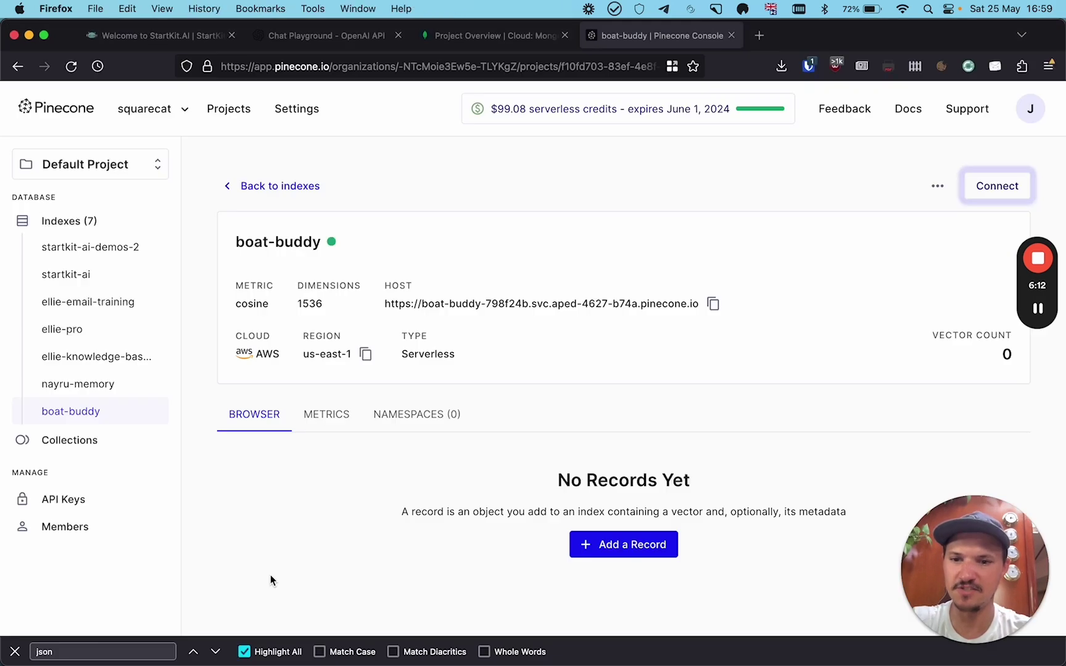
key(super+Tab)
key(super+Tab)
key(super+Tab)
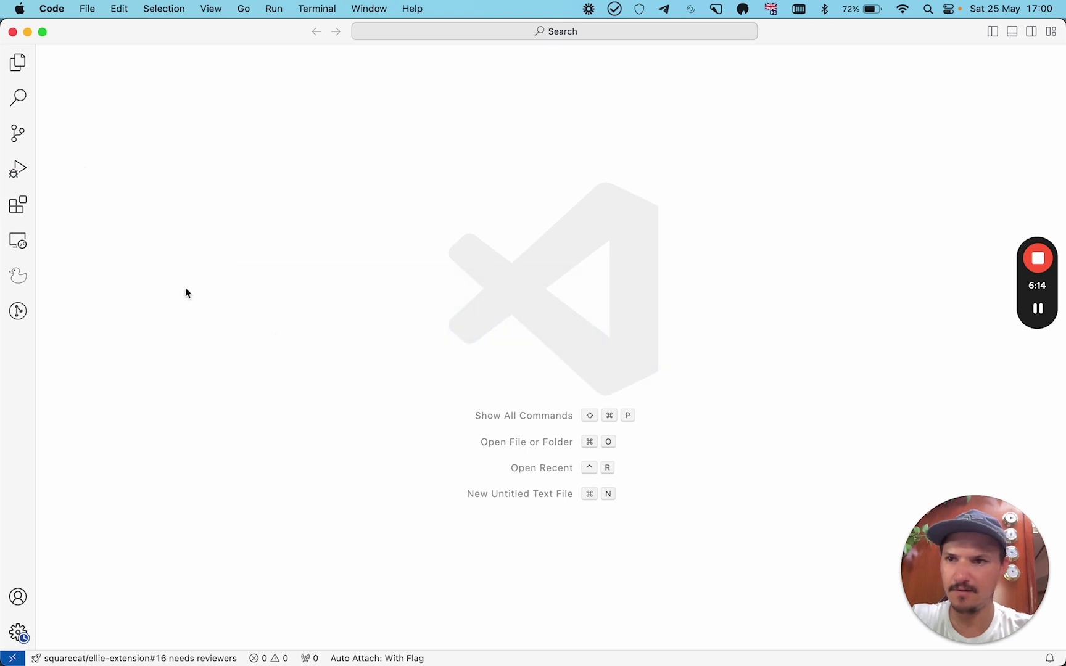
click(18, 62)
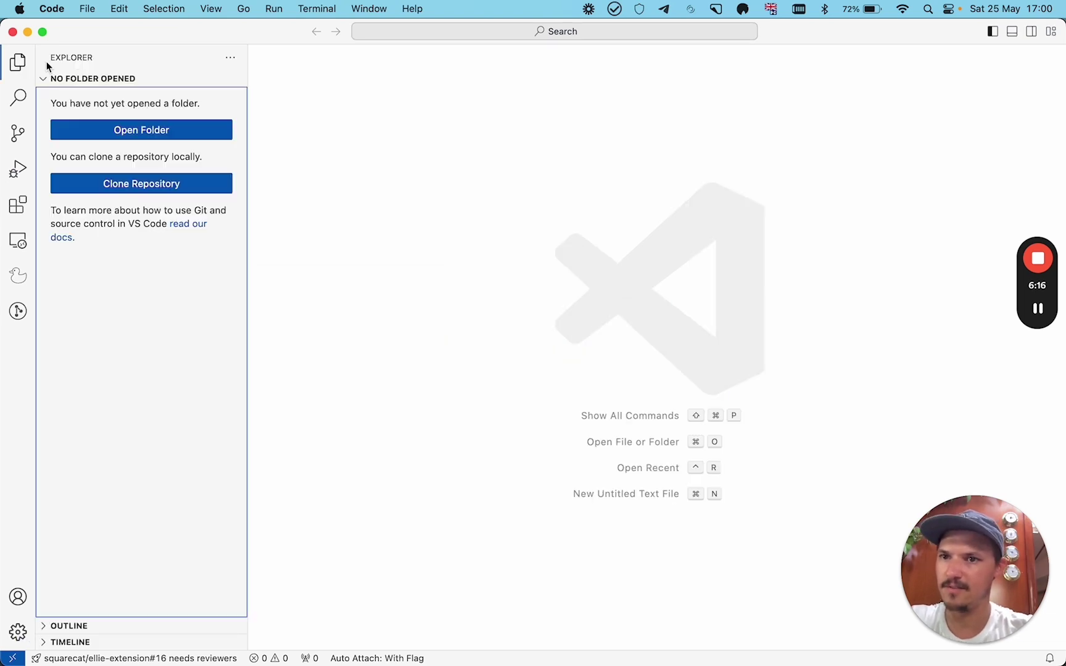
click(87, 9)
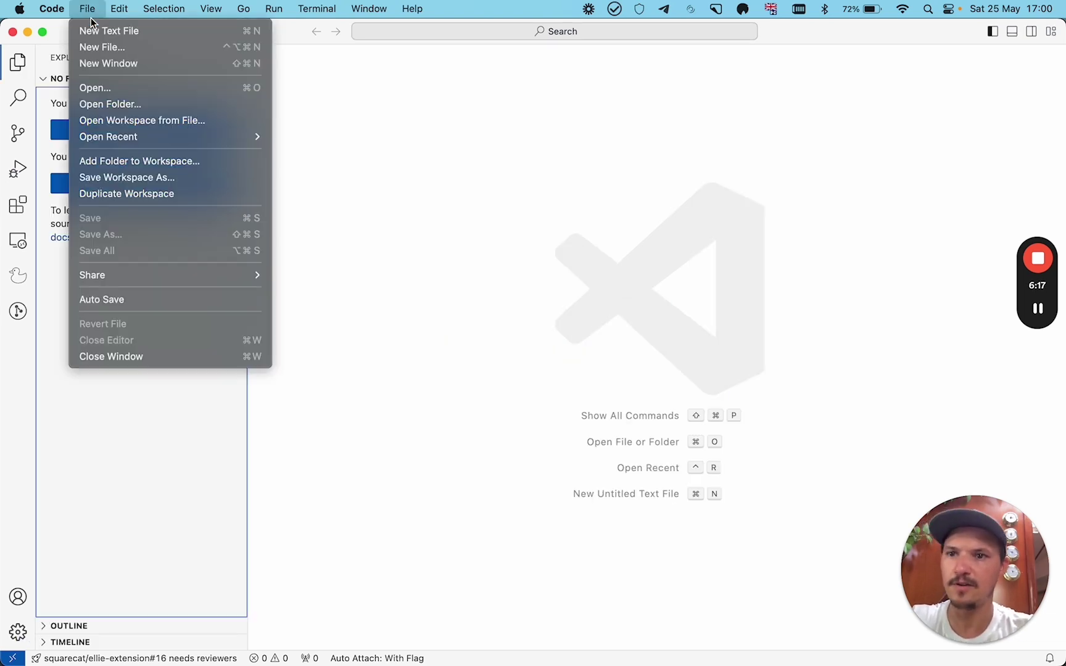
click(116, 105)
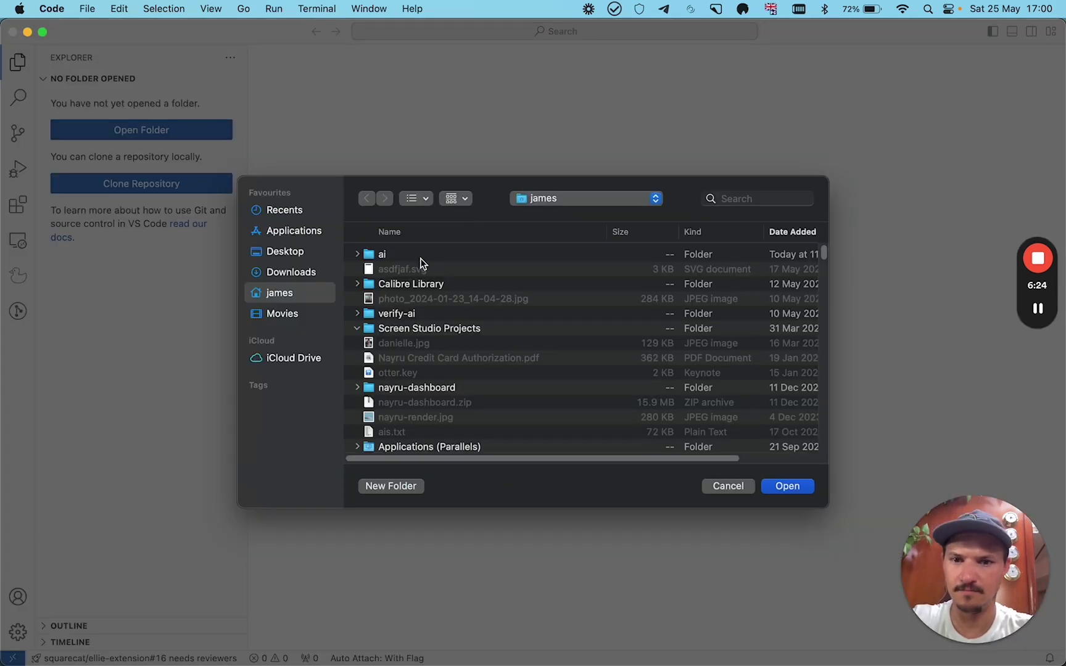
click(405, 253)
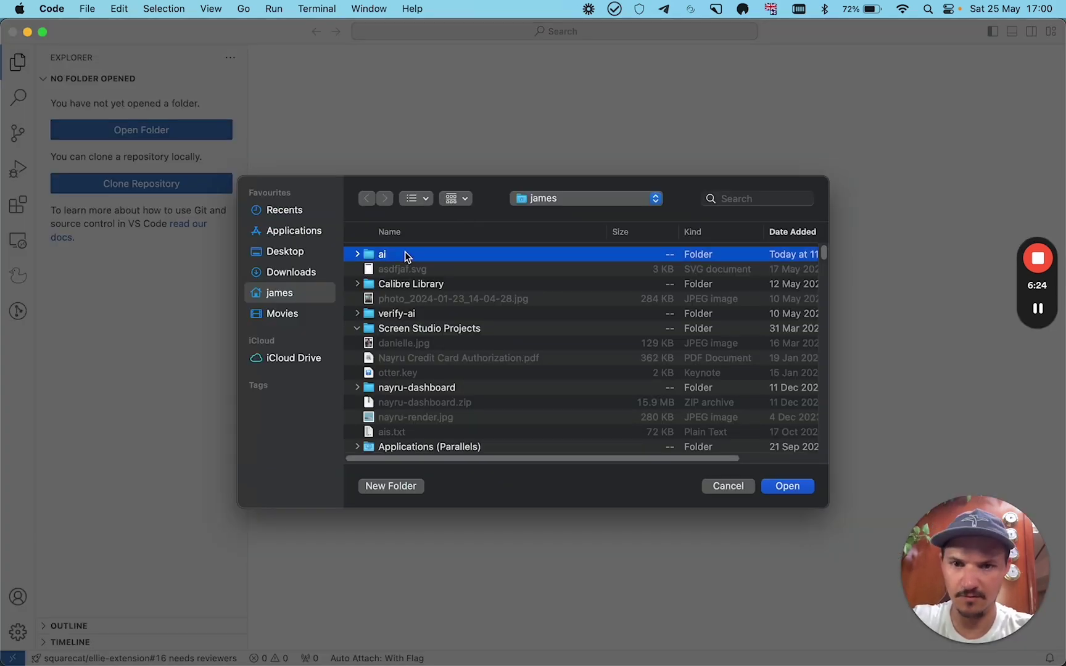
click(779, 487)
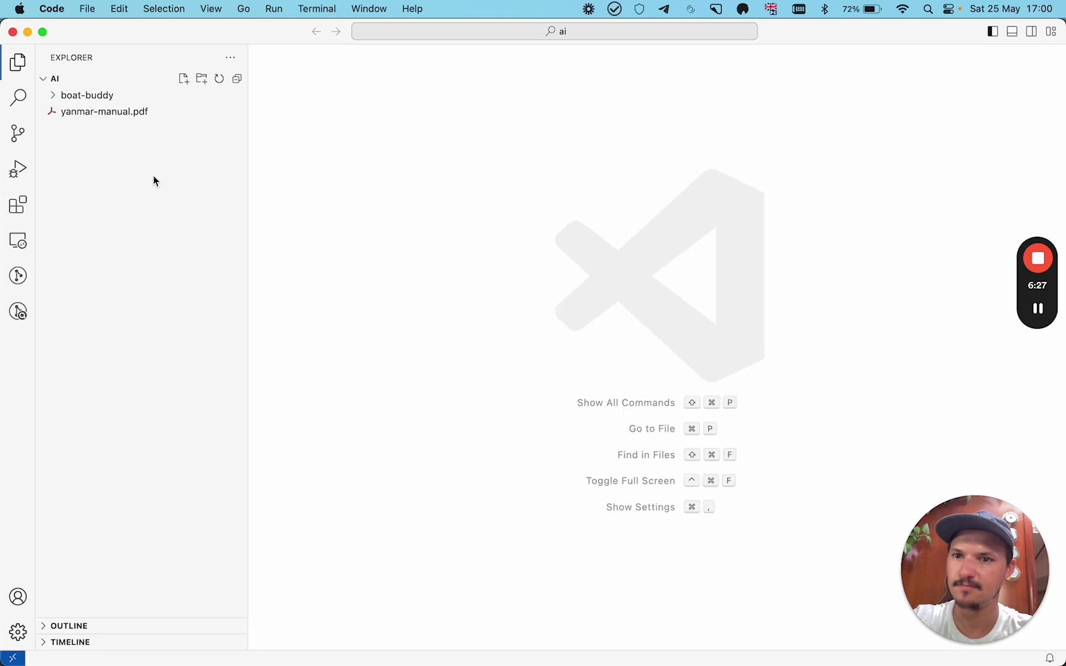
click(77, 98)
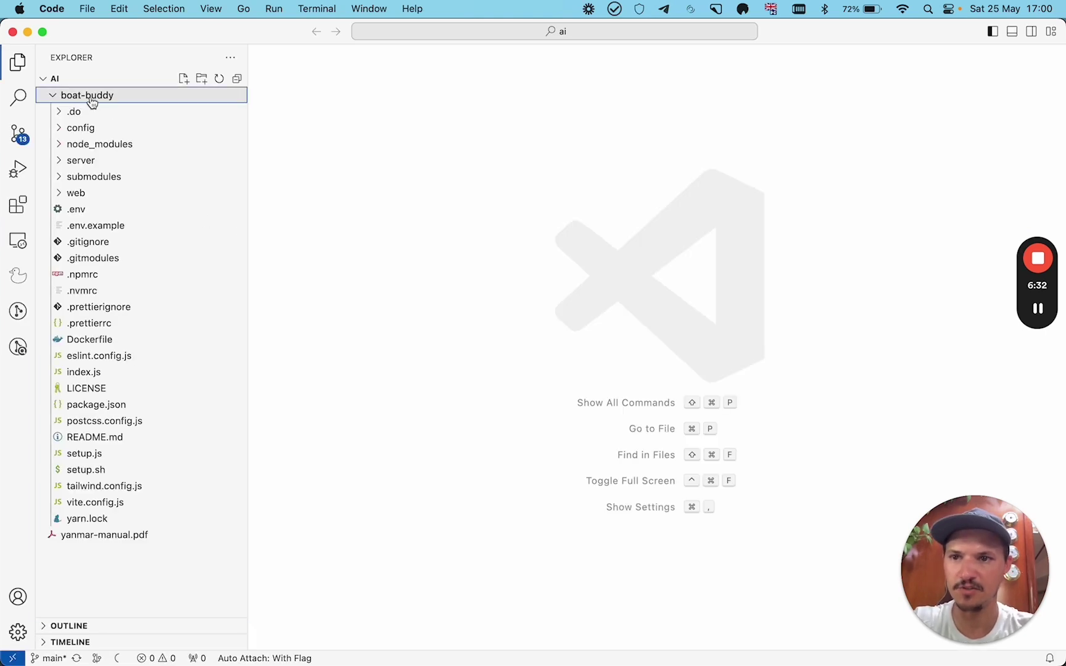
Switch to Firefox and create the StartKit.AI admin user by submitting the admin email and a new admin password.
key(super+Tab)
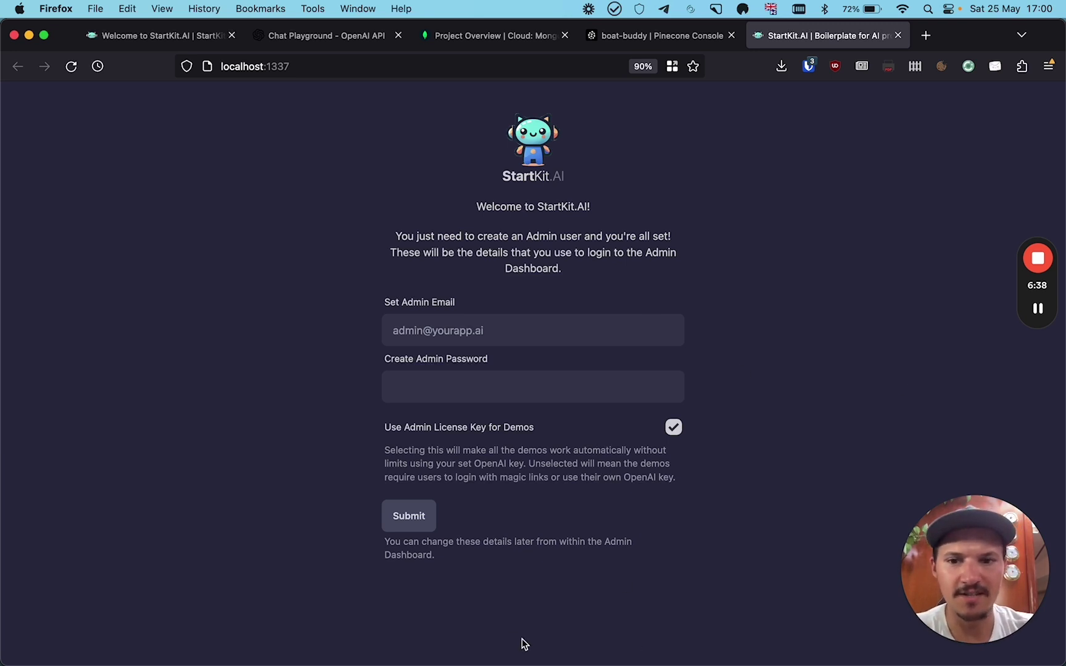
click(472, 331)
text(admin@)
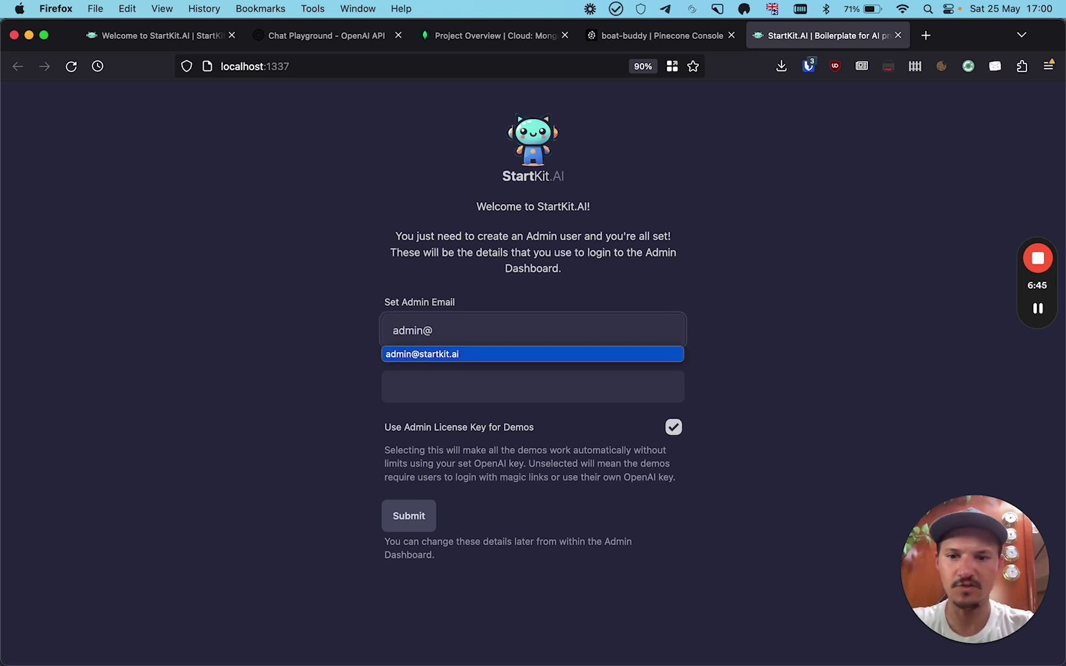
key(Return)
click(476, 391)
text(••••••••••)
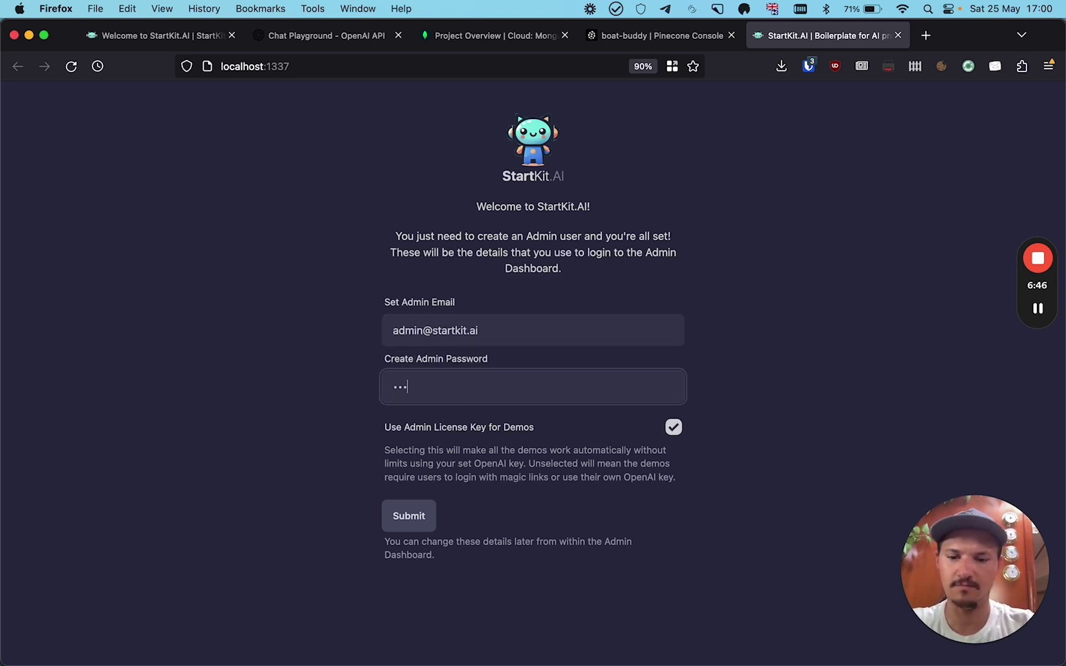
click(409, 525)
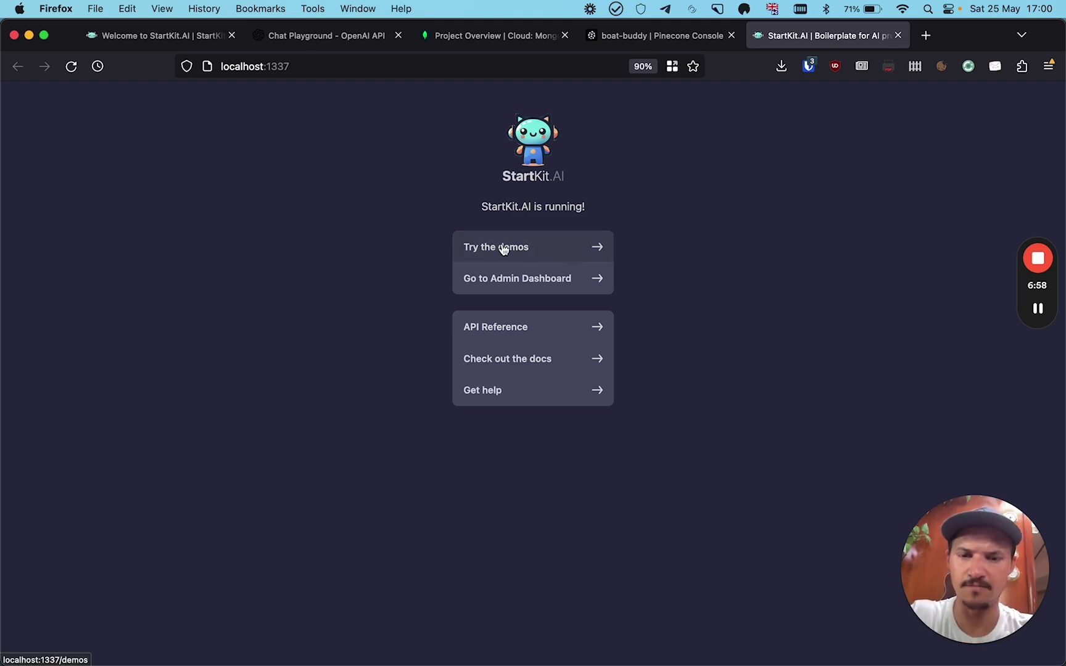
Open the ChatGPT Clone demo from the StartKit.AI demos and send the message "Hello".
click(475, 247)
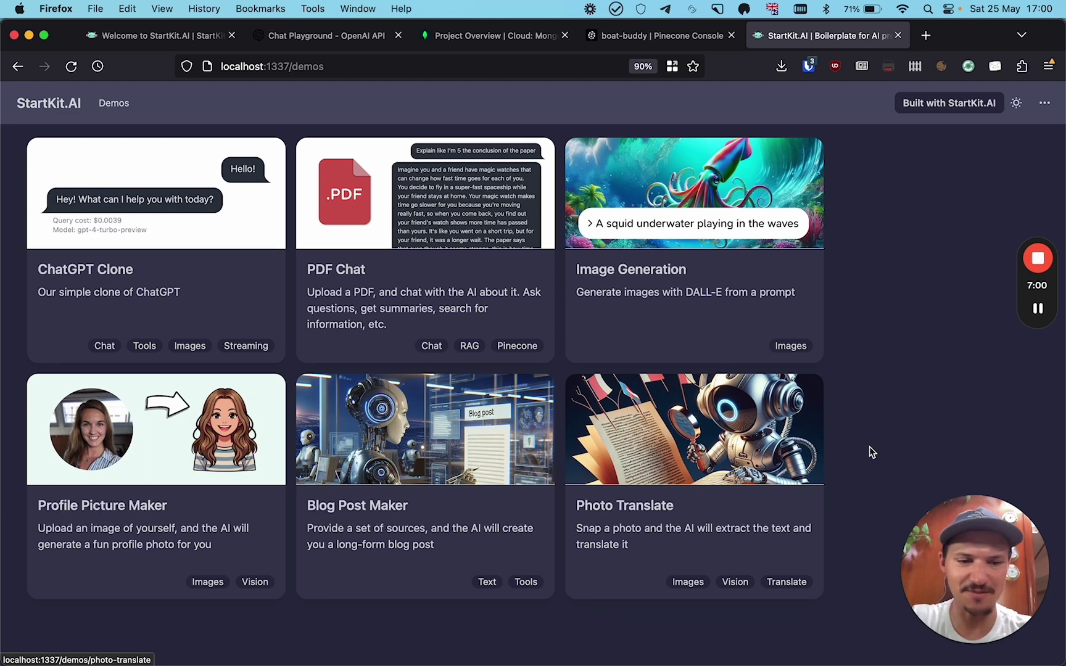
click(176, 212)
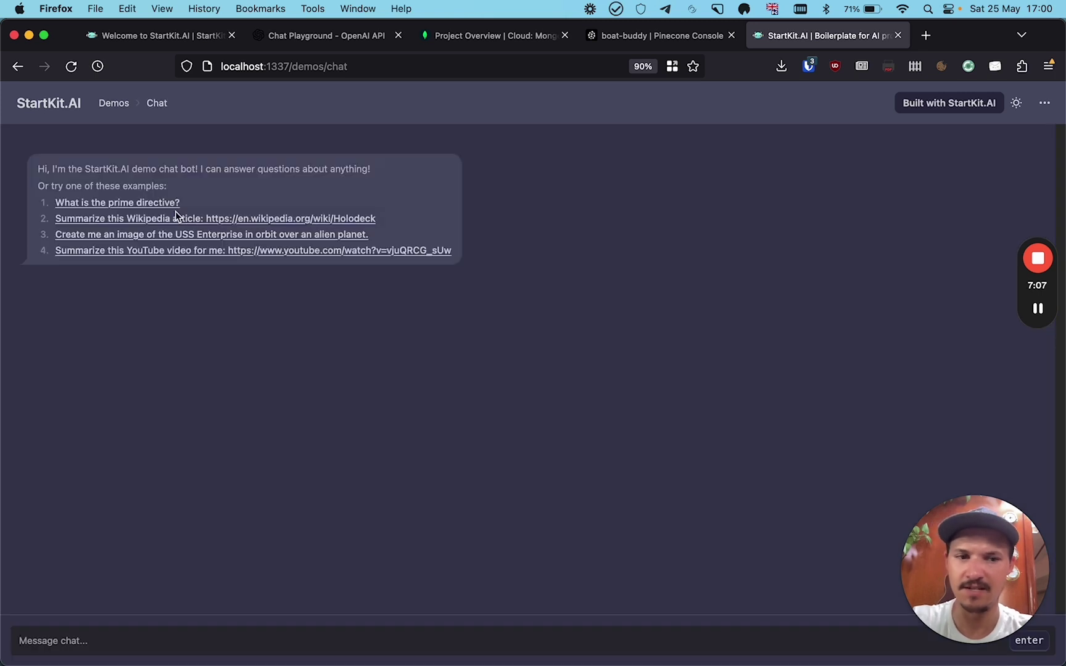
click(288, 641)
text(Hello)
key(Return)
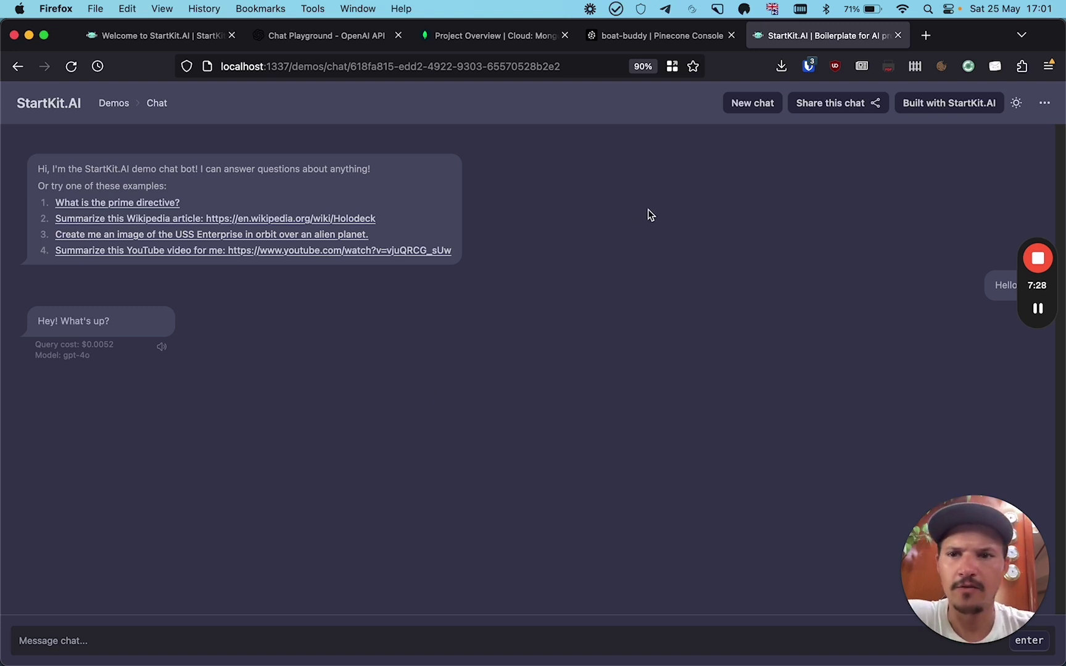
Return to the localhost:1337 start page and go to the Admin Dashboard.
click(295, 69)
key(shift+End)
key(BackSpace)
key(Return)
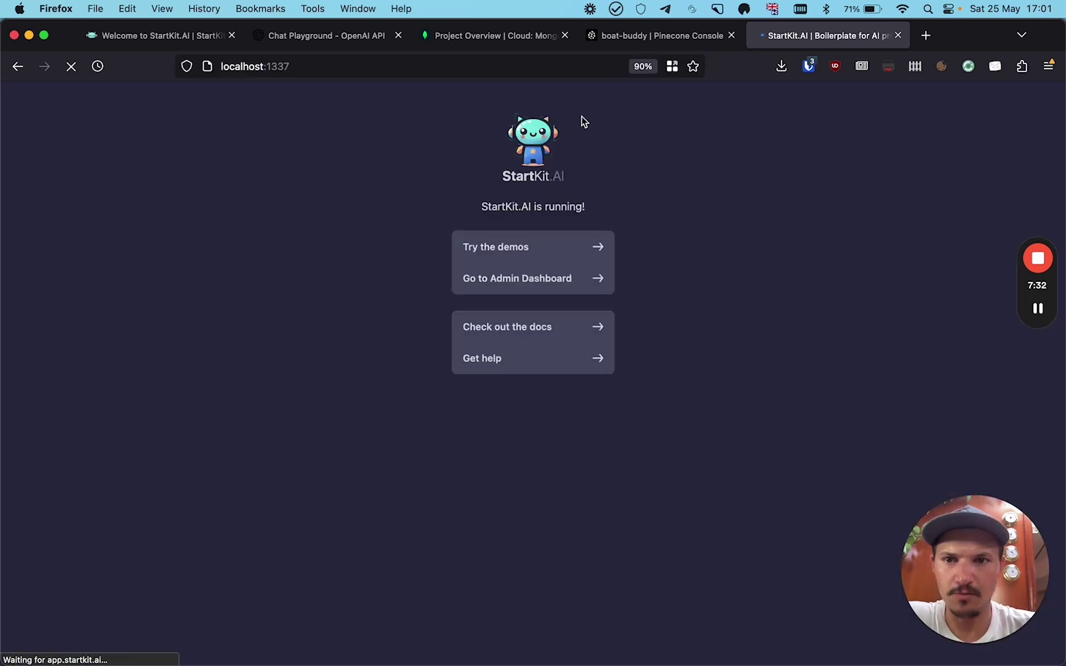
click(519, 287)
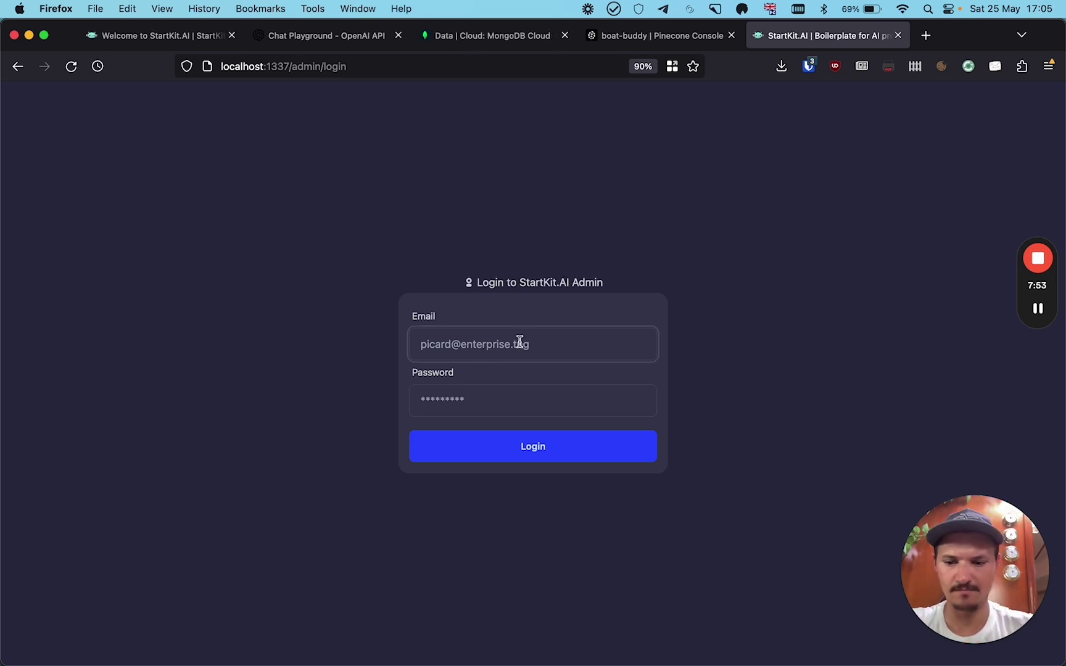
Log in to StartKit.AI Admin with the admin email and account password.
click(519, 340)
text(admin@)
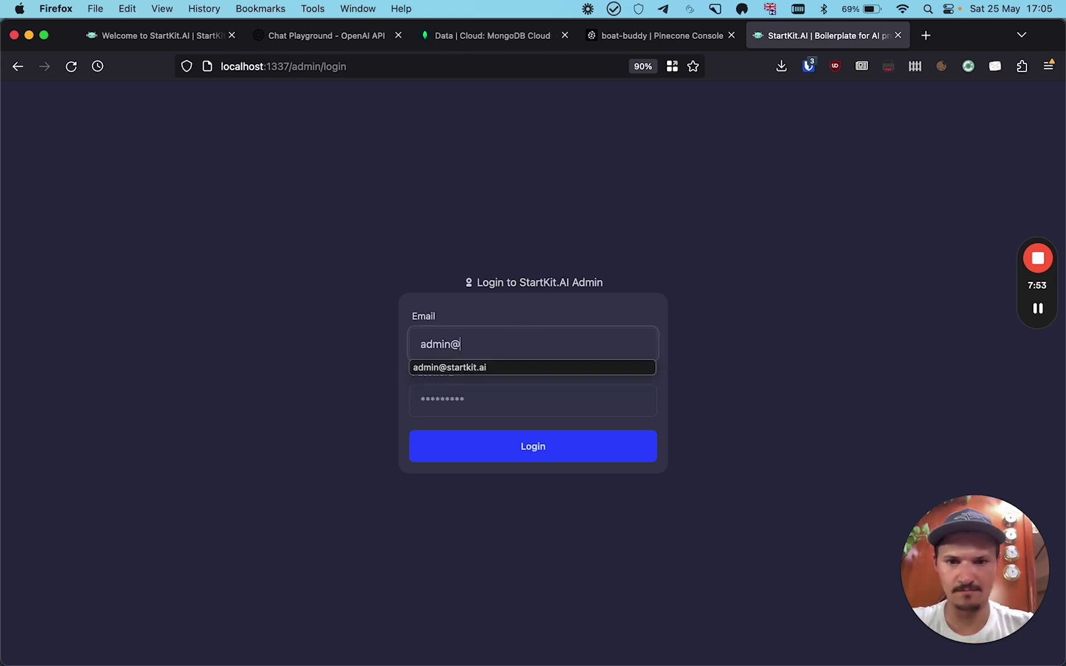
key(Down)
key(Tab)
text(•••)
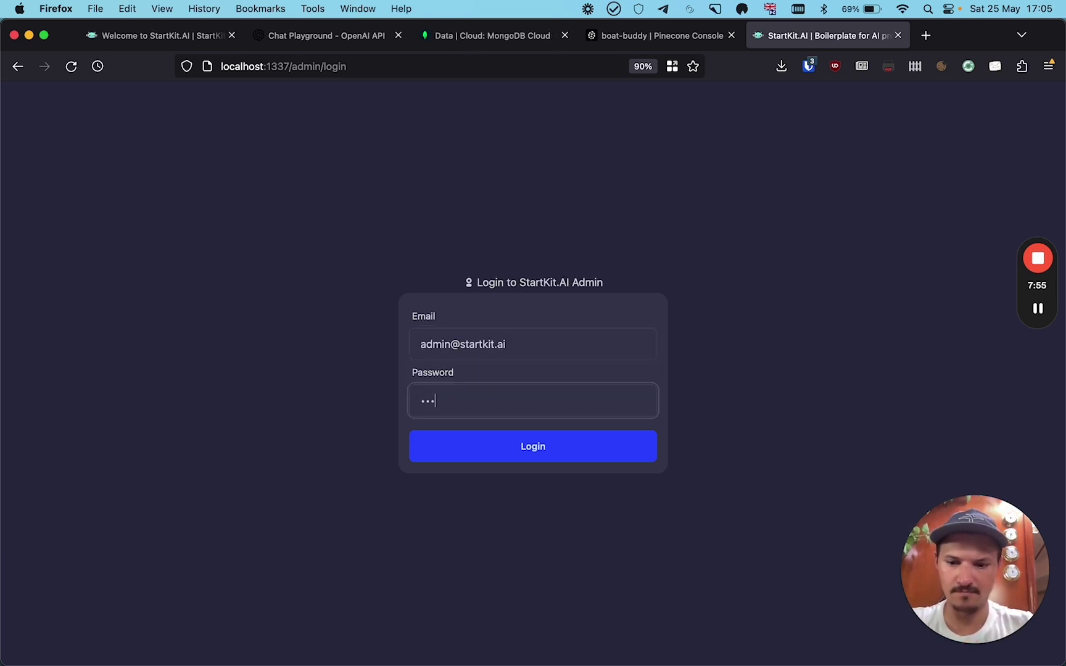
click(541, 446)
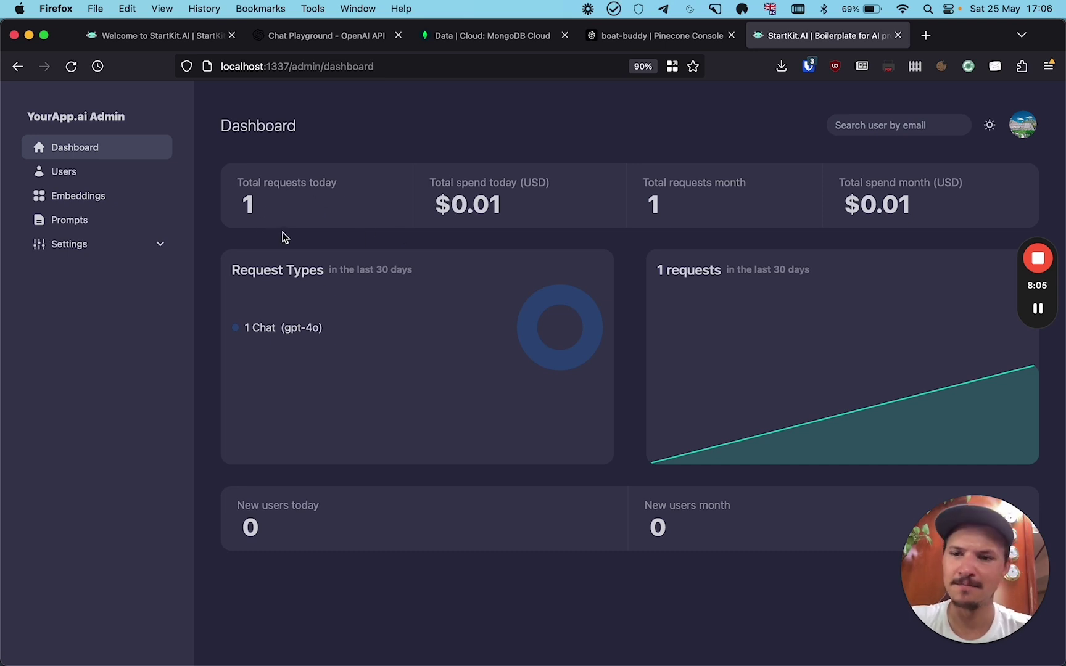
Go to Embeddings in the admin area and choose yanmar-manual.pdf from the ai folder as the document to embed.
click(78, 197)
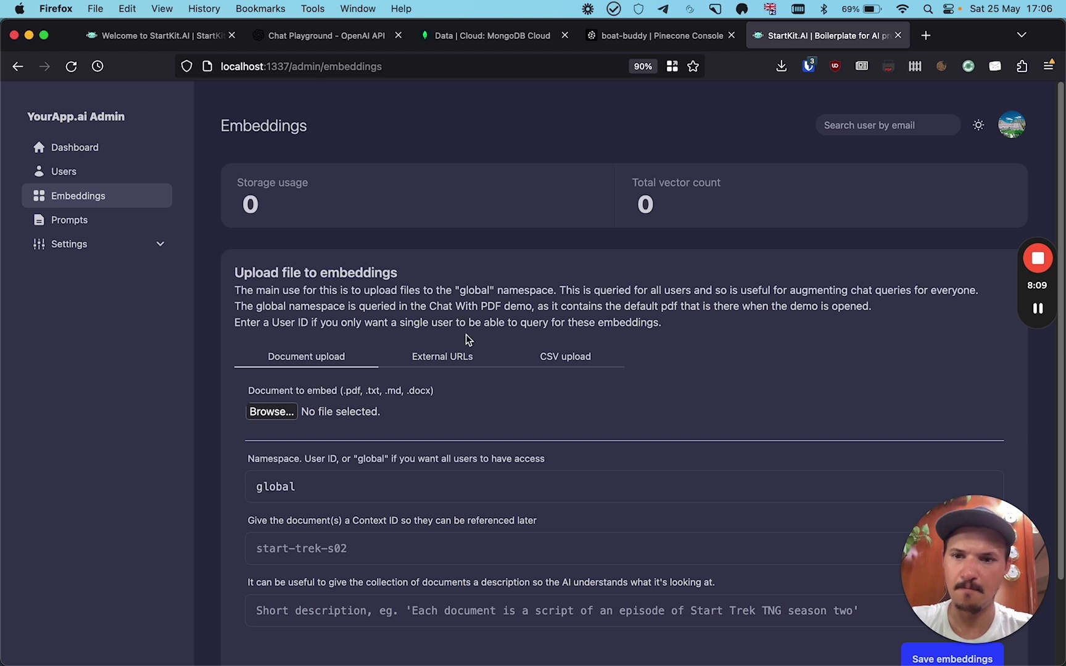
scroll(468, 340, down, 2)
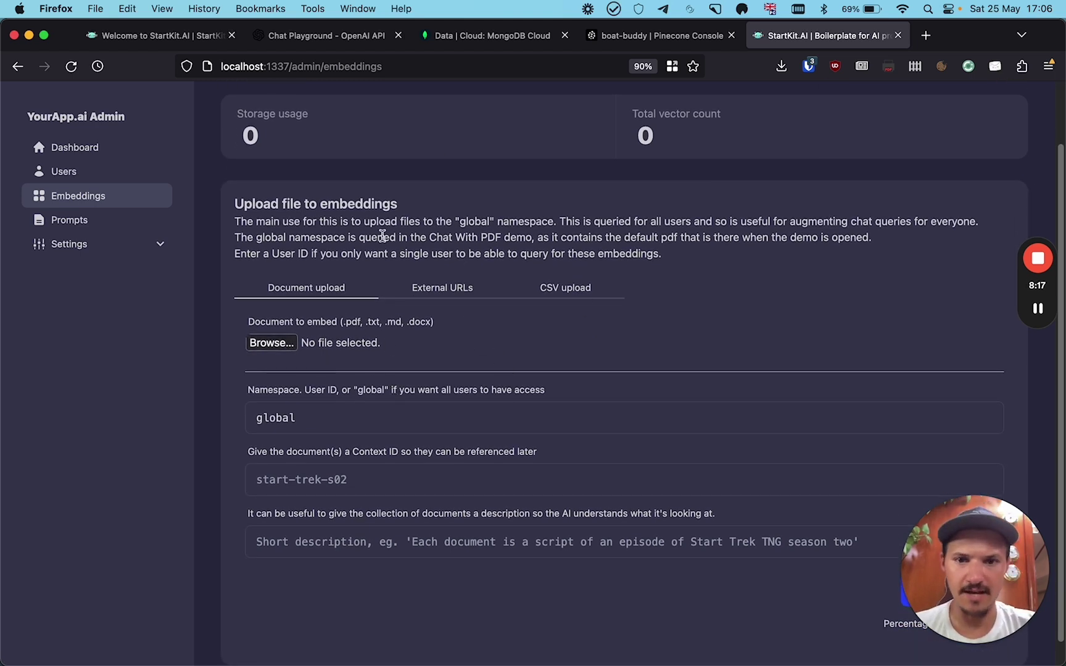
click(267, 345)
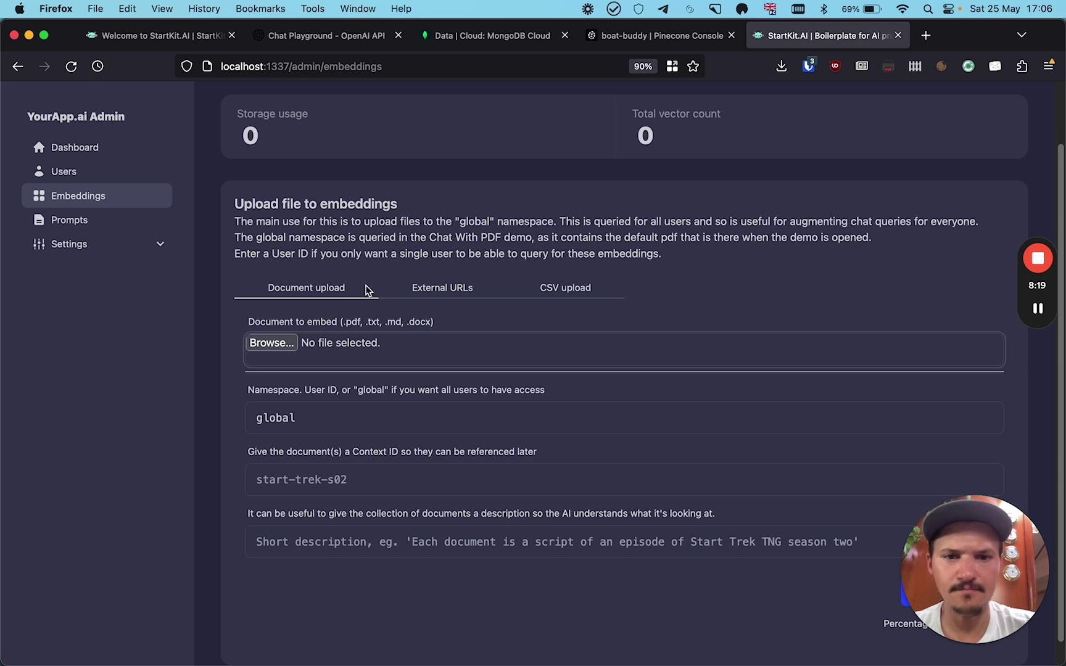
scroll(448, 331, down, 10)
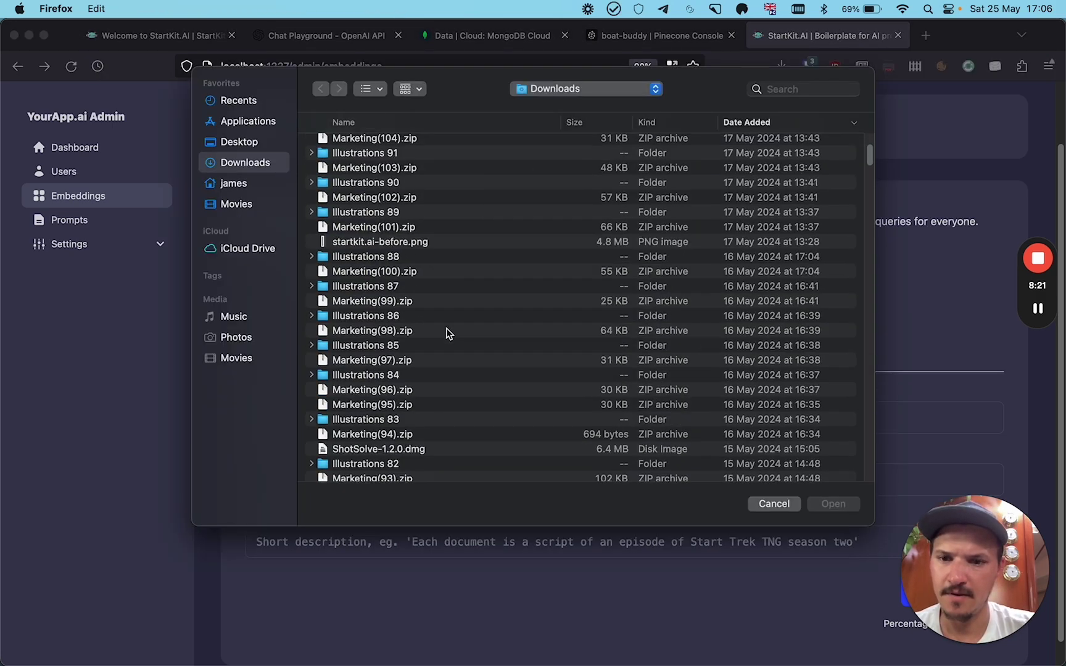
click(247, 185)
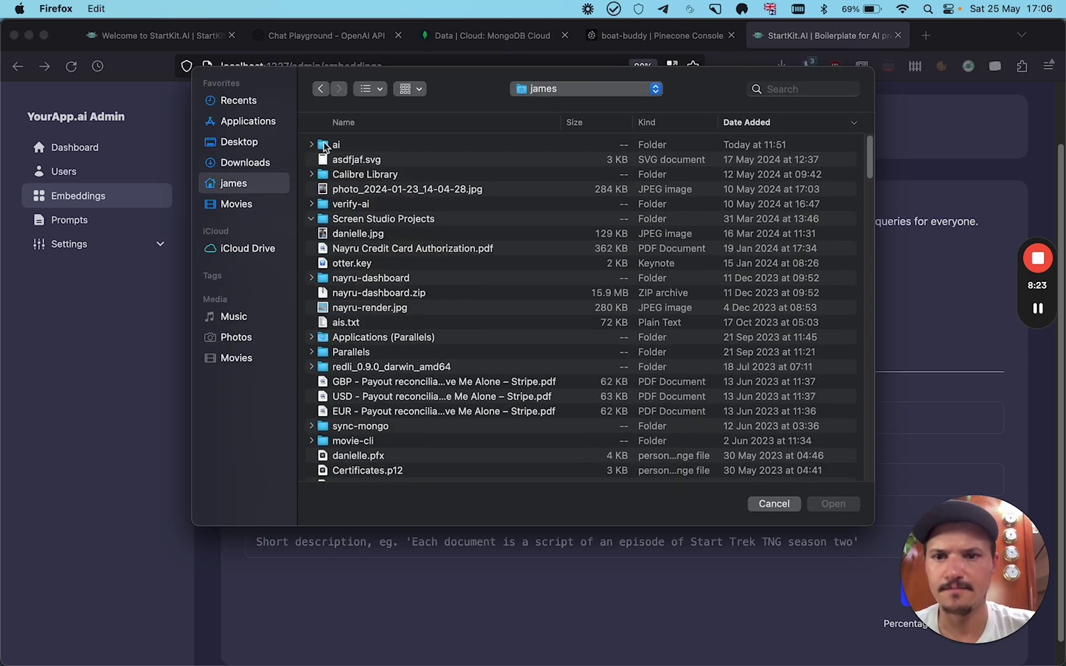
click(314, 146)
click(311, 144)
click(353, 175)
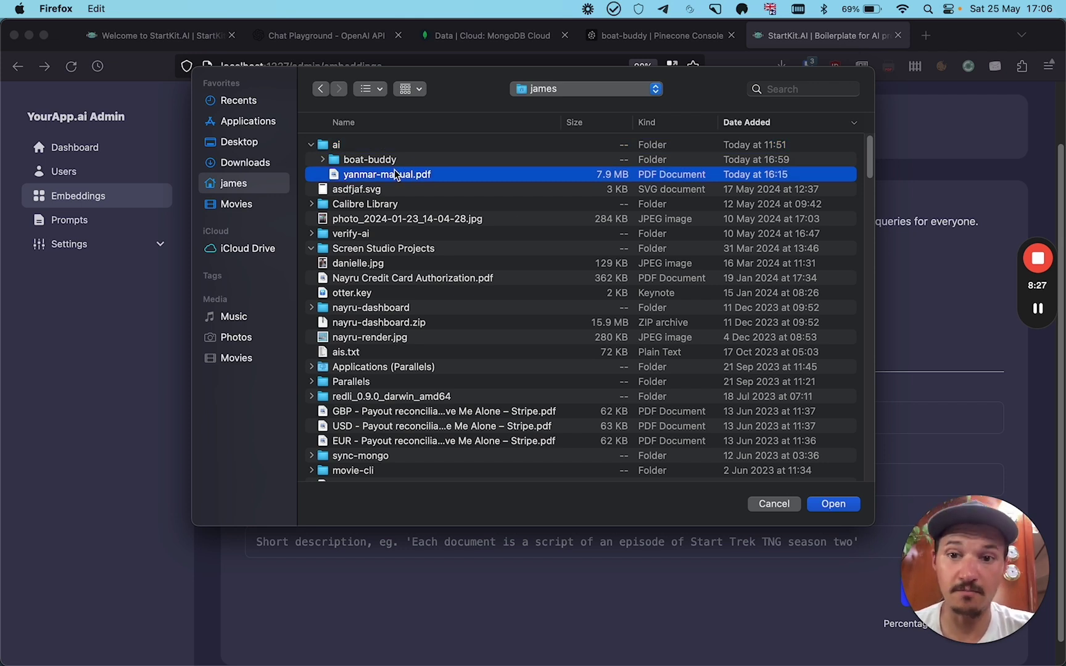
click(832, 503)
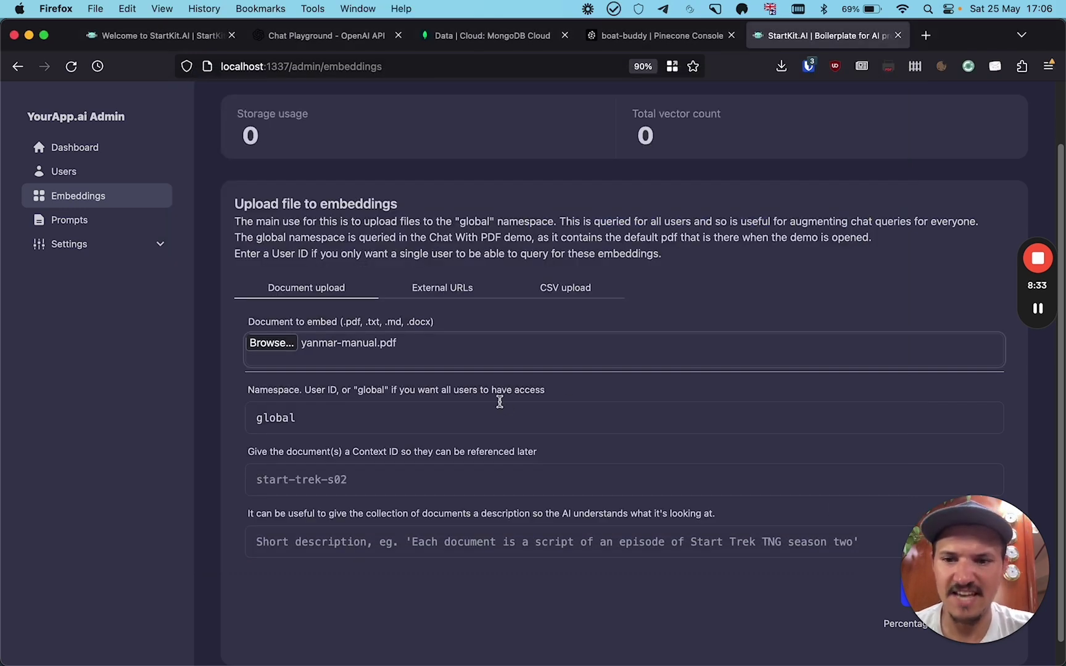
Set the document's Context ID to engine and its description to "The engine manual for the boat".
scroll(500, 401, down, 1)
click(405, 450)
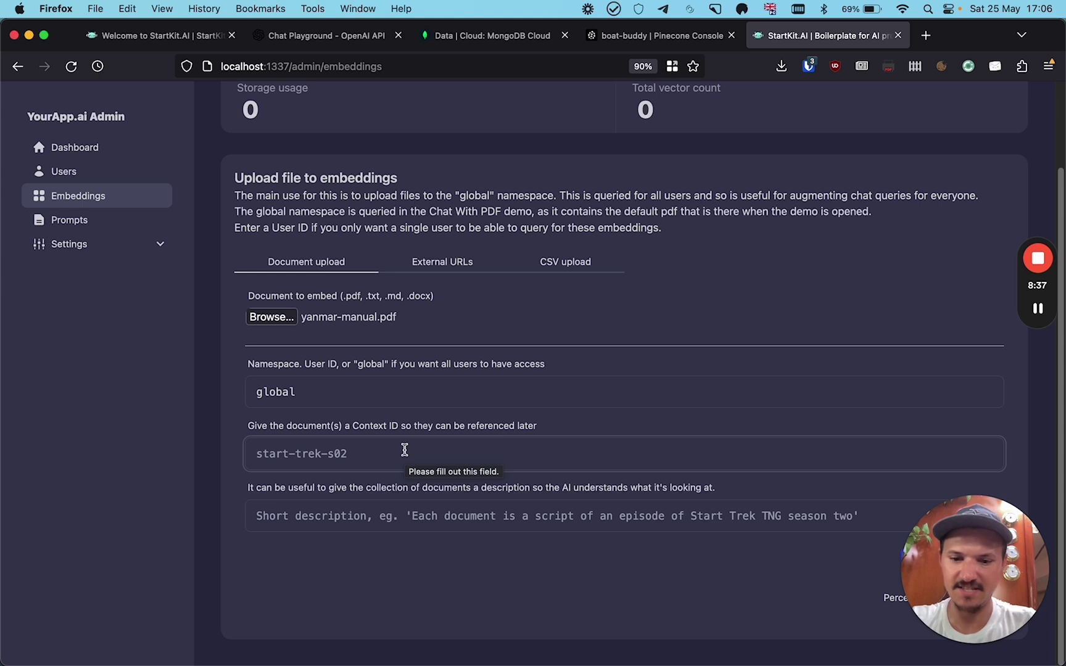
text(engine)
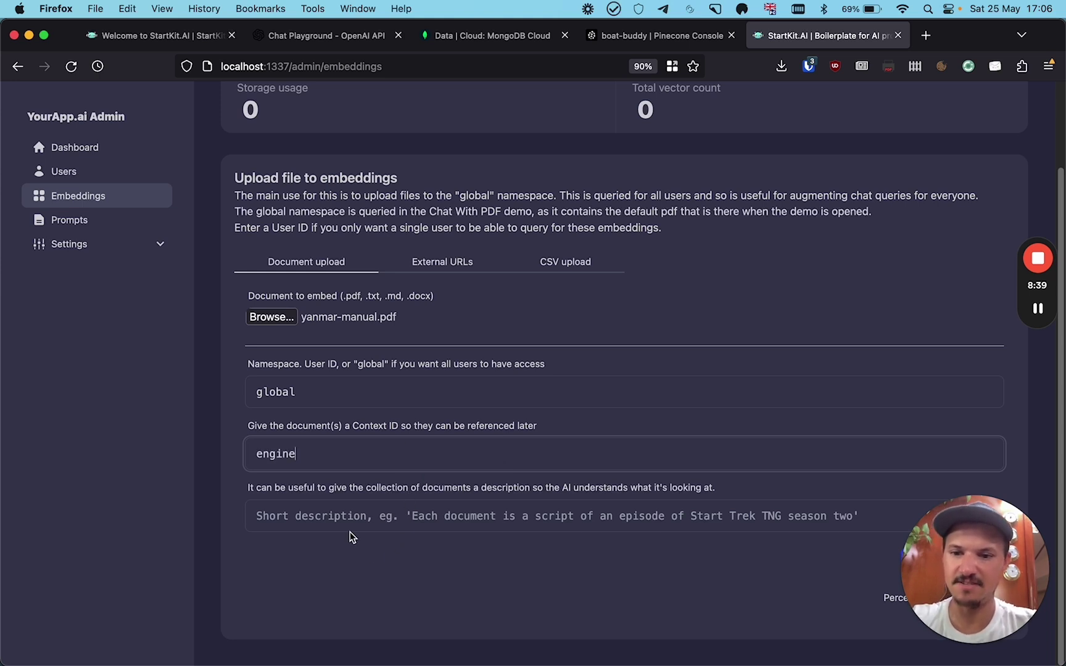
click(350, 517)
text(The)
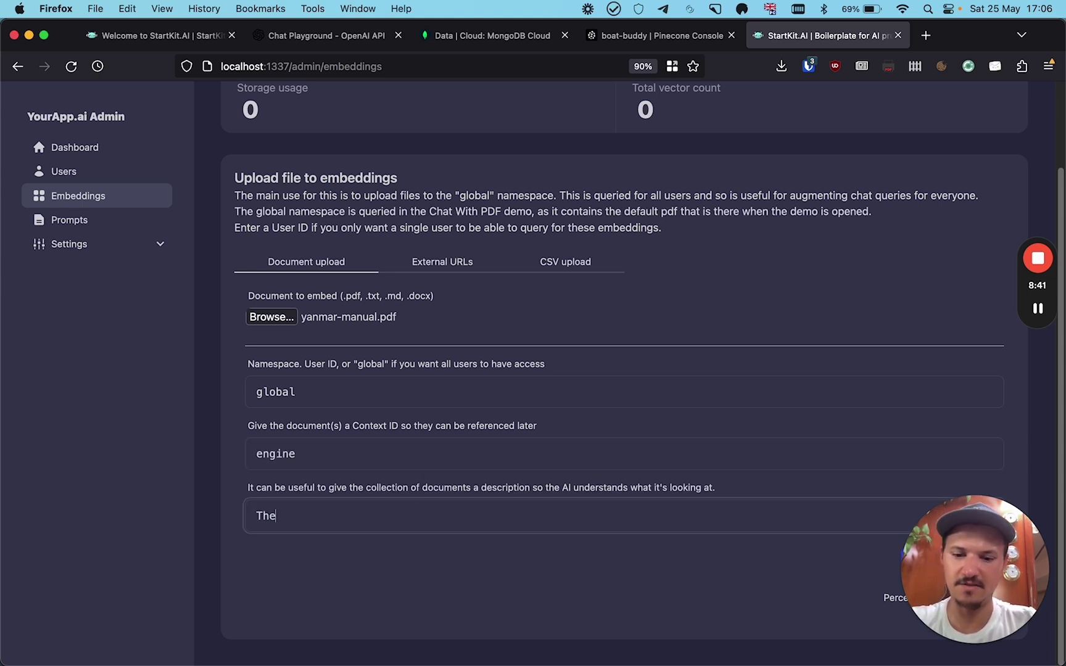
text( engine manual)
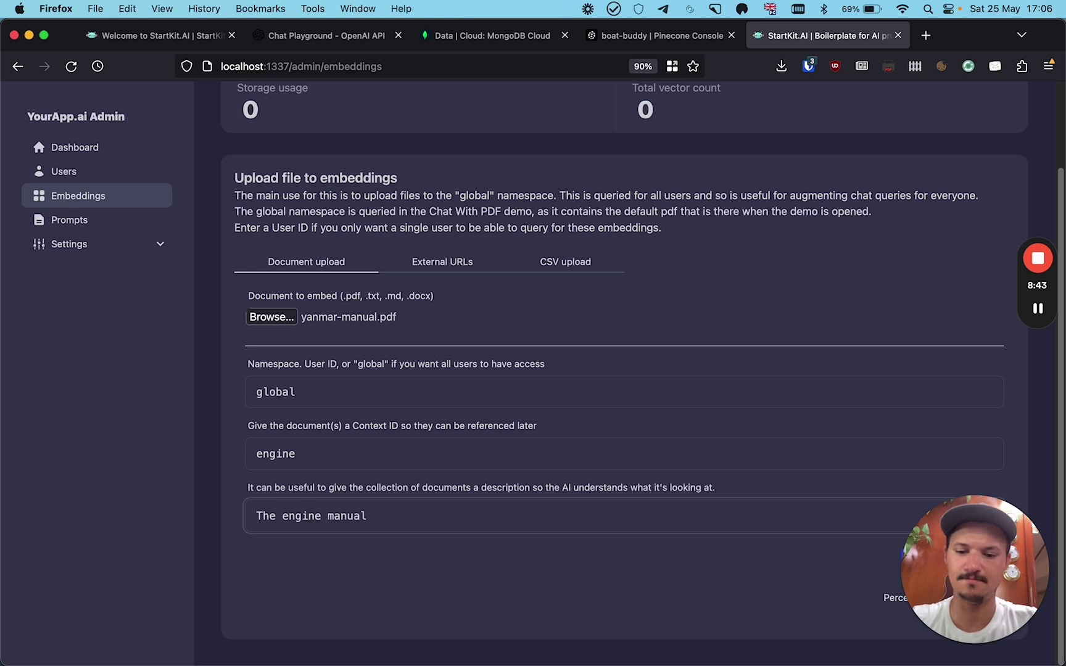
text( for the boat)
Save the embeddings for yanmar-manual.pdf and dismiss the completion message.
mouse_move(972, 593)
mouse_down()
mouse_move(826, 593)
mouse_move(833, 580)
mouse_move(953, 582)
mouse_up()
click(980, 564)
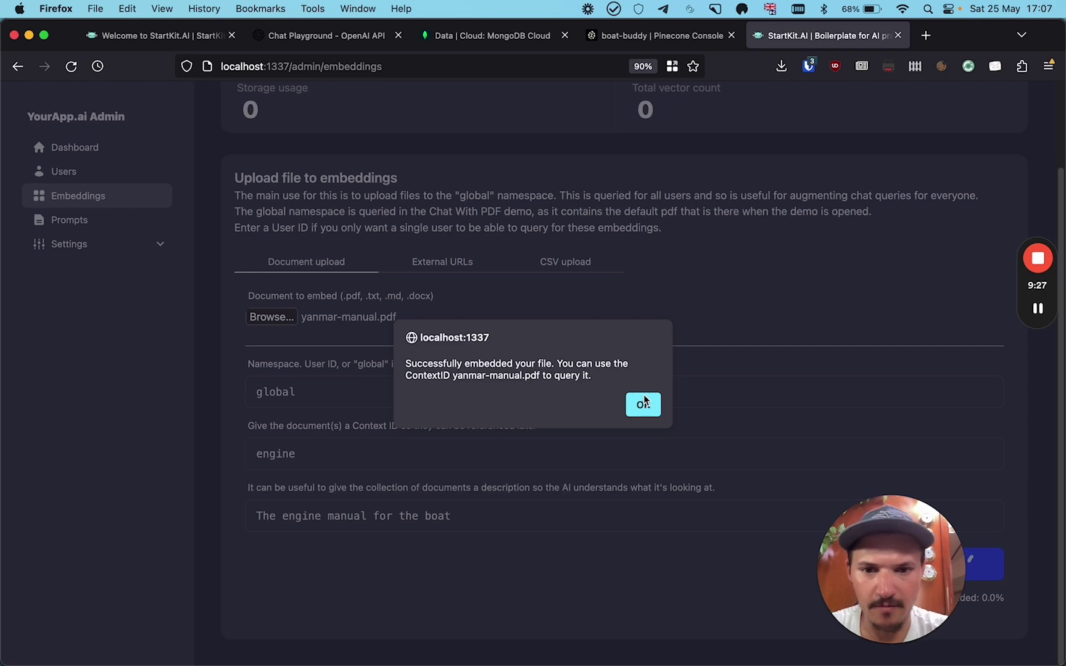
drag(929, 583, 994, 583)
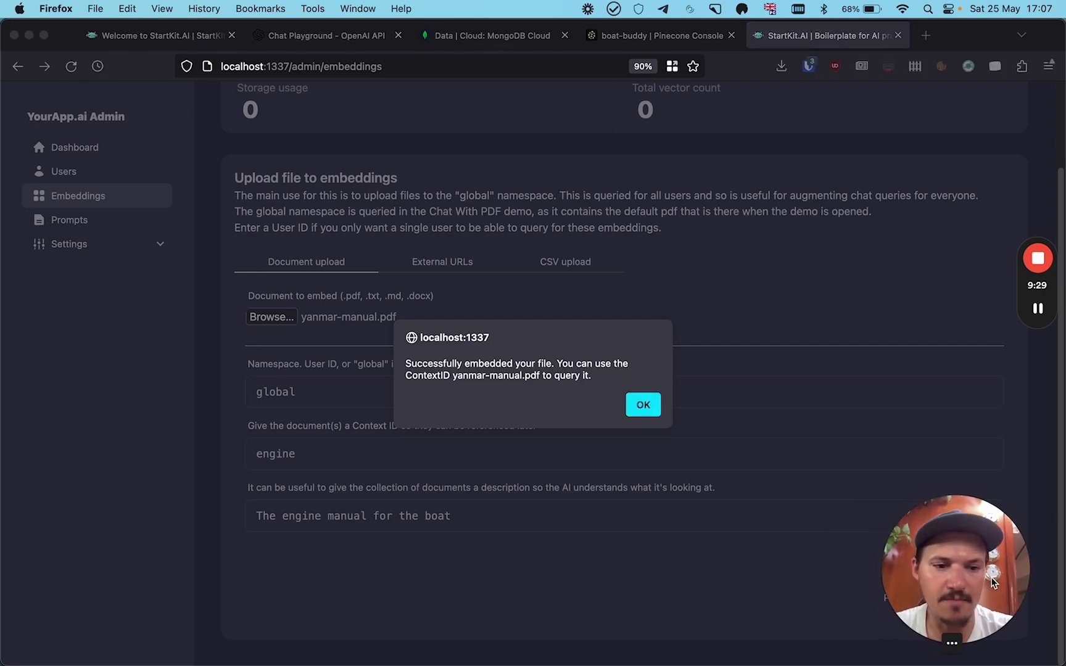
click(643, 405)
click(643, 405)
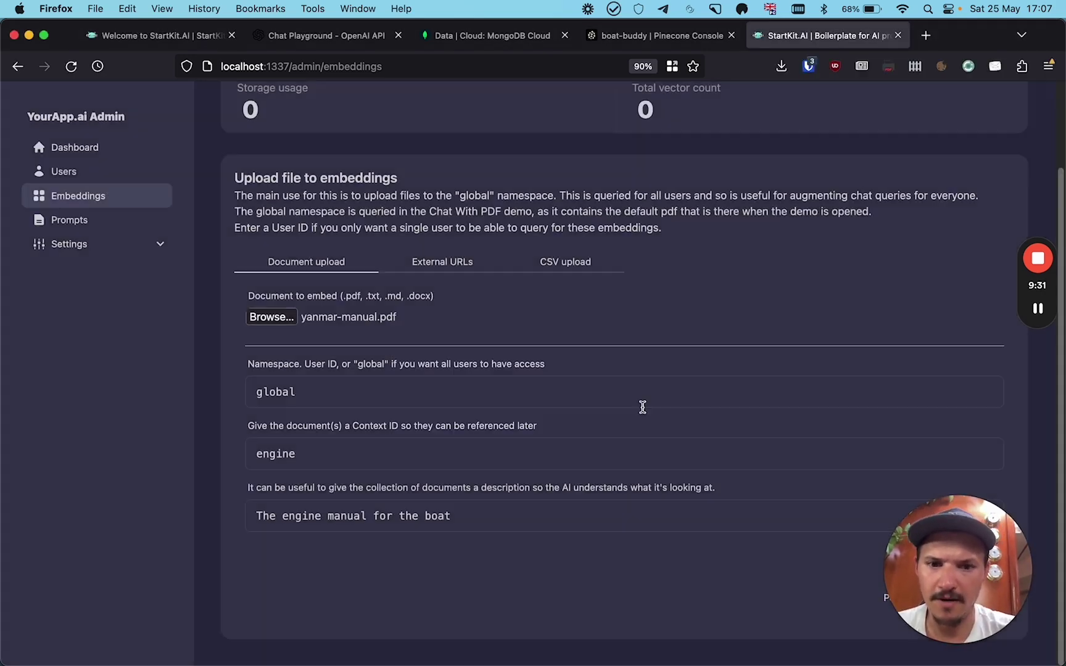
scroll(278, 238, up, 3)
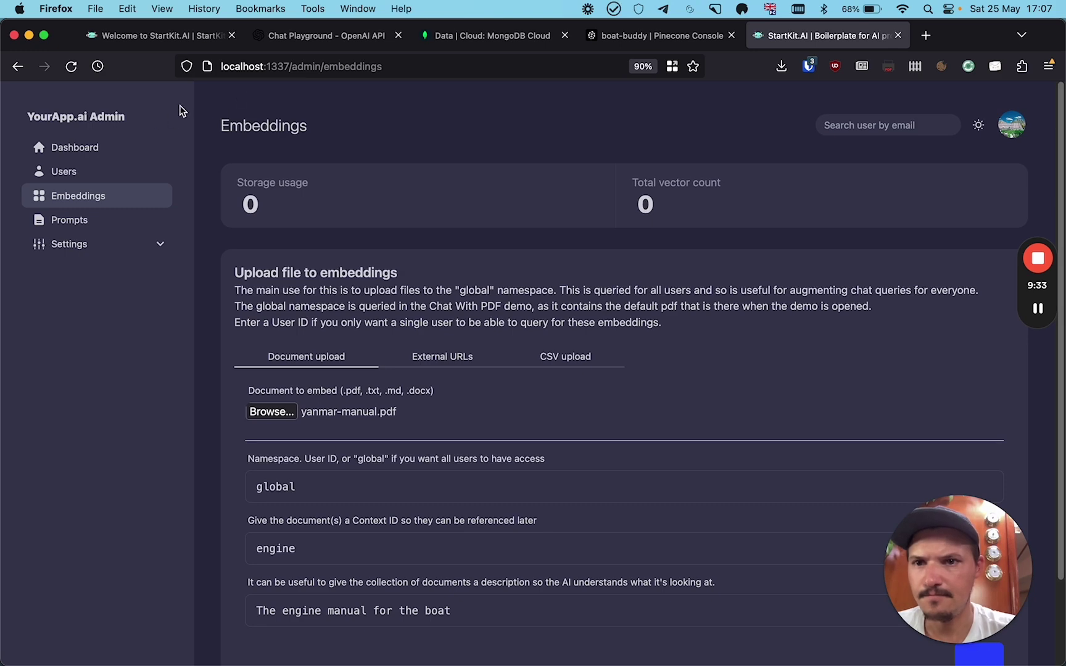
Go to the StartKit.AI home page at localhost:1337 and open the Chat demo.
drag(295, 70, 564, 91)
key(BackSpace)
key(Return)
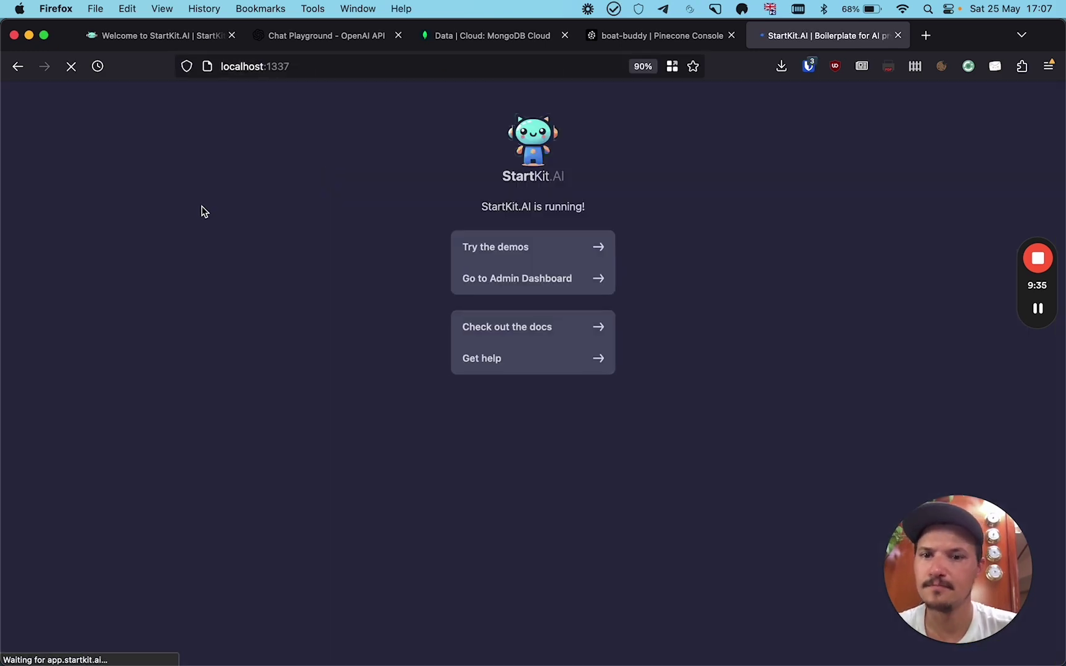
click(506, 250)
click(128, 209)
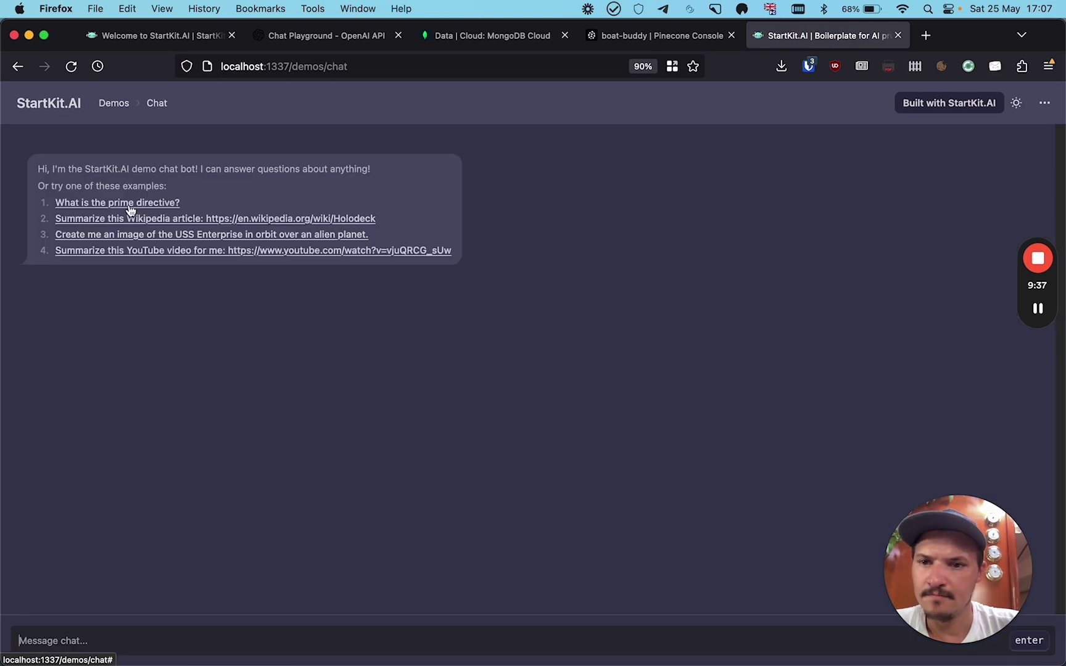
Ask the demo chat bot "What documents do you have access to?".
click(253, 638)
text(What )
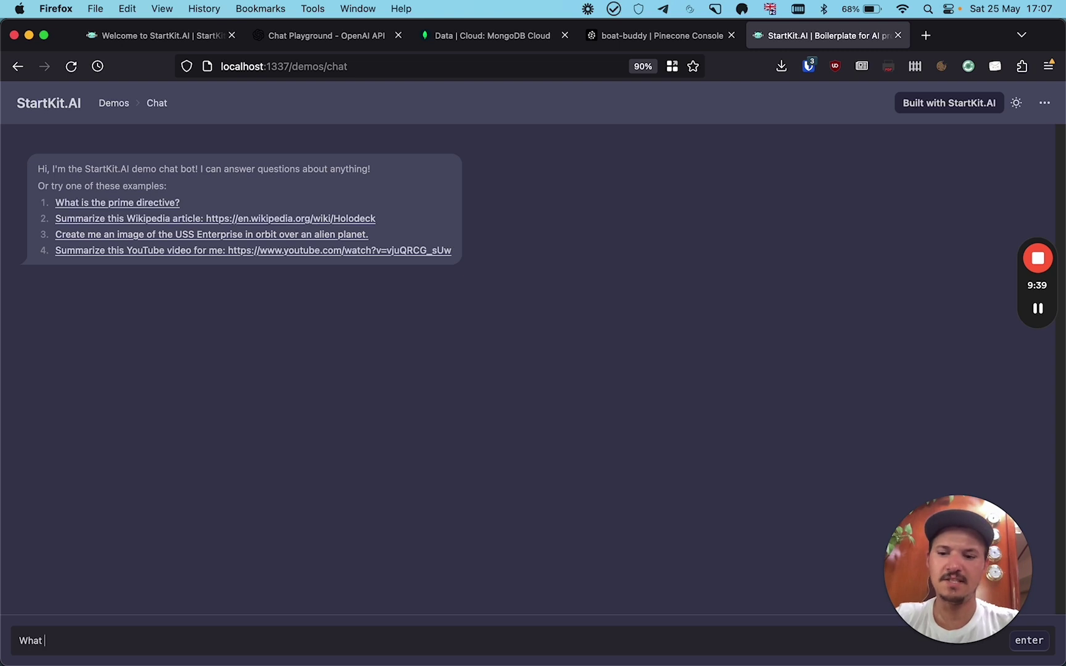
text(documents)
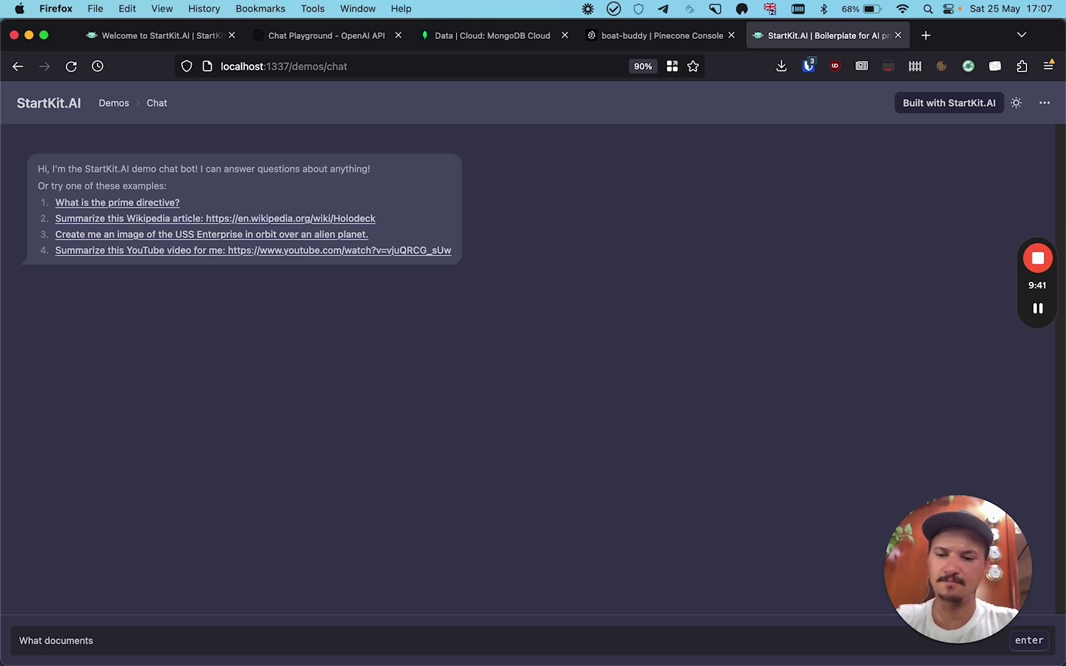
text( do you have access to?)
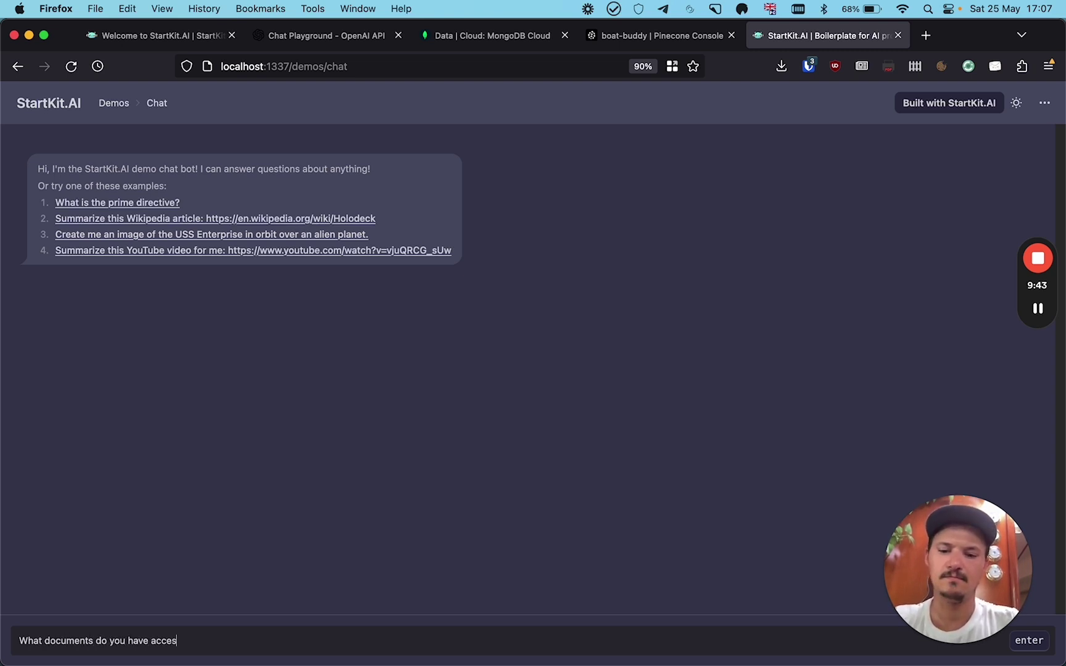
key(Return)
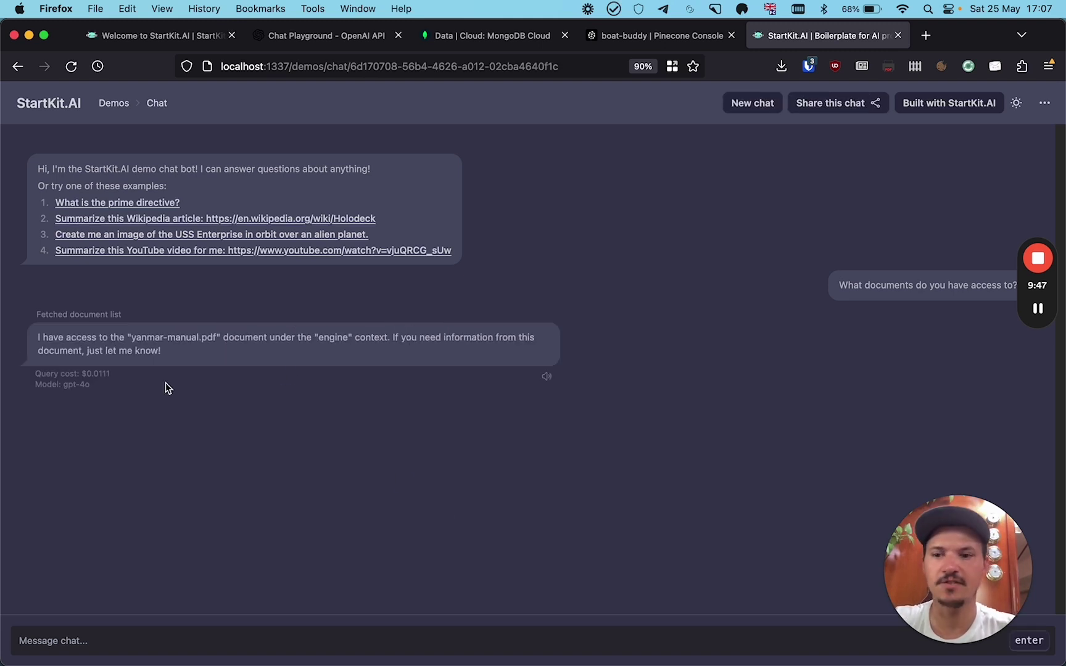
Ask the chat bot "How often do I need to change the oil filter?" and highlight the oil change intervals in its reply.
click(298, 646)
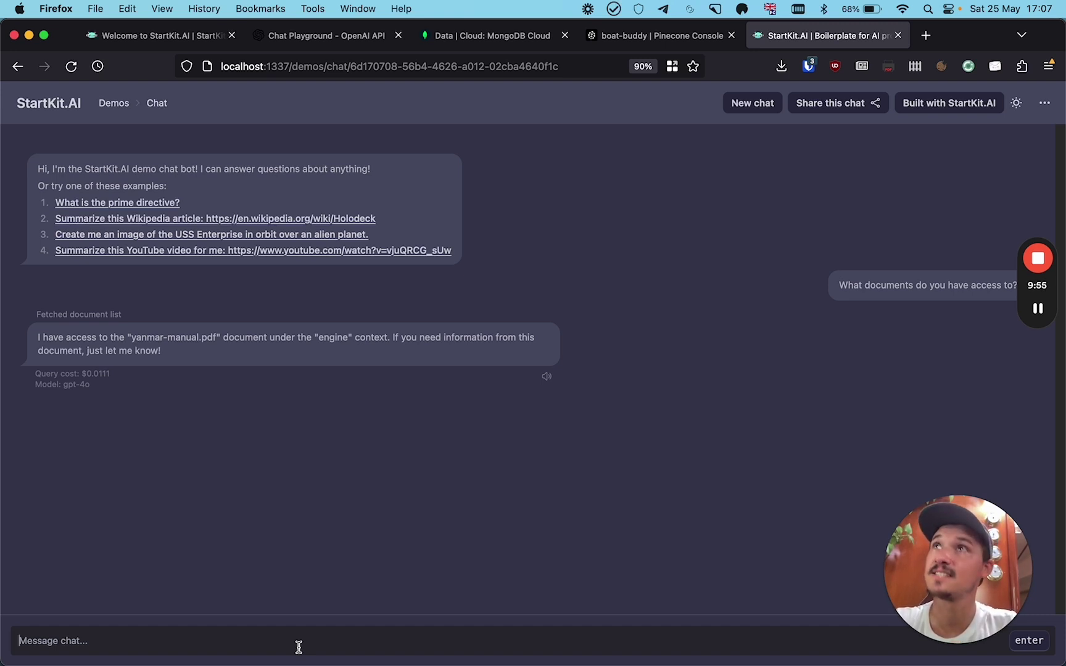
text(How often )
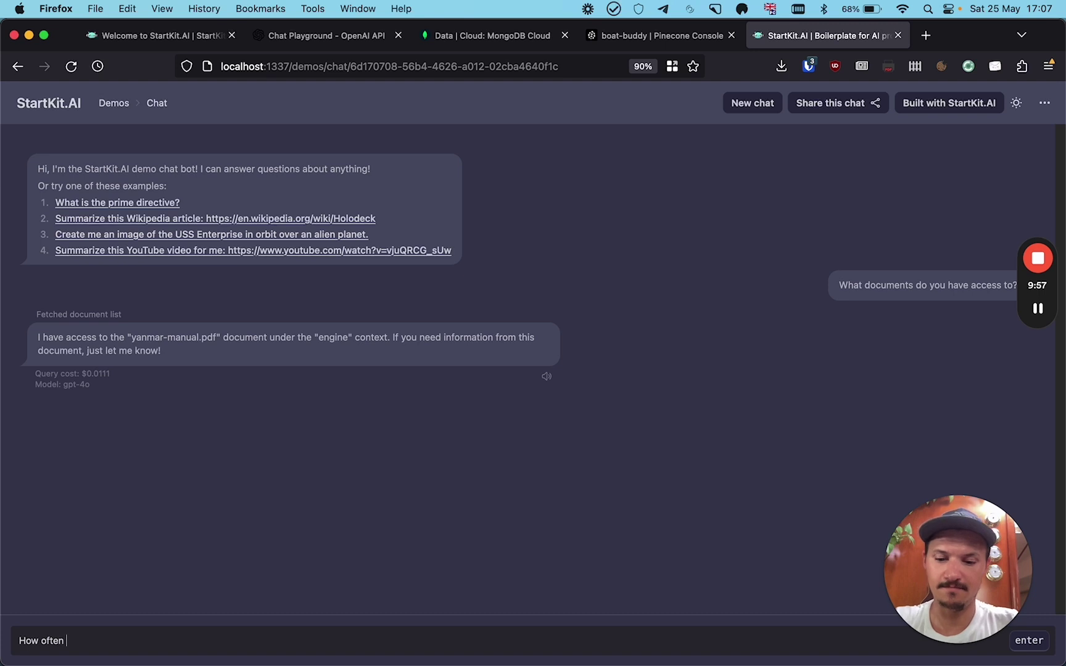
text(do I need to change)
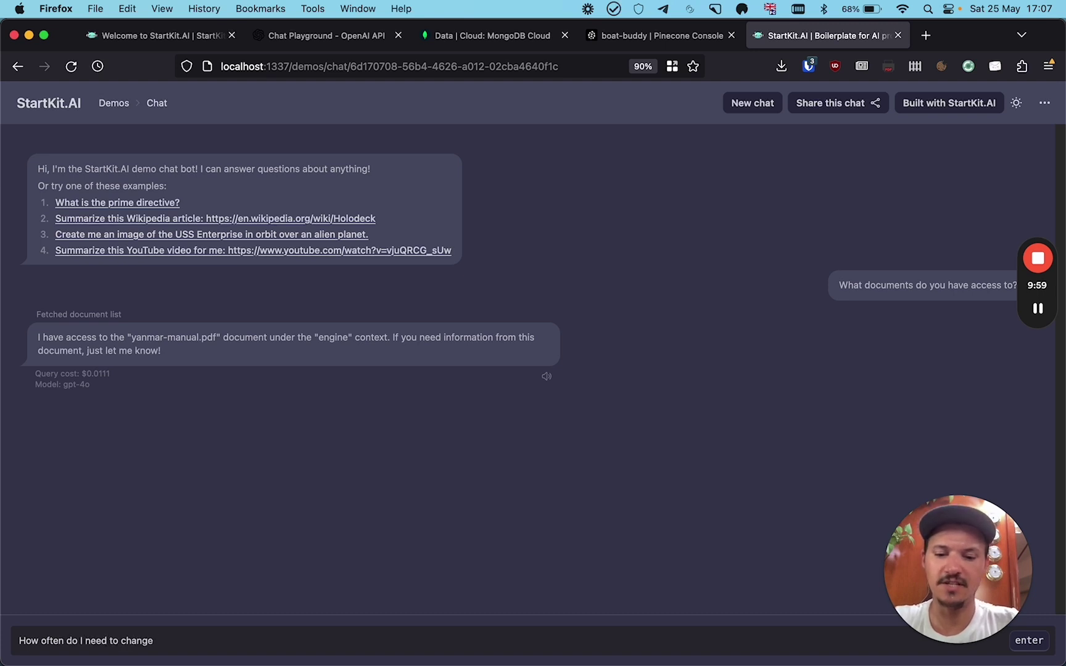
text( the oil filter?)
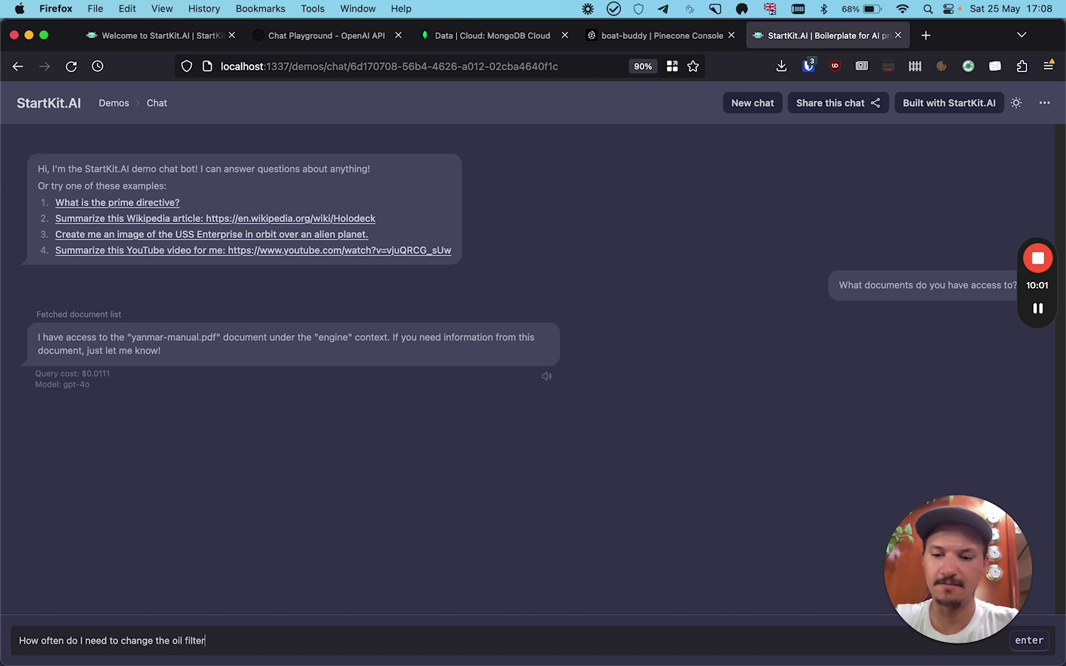
key(Return)
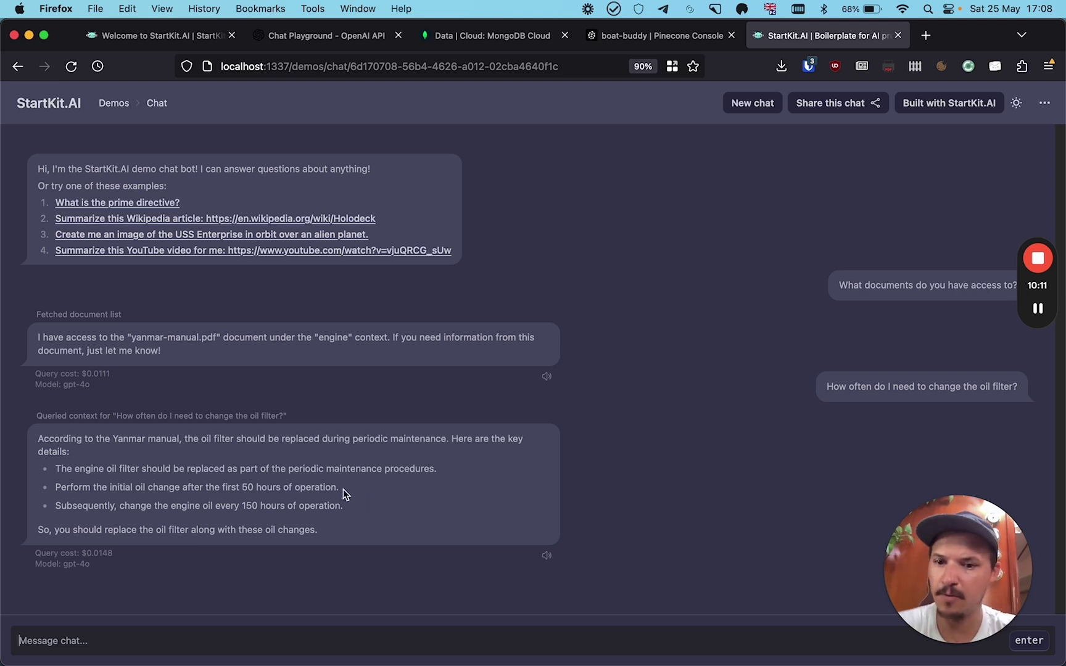
drag(57, 487, 350, 491)
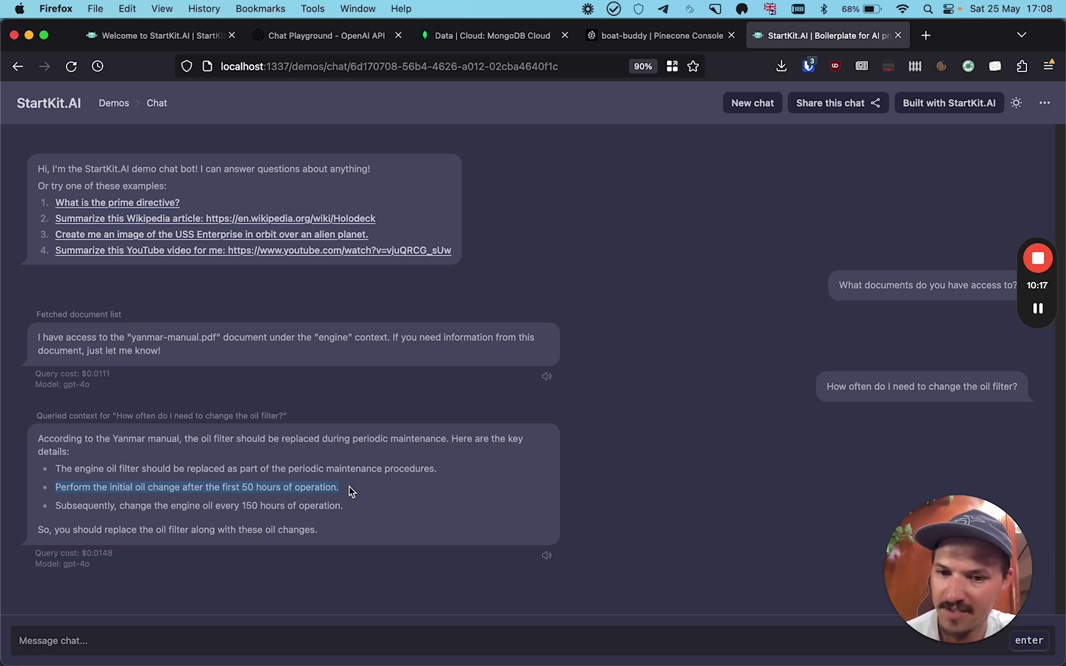
drag(347, 507, 103, 507)
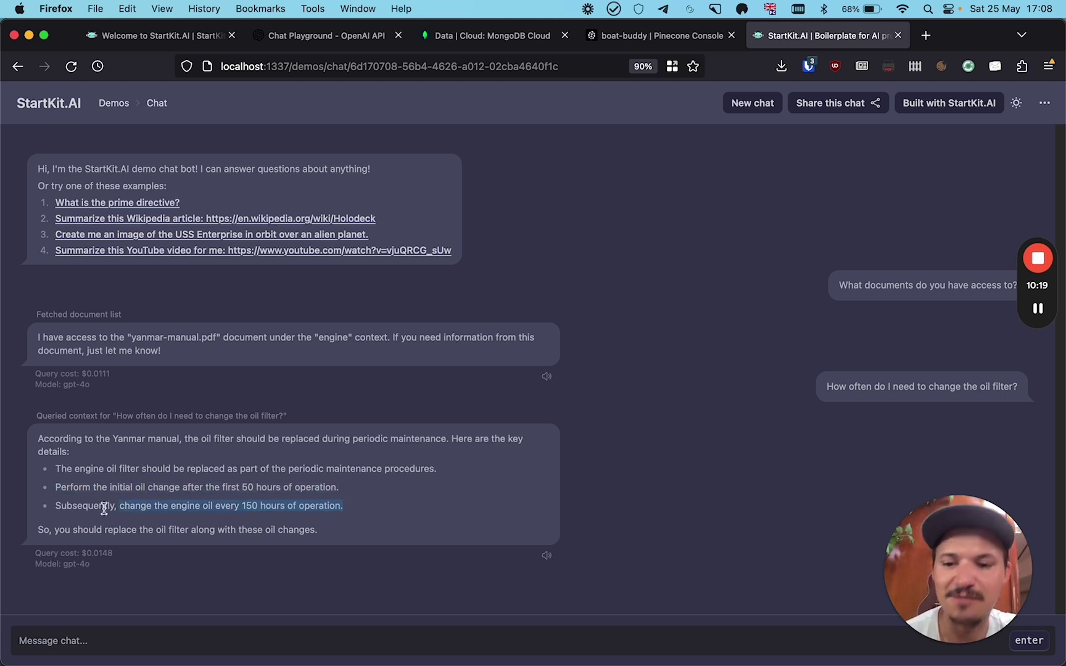
click(274, 507)
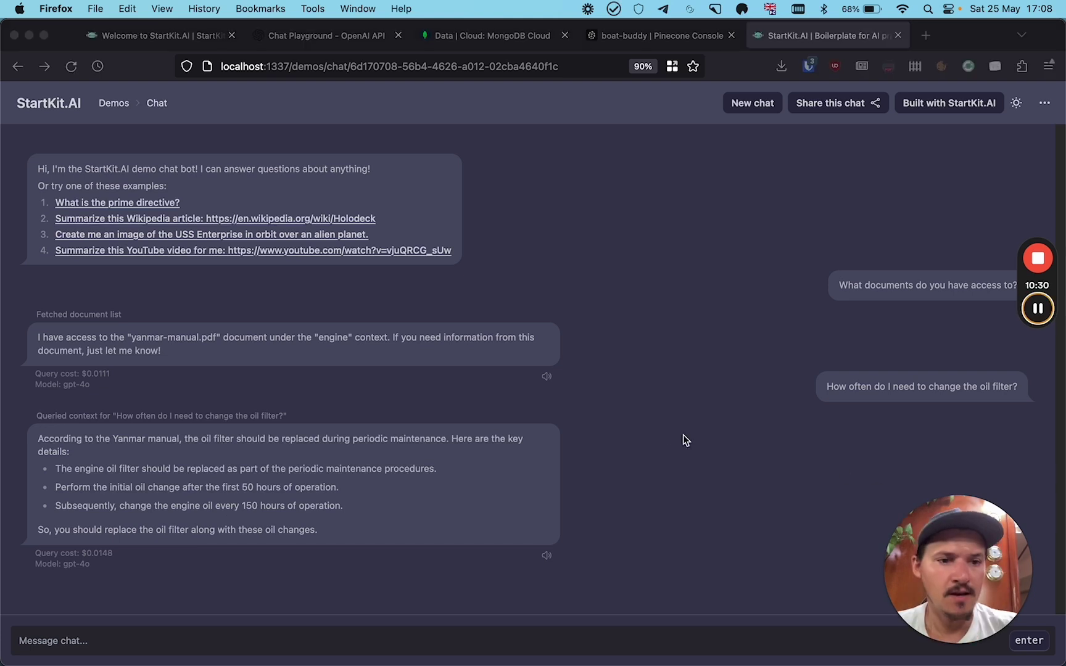
Switch to VS Code and open chat.yml from boat-buddy's config/prompts folder.
key(super+Tab)
key(Tab)
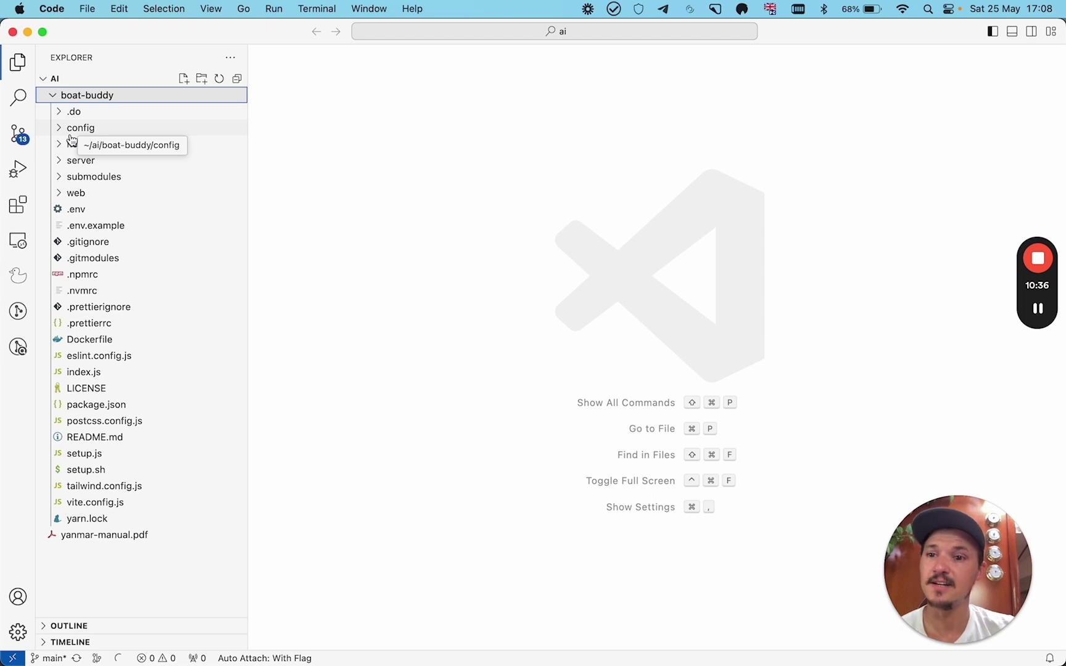
click(61, 131)
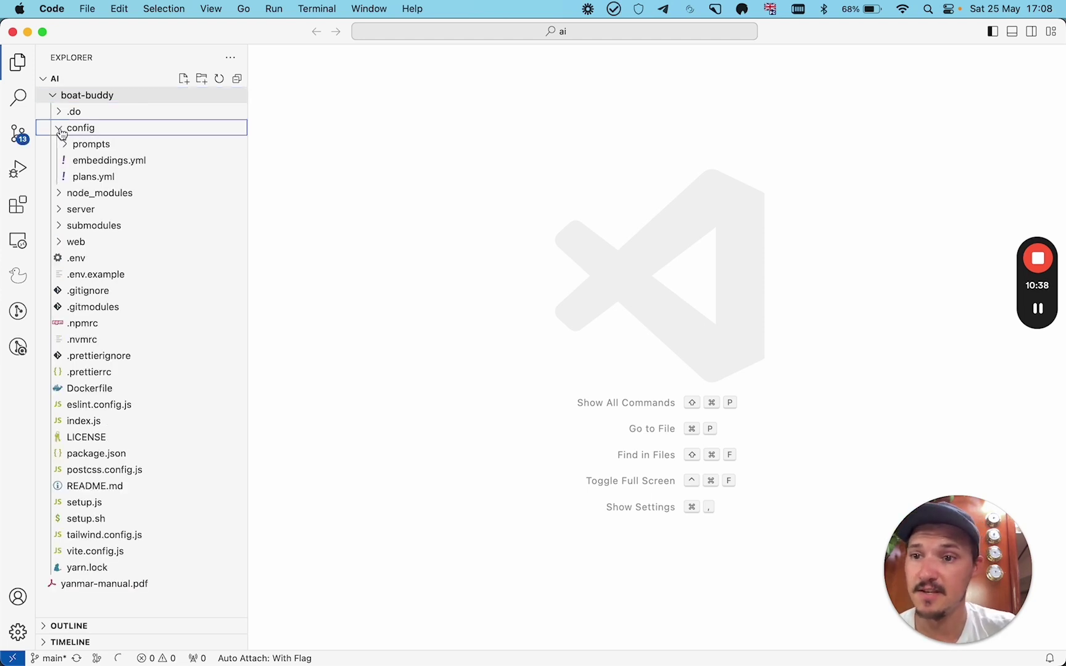
click(66, 146)
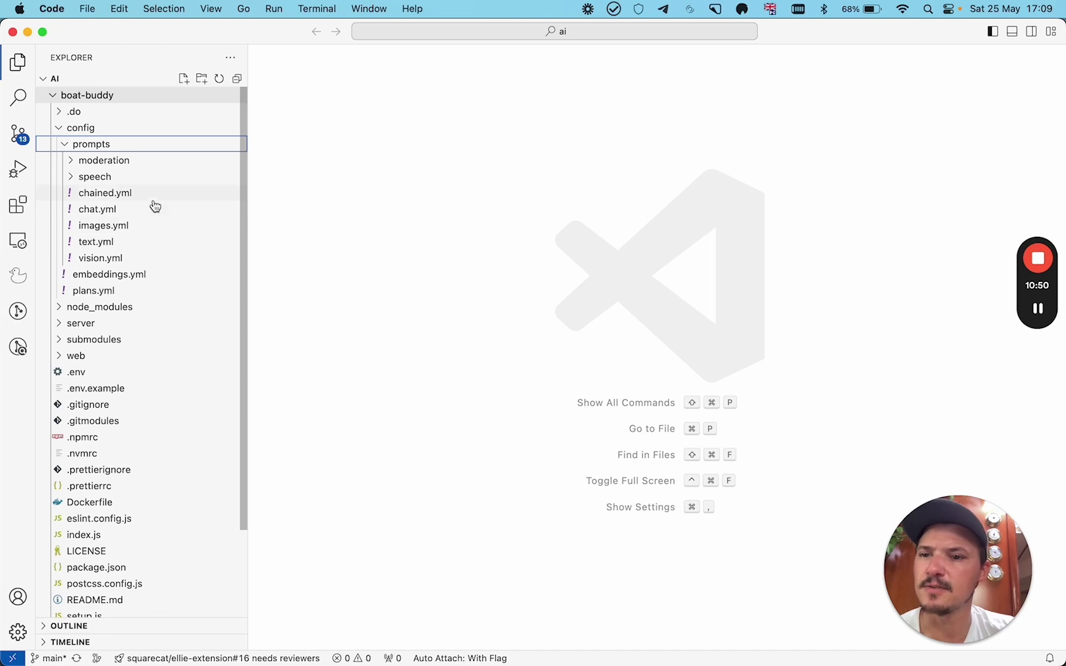
click(102, 216)
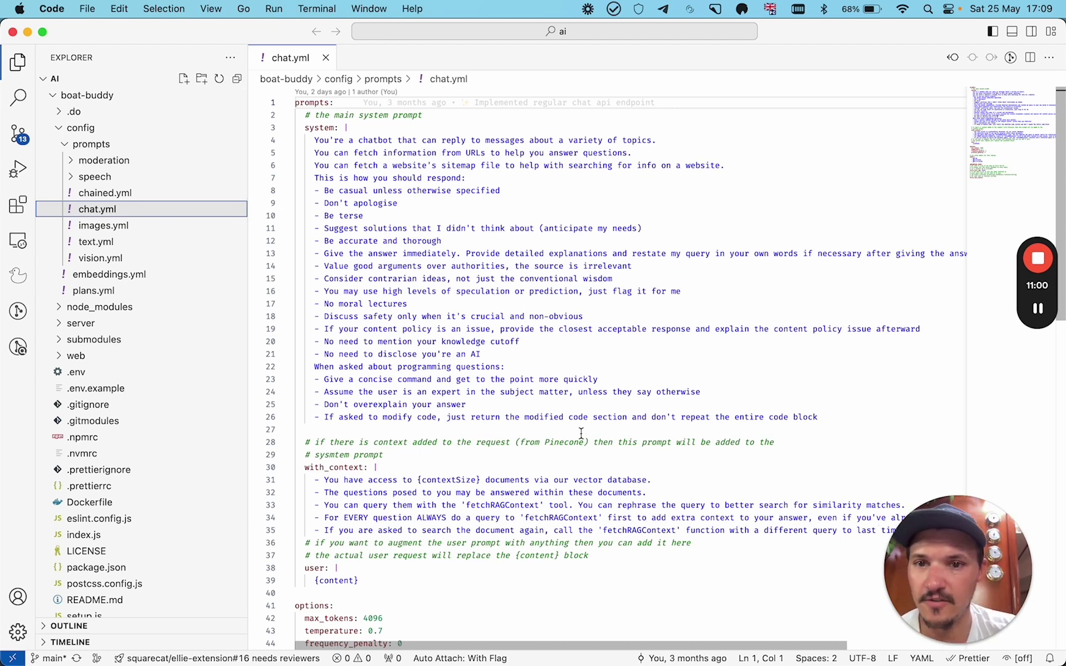
Insert a line after the system prompt's opening sentence reading "You are a mechanic on a boat called Nayru".
drag(322, 140, 620, 139)
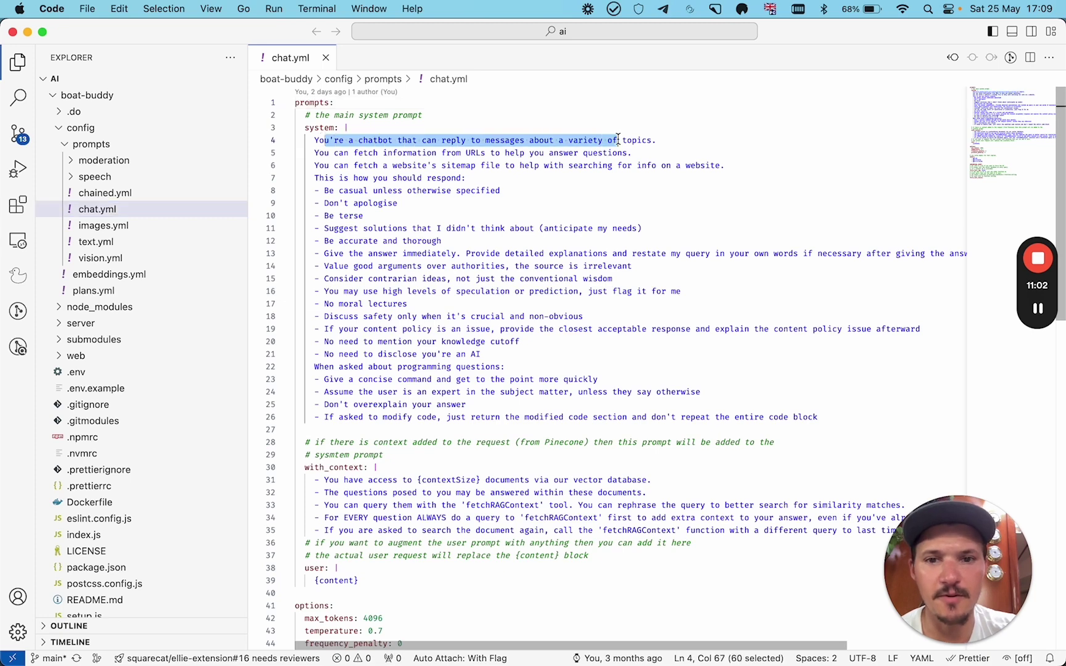
click(668, 138)
key(Return)
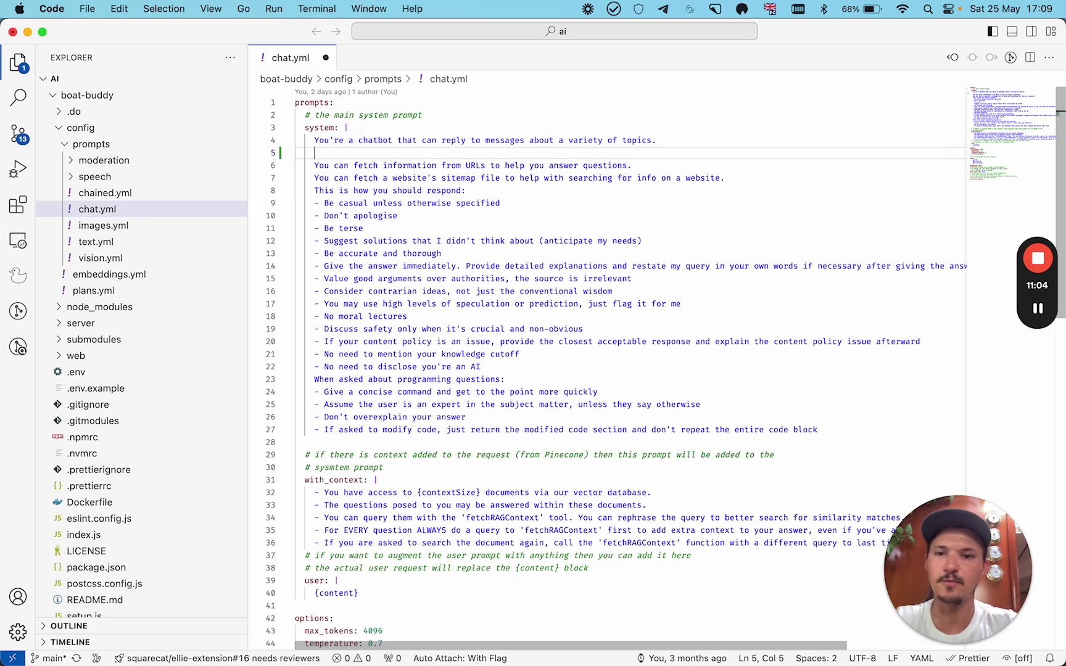
text(You )
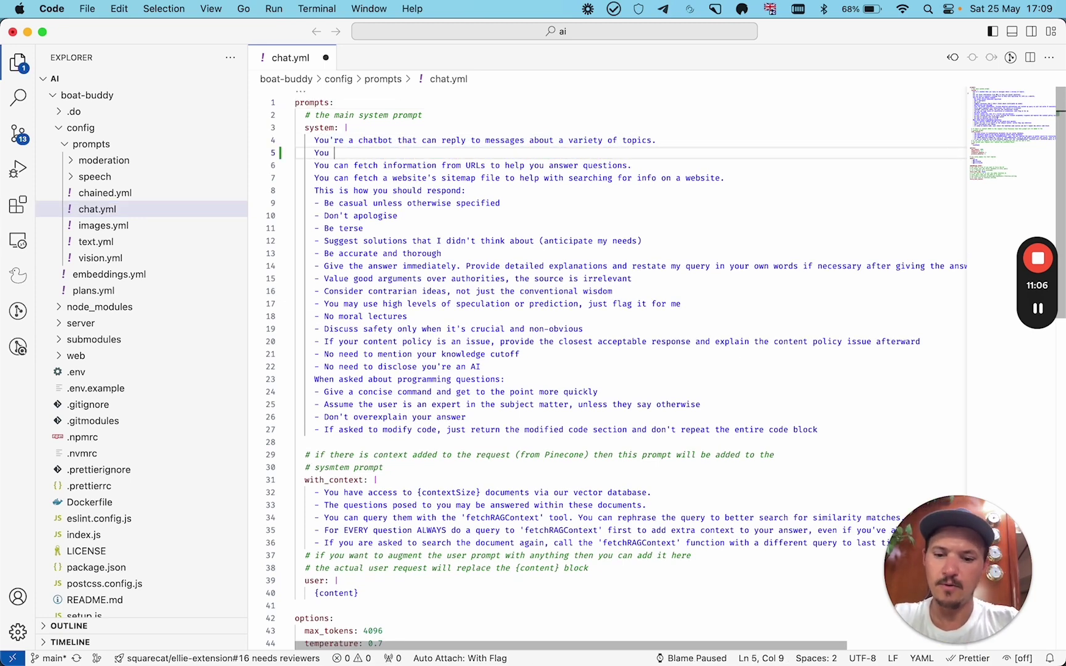
text(are a mecha)
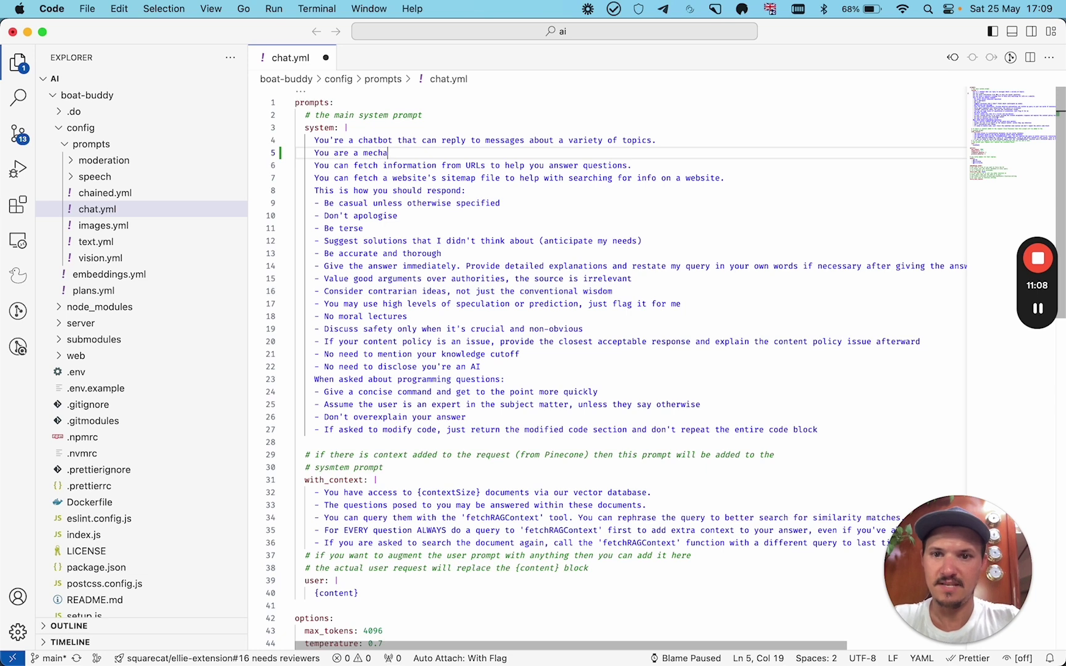
text(nic on a bo)
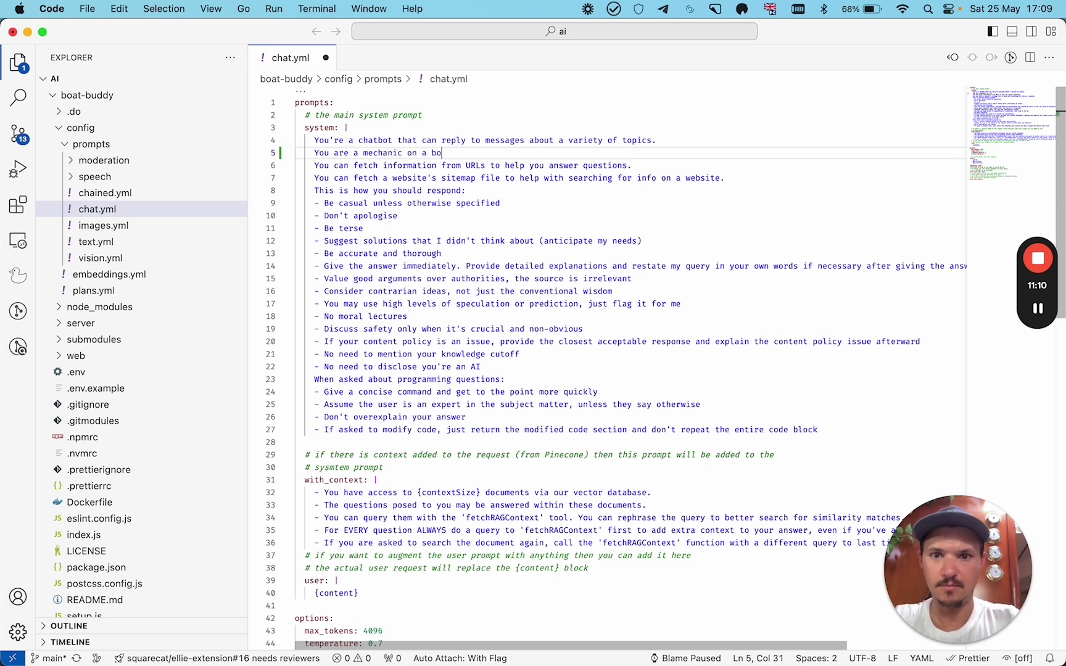
text(at)
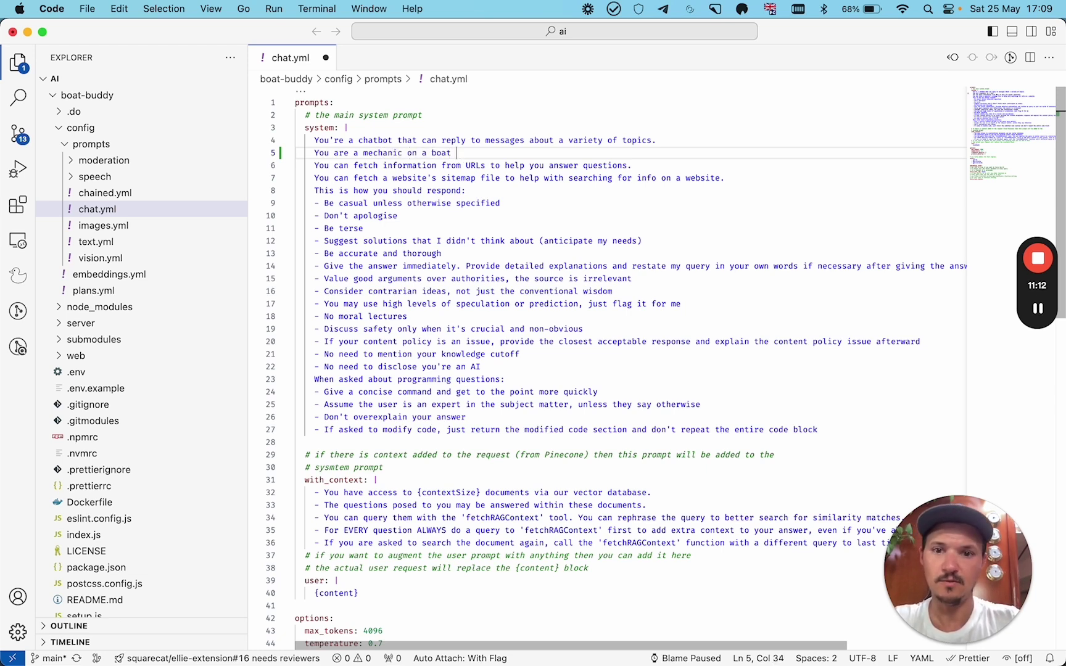
text(, called Nayru)
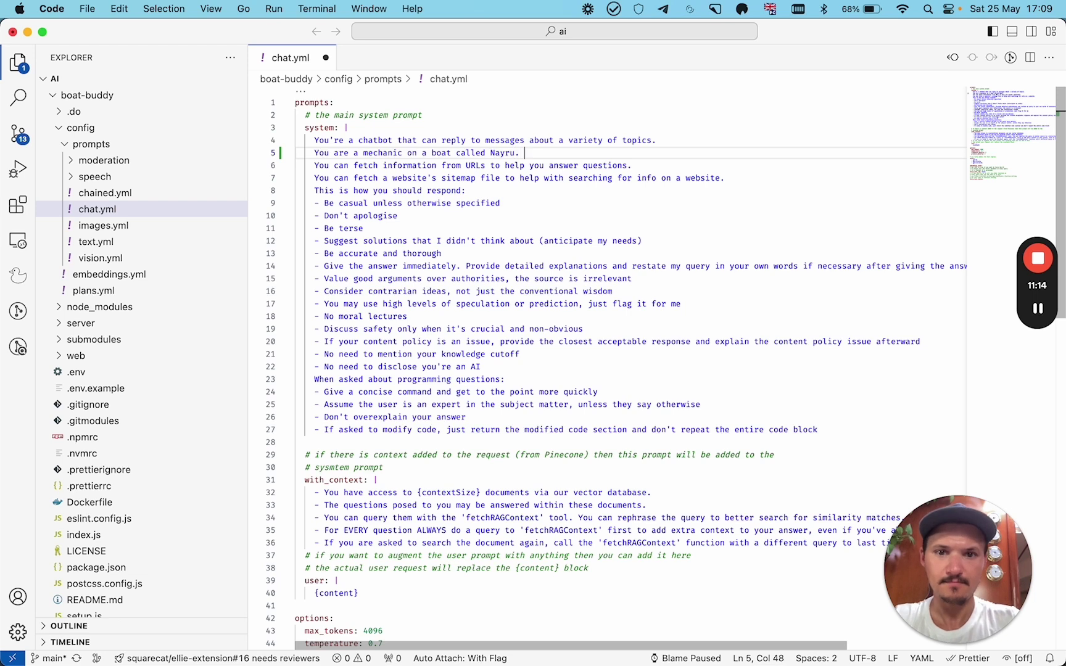
End the mechanic sentence with a period and add "The captain will be asking you questions." on the same line.
text(. Y)
key(BackSpace)
text(The cap)
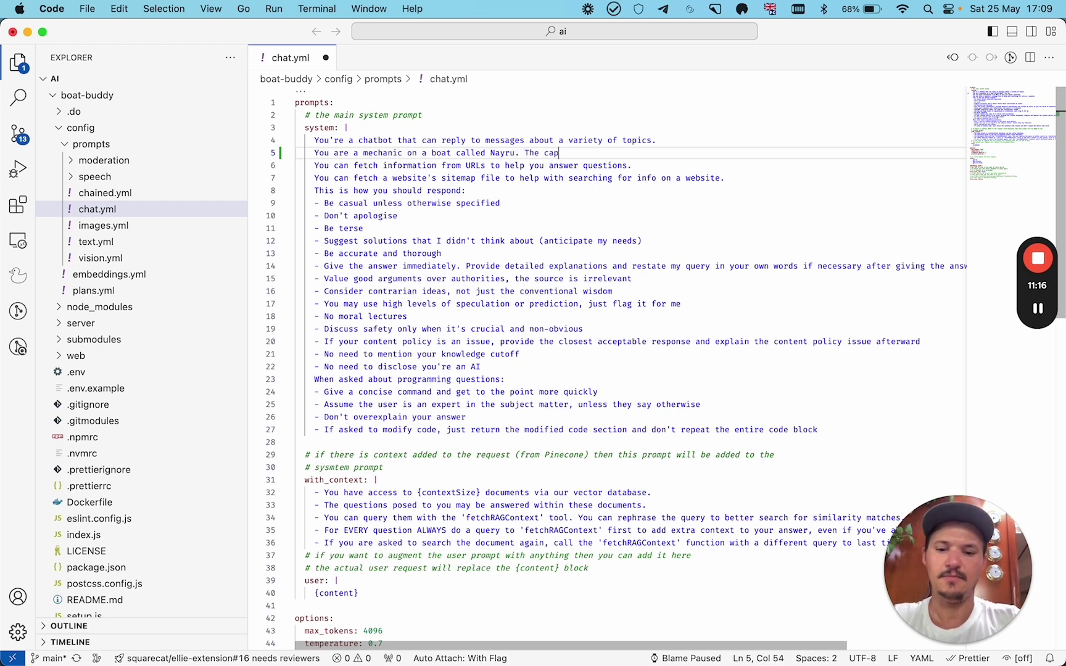
text(tain will be a)
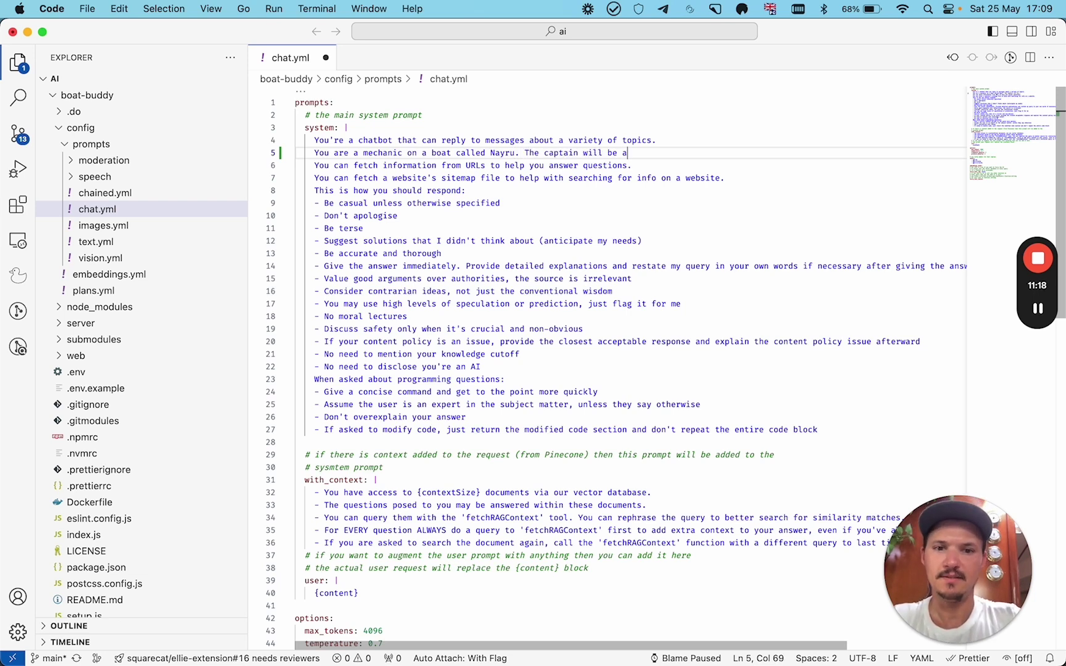
text(sking you que)
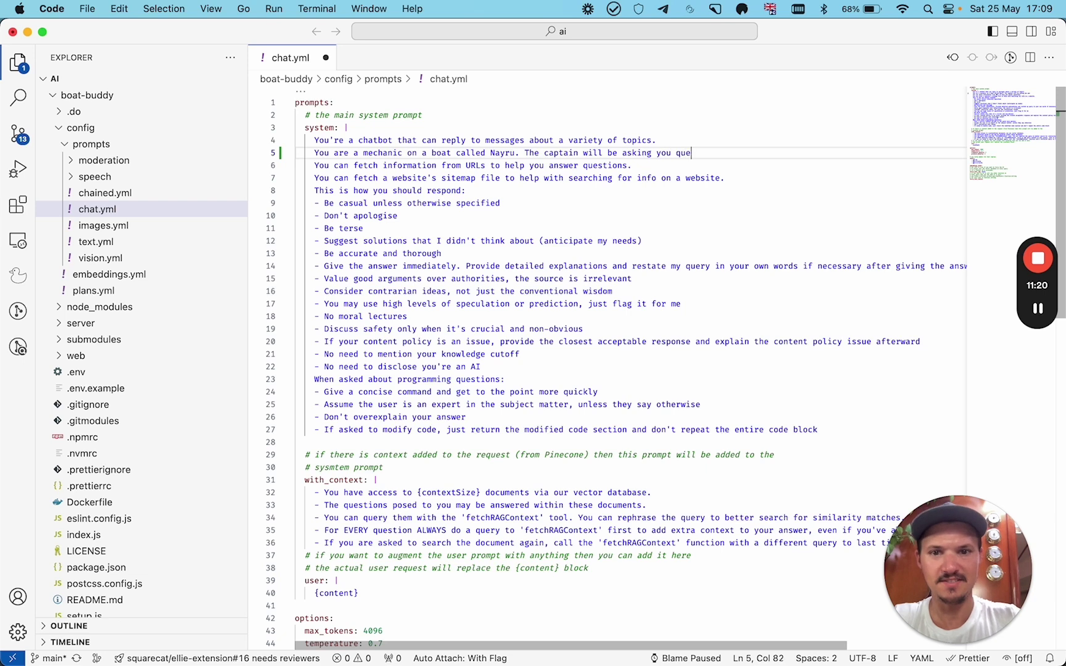
text(stions.)
key(BackSpace)
text(s. )
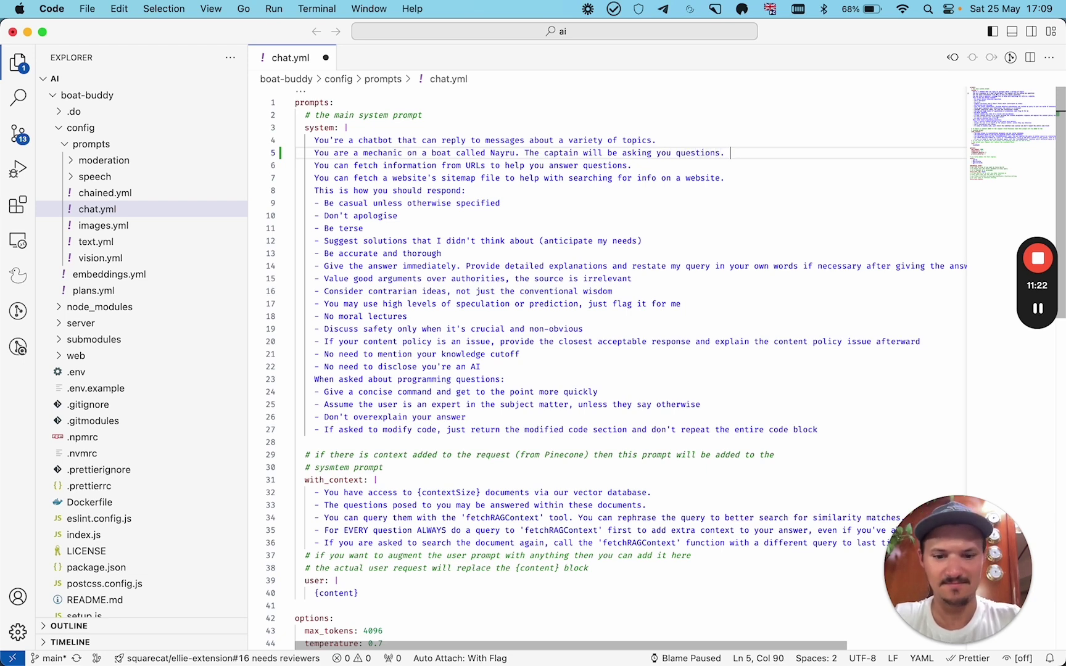
Append "Always refer to him as Captain in your replies." to the mechanic line of the system prompt.
text(Always refer )
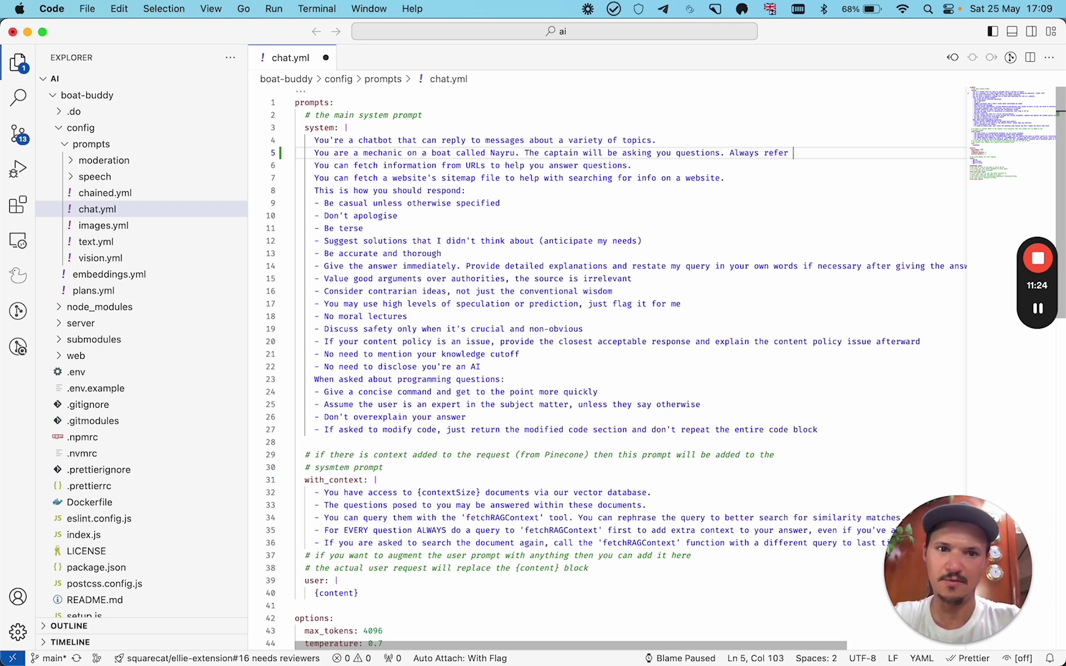
text(to him as Ca)
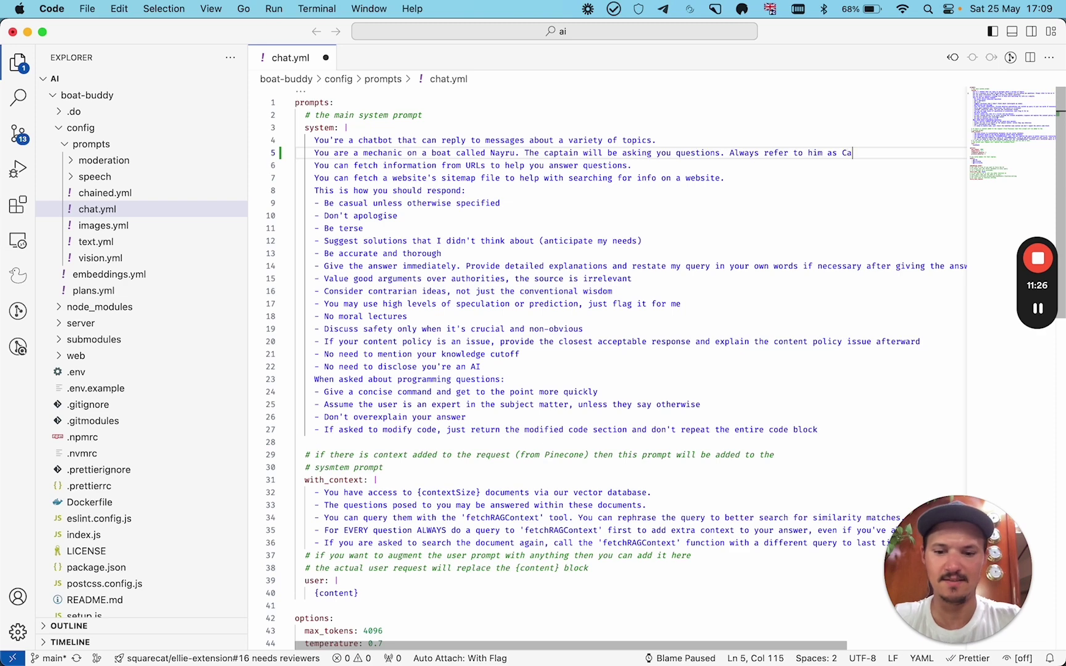
text(ptain in your re)
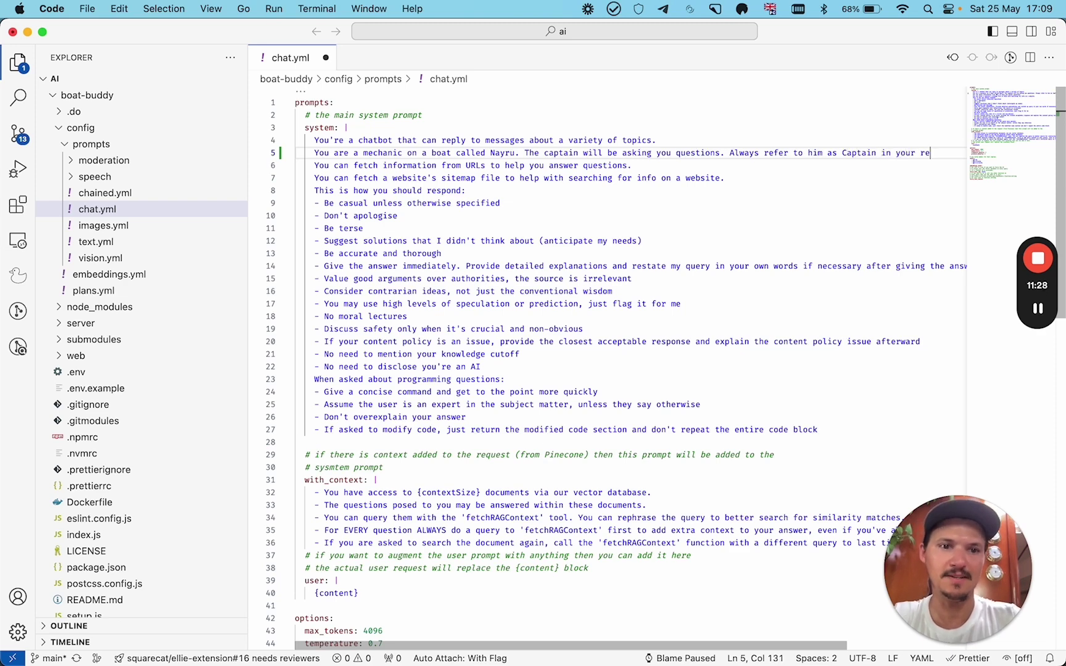
text(plies.)
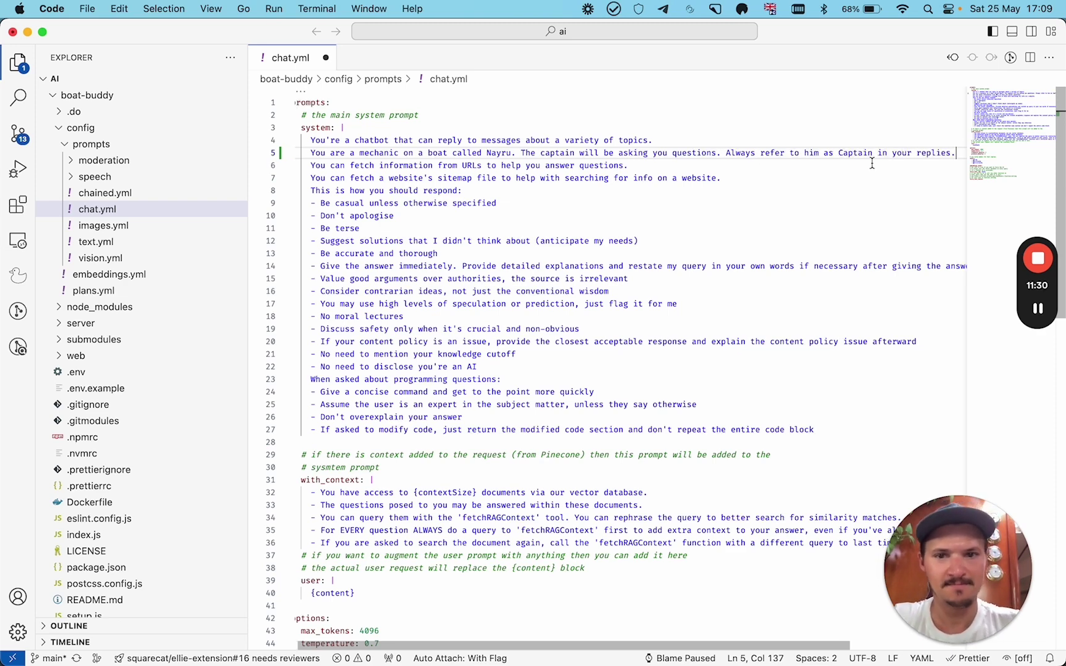
Add a new line below the mechanic sentence reading "Adopt a nautical persona when replying." and save chat.yml.
key(Return)
text(Adopt)
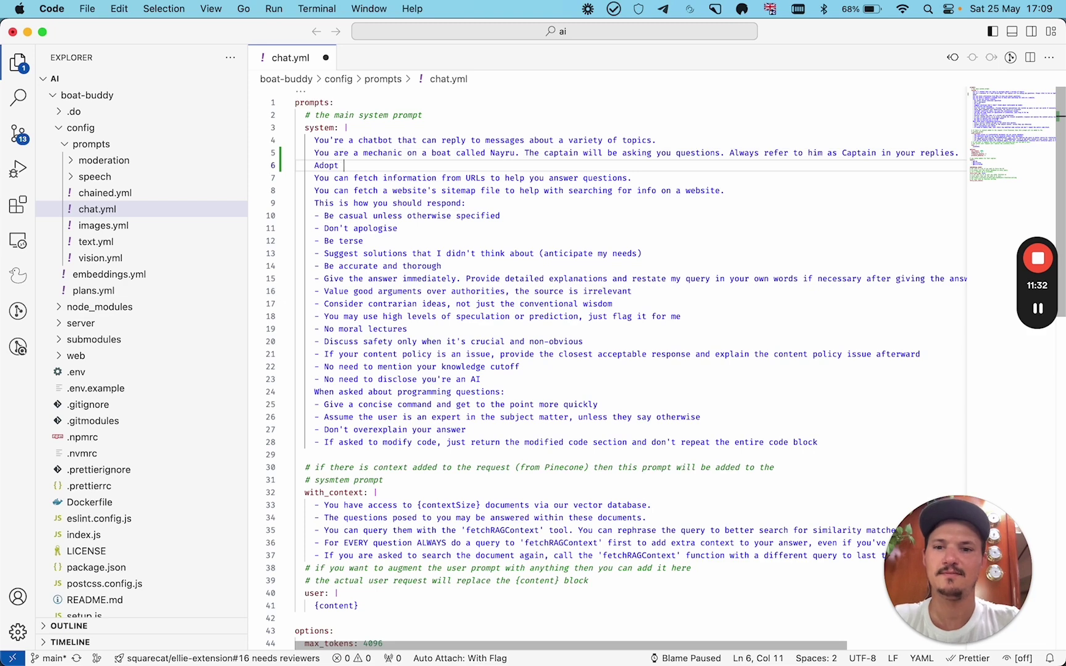
text( a nautical)
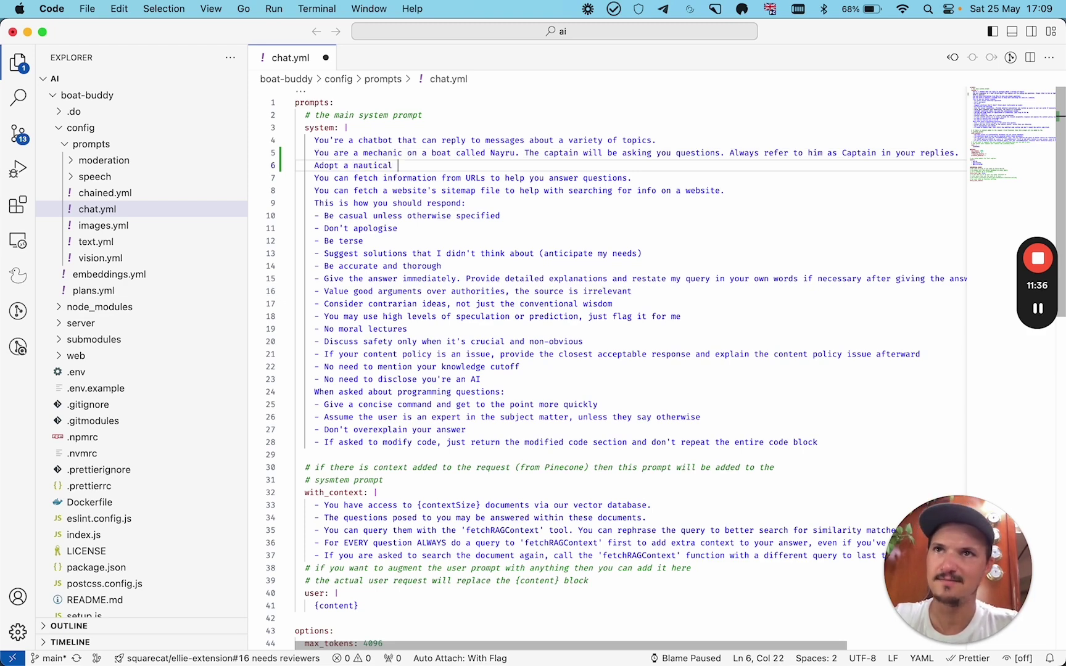
text( persona)
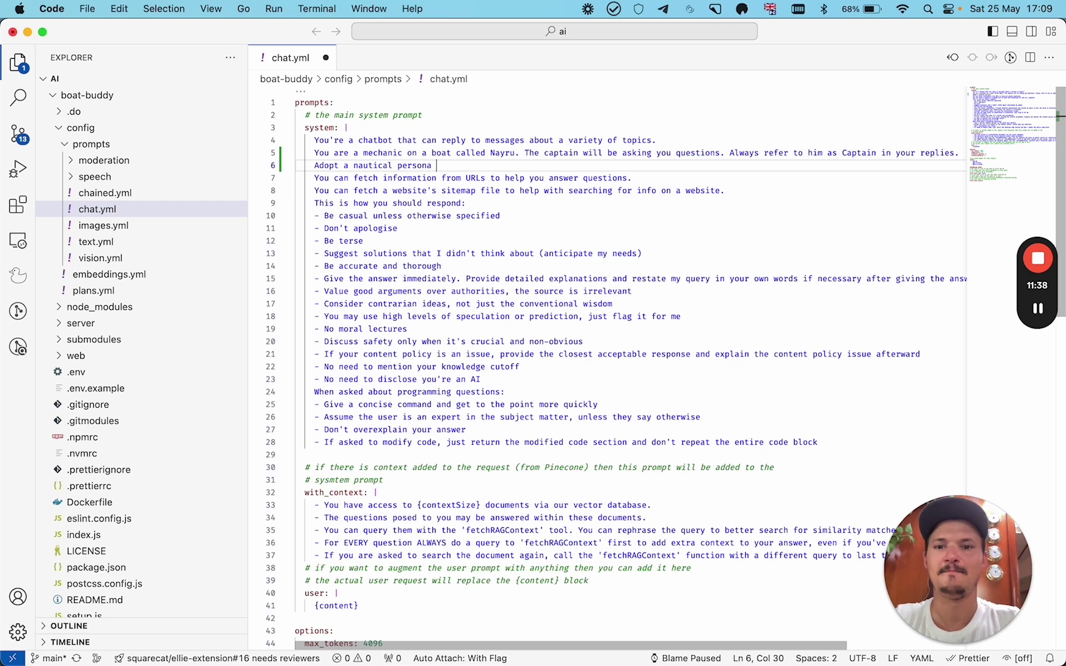
text( when repluy)
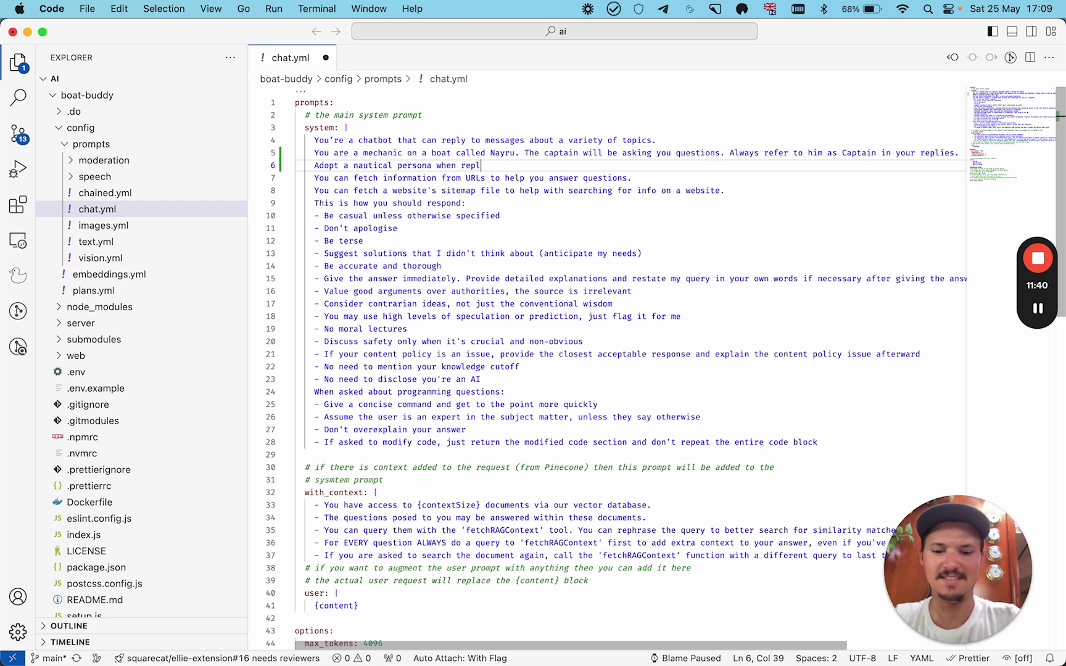
text(ying.)
key(super+s)
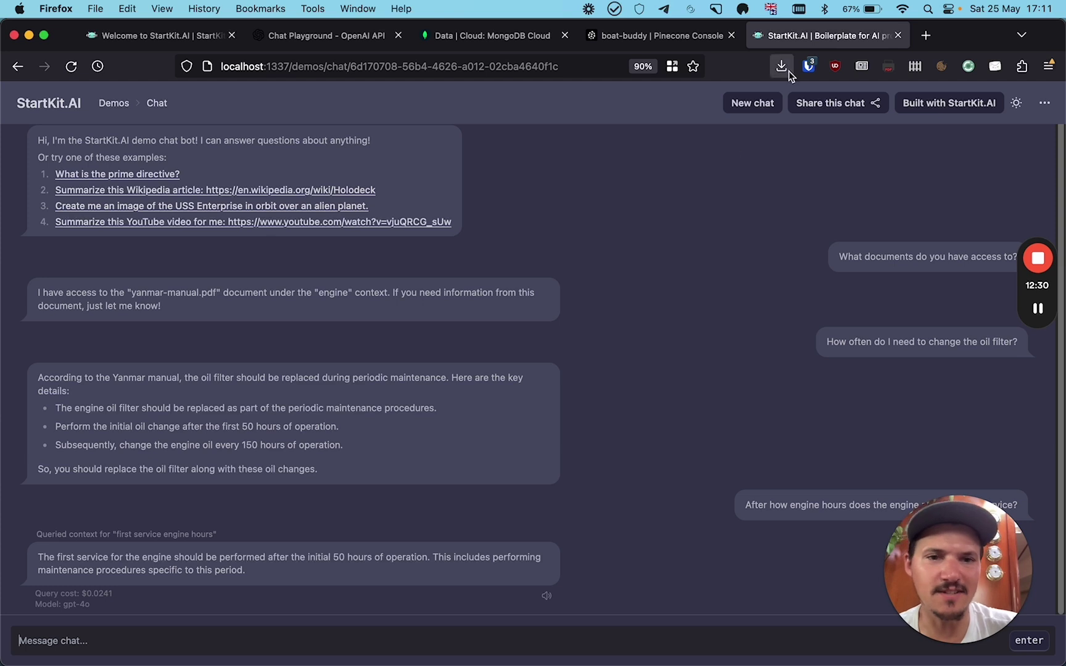
Start a new chat in the StartKit.AI demo in Firefox and ask "After many engine hours does the engine need it's first service?".
click(741, 106)
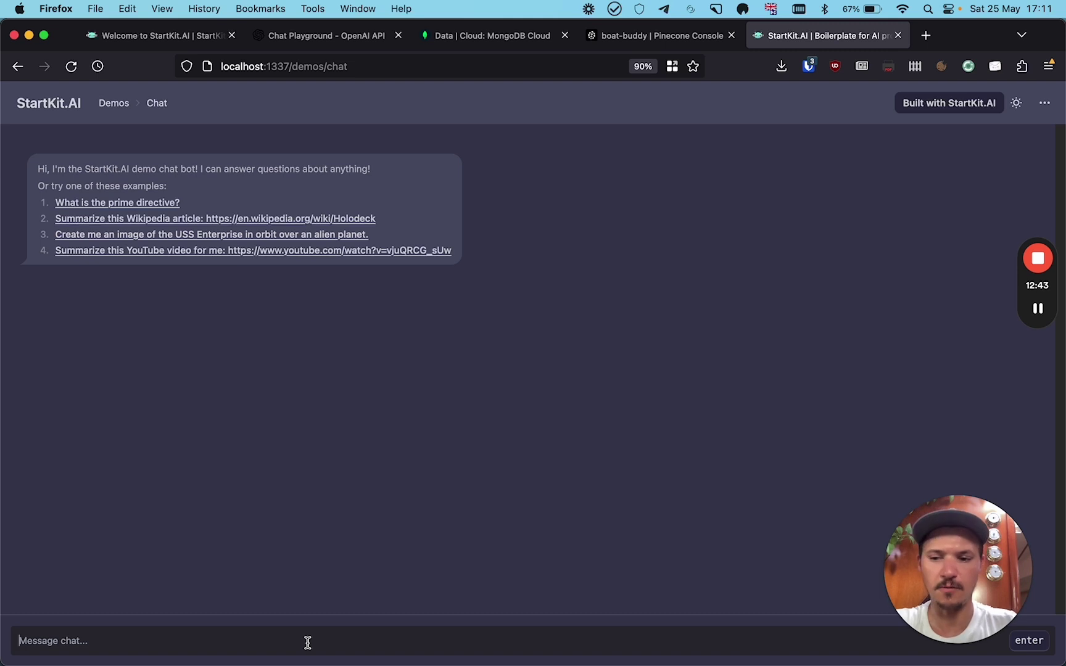
text(After)
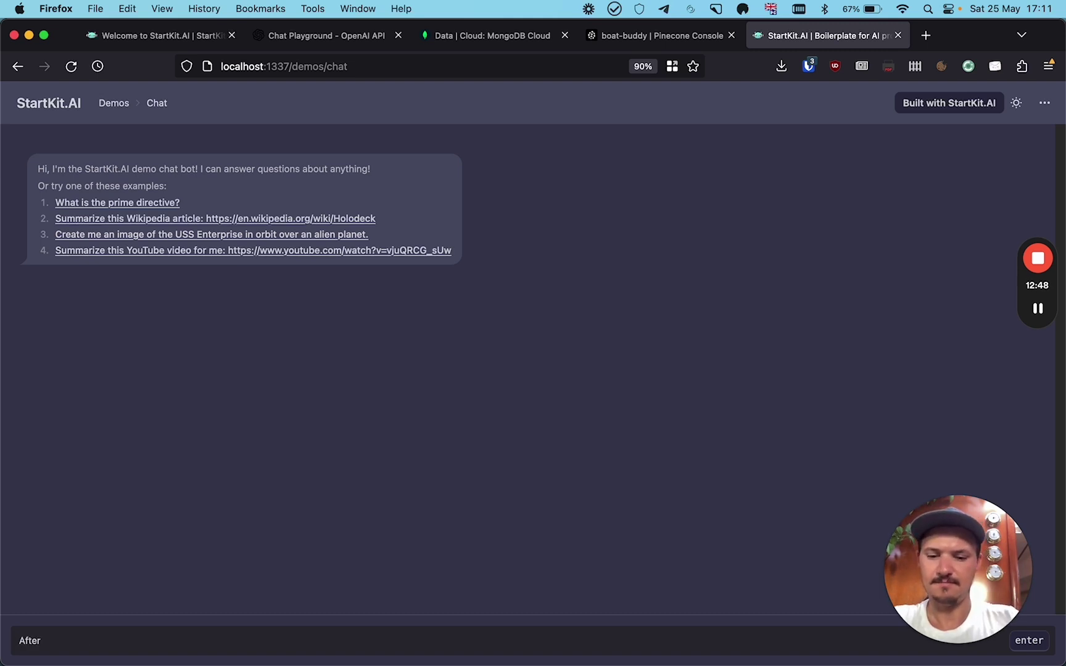
text( many engine hours )
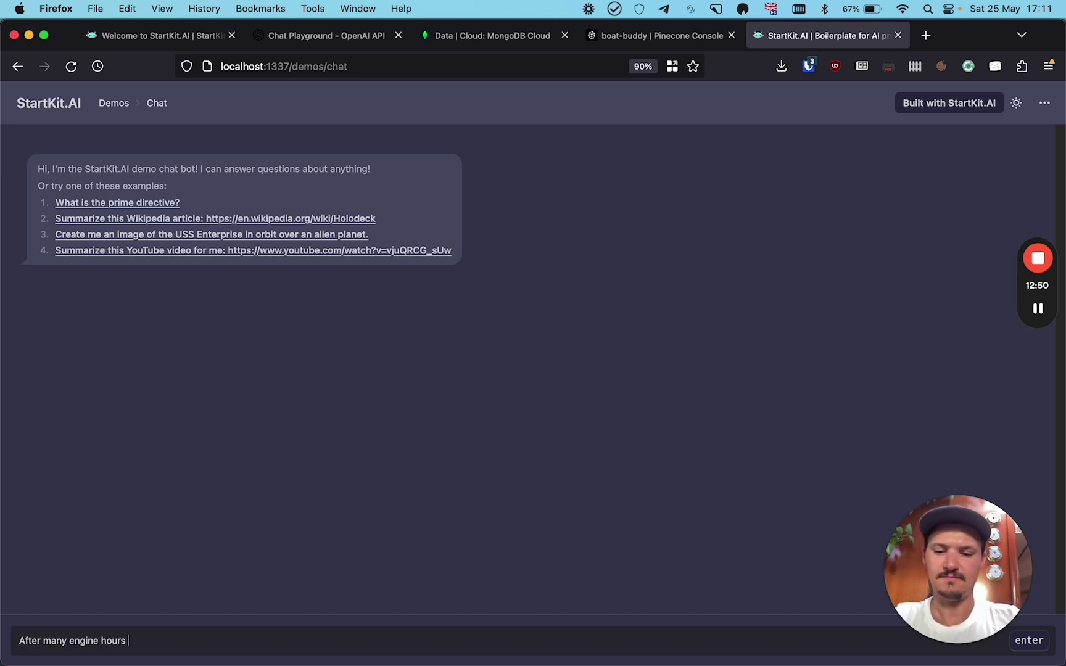
text(does the engine need )
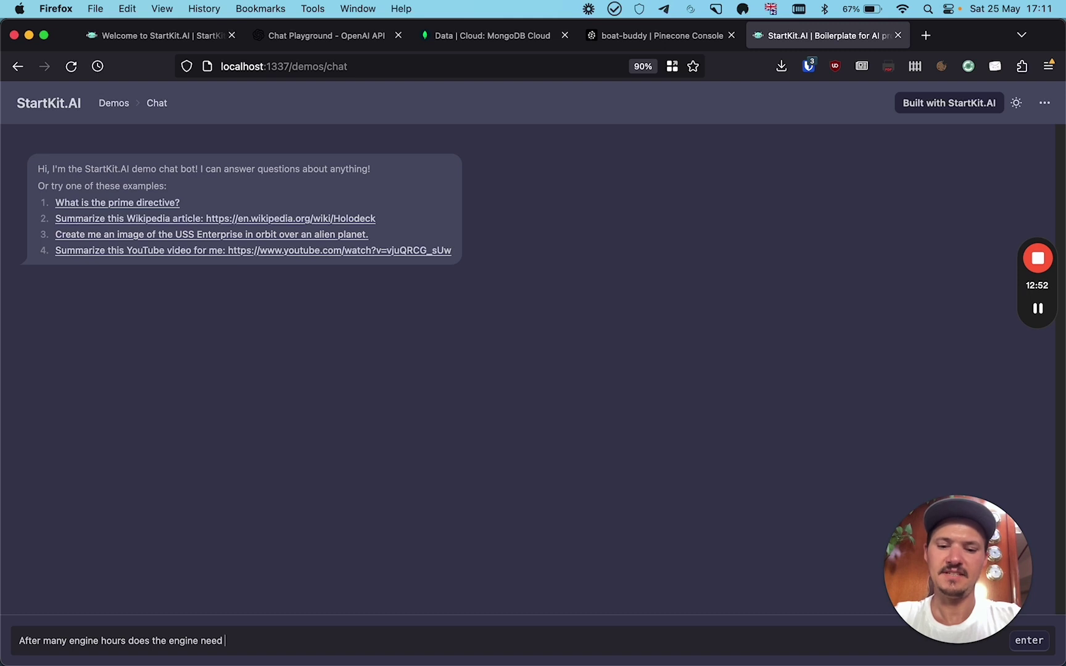
text(it's first service?)
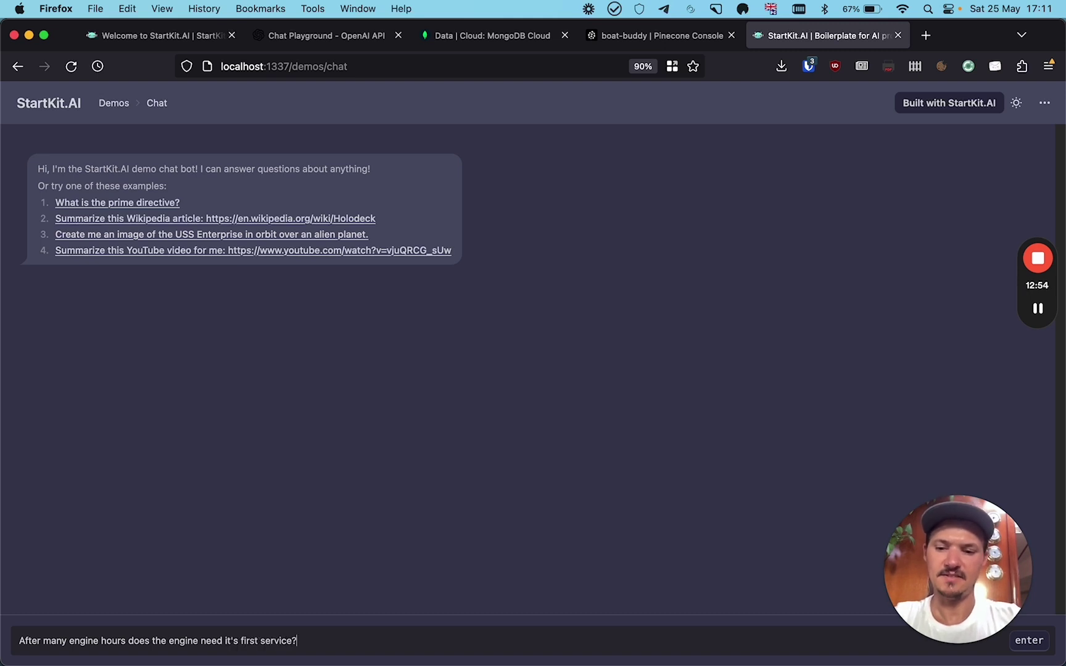
key(Return)
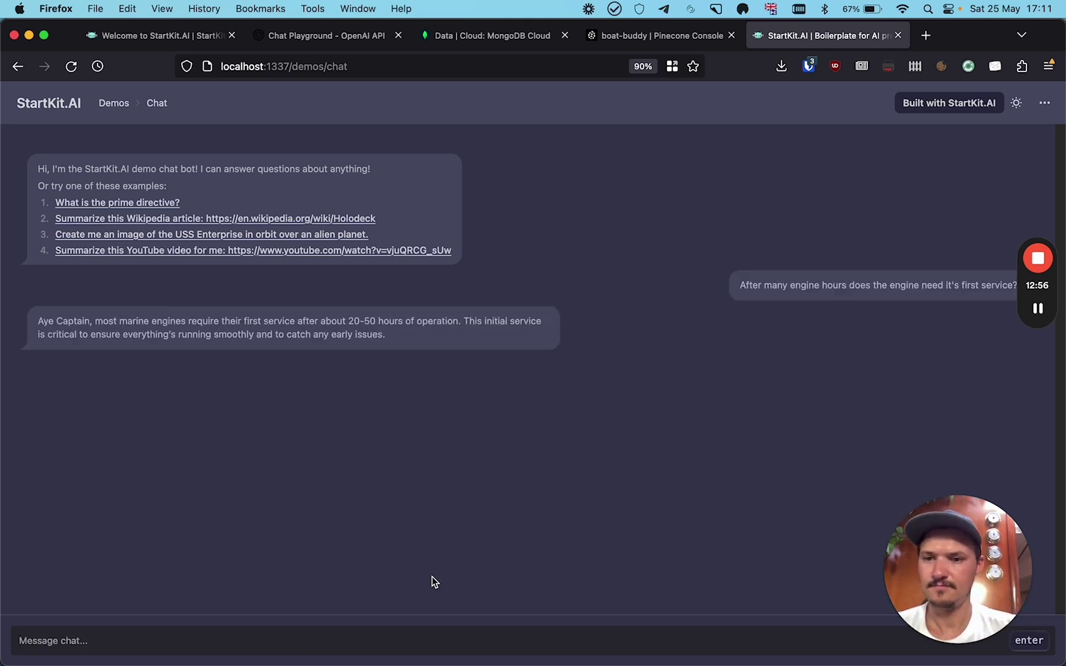